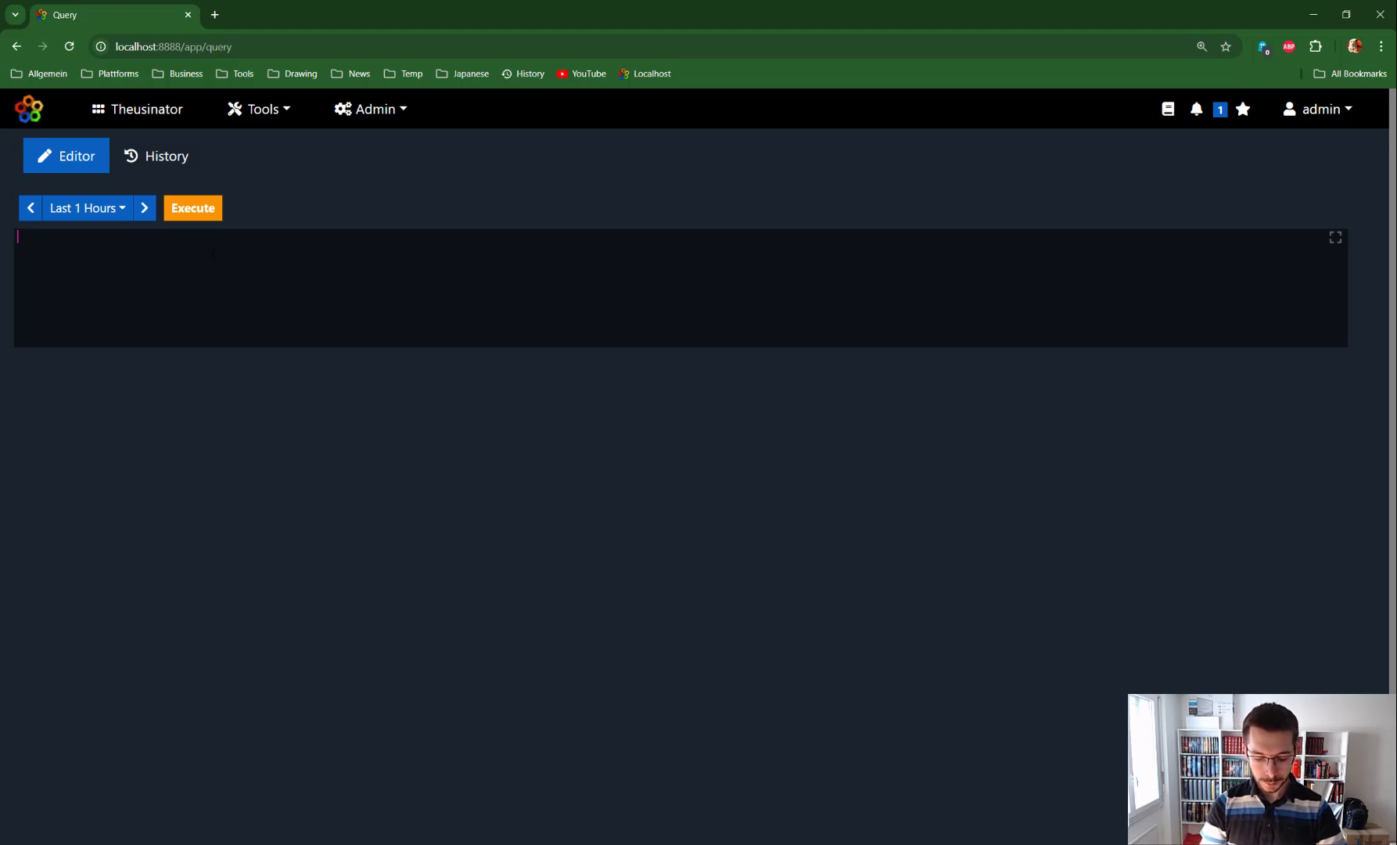
Step: Start the query with the source command and choose postgres as the source
type("source")
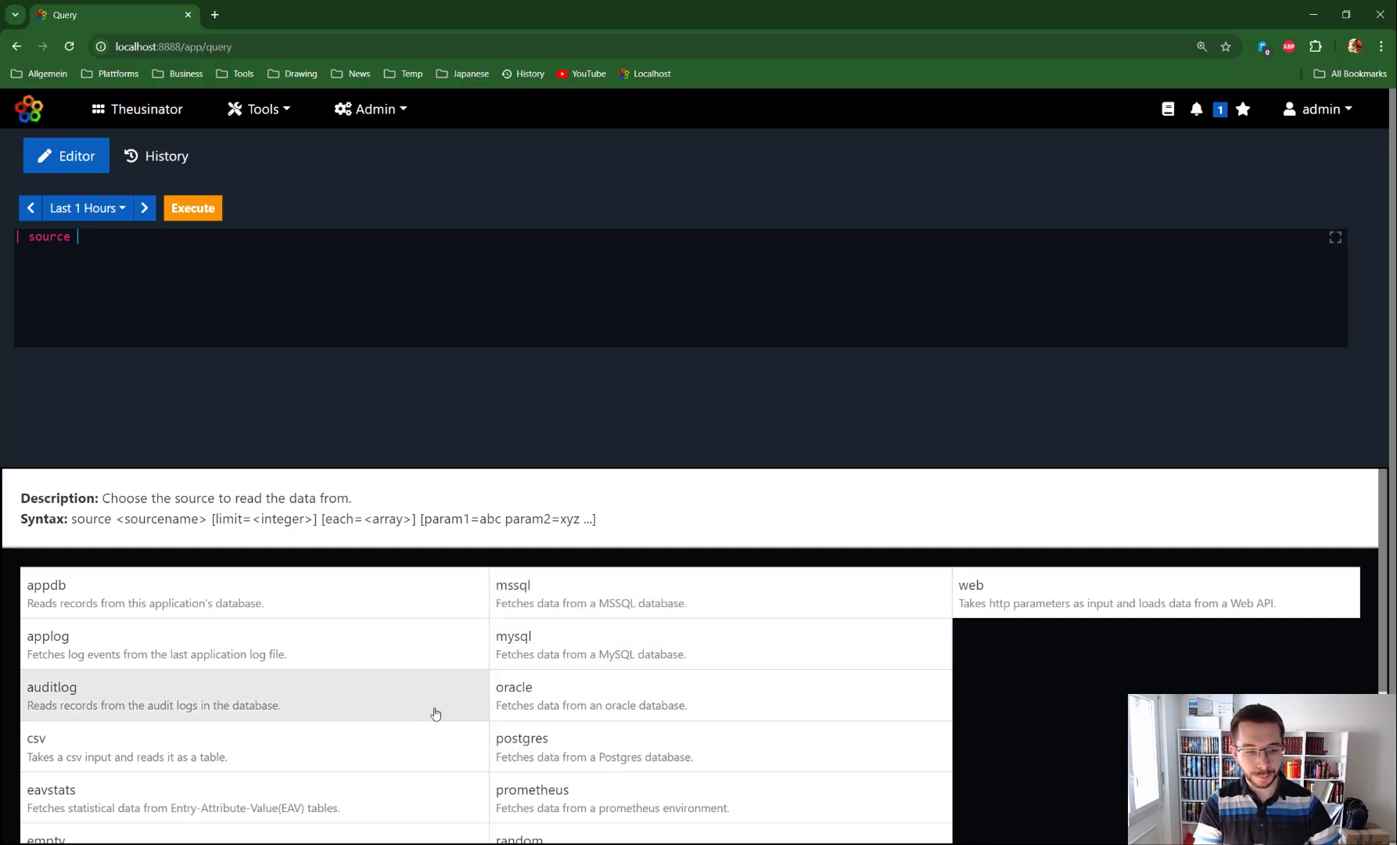
scroll(593, 682, "down", 3)
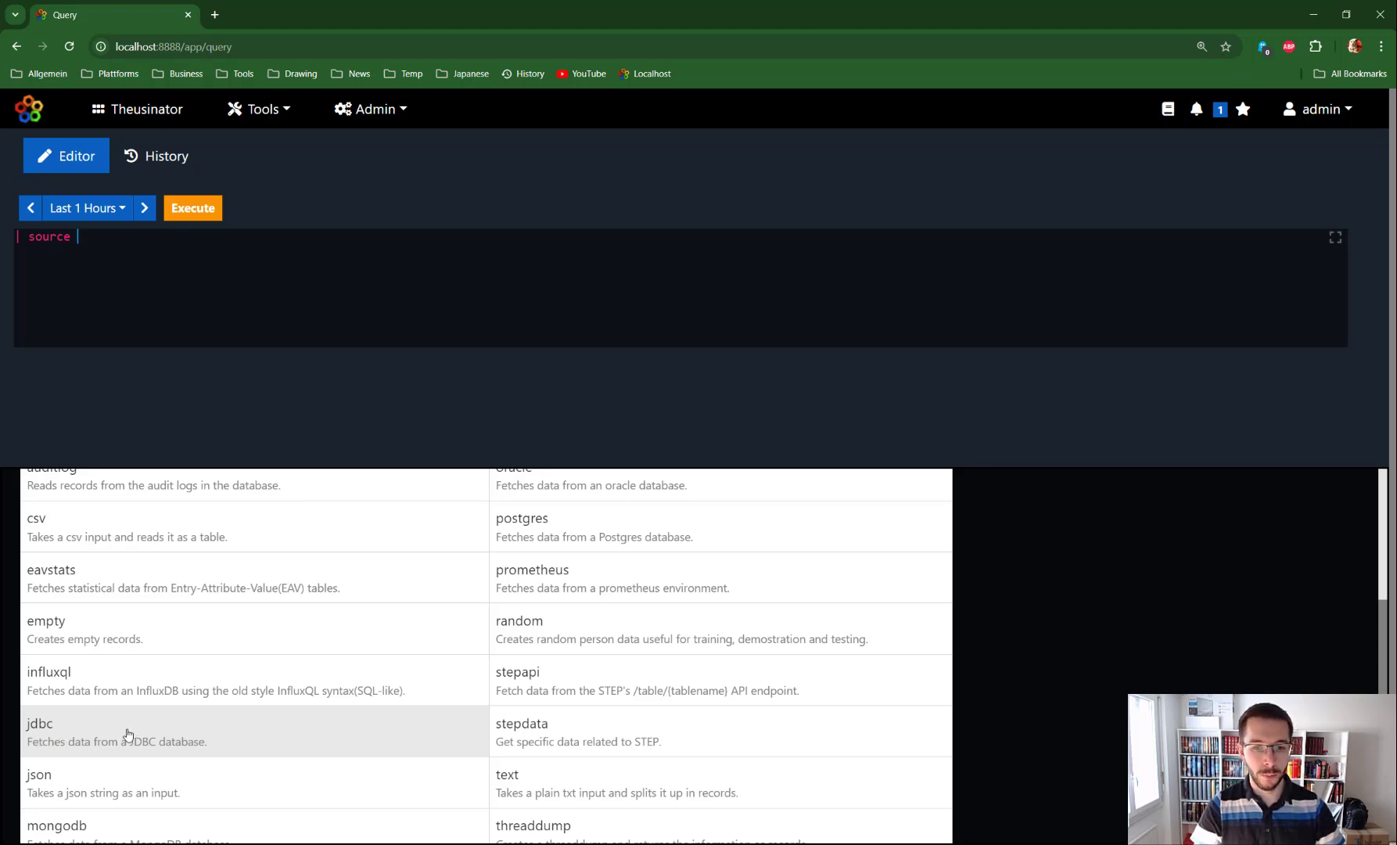
scroll(564, 653, "up", 3)
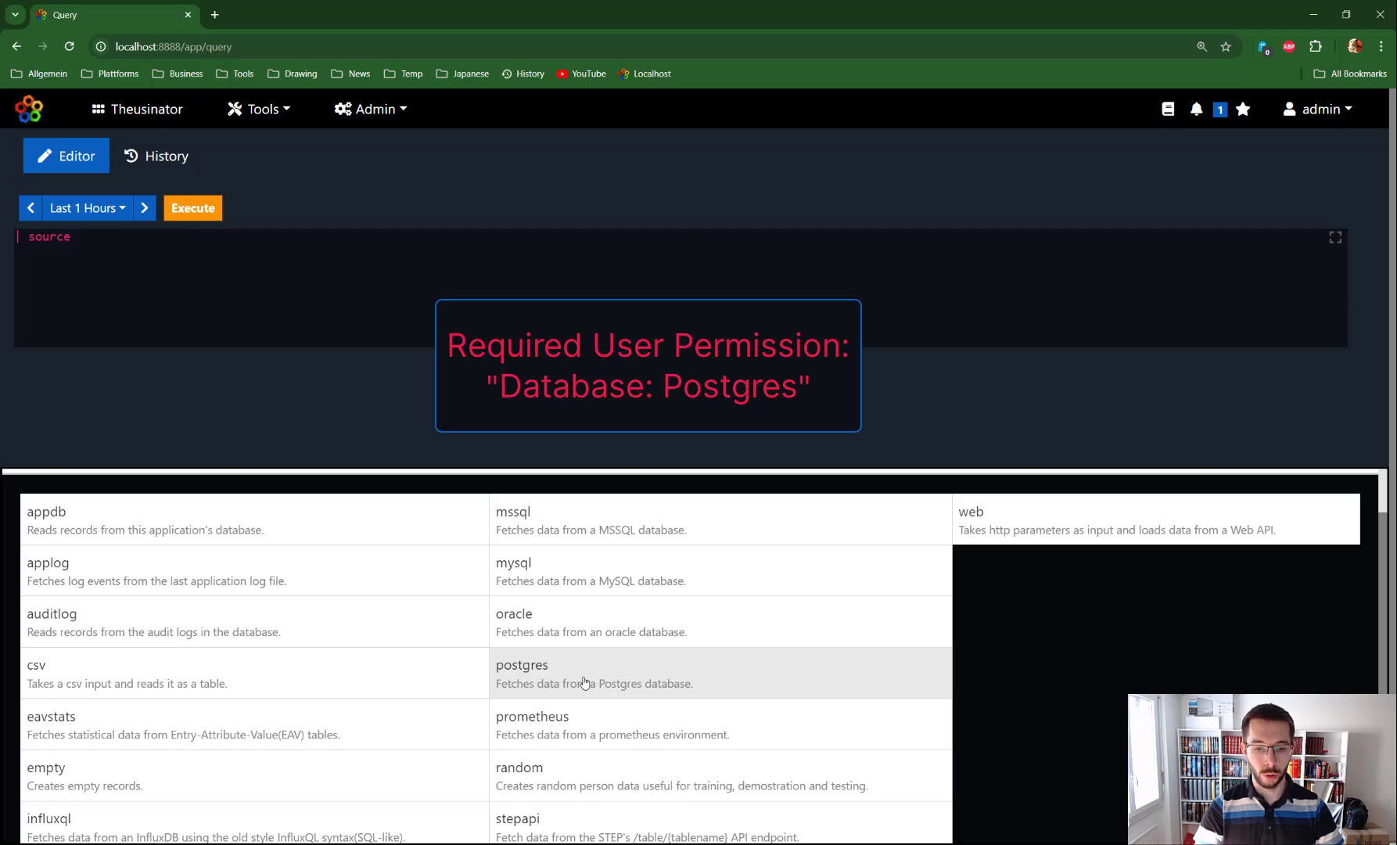
left_click(527, 671)
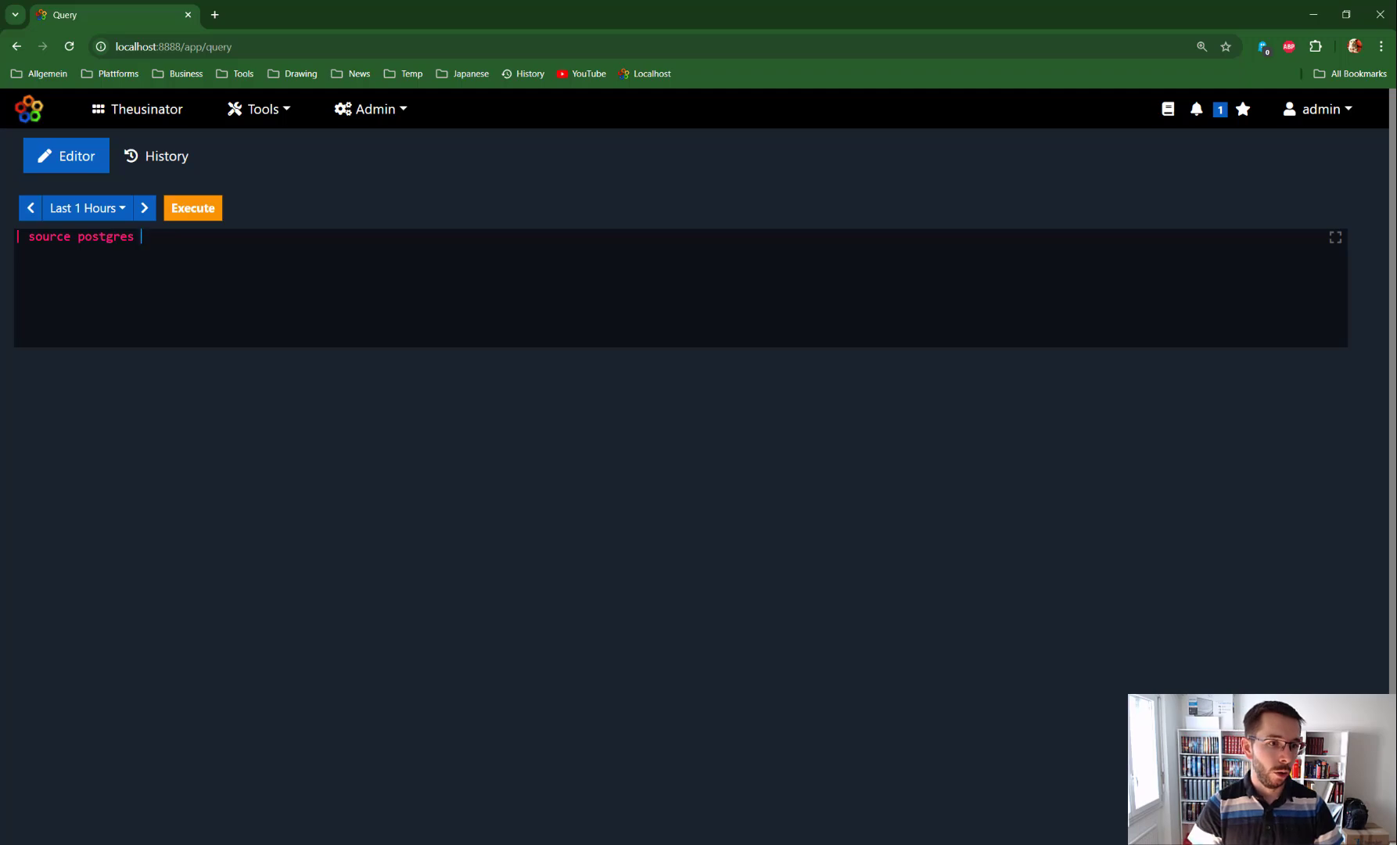
Step: Inspect the gatlytron table of the local postgres database in DBeaver
key("alt+Tab")
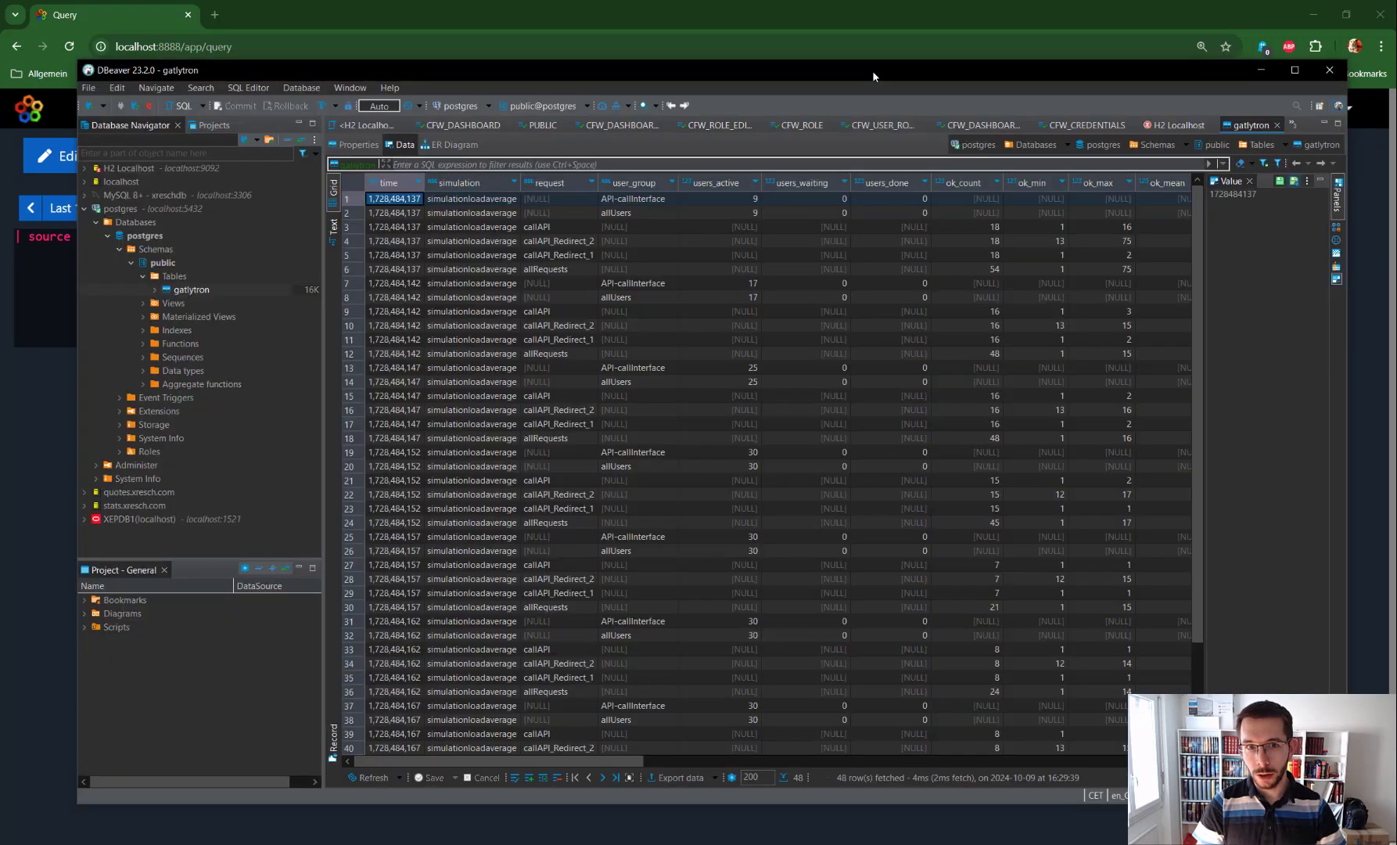
left_click_drag(872, 72, 846, 75)
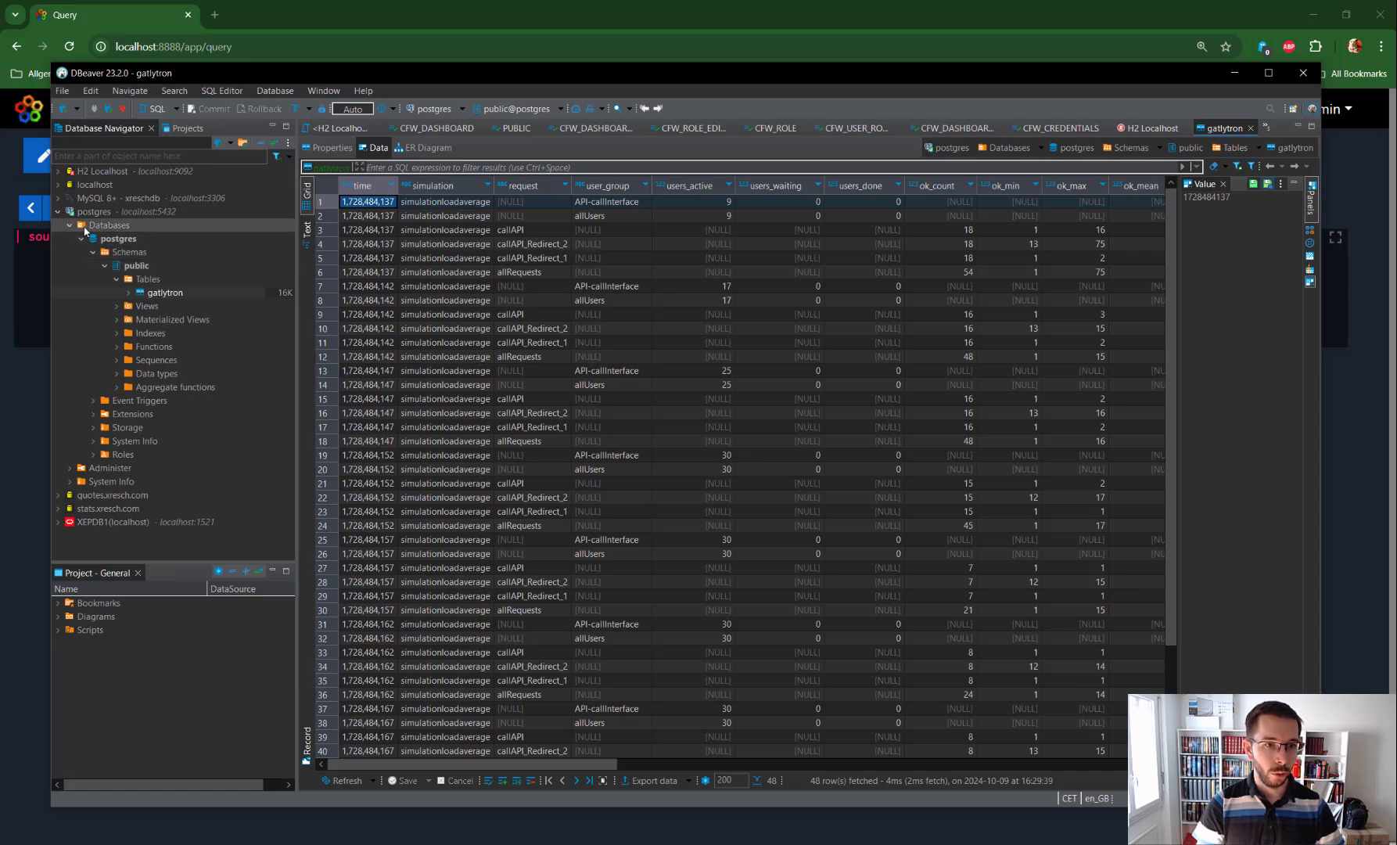
left_click(181, 293)
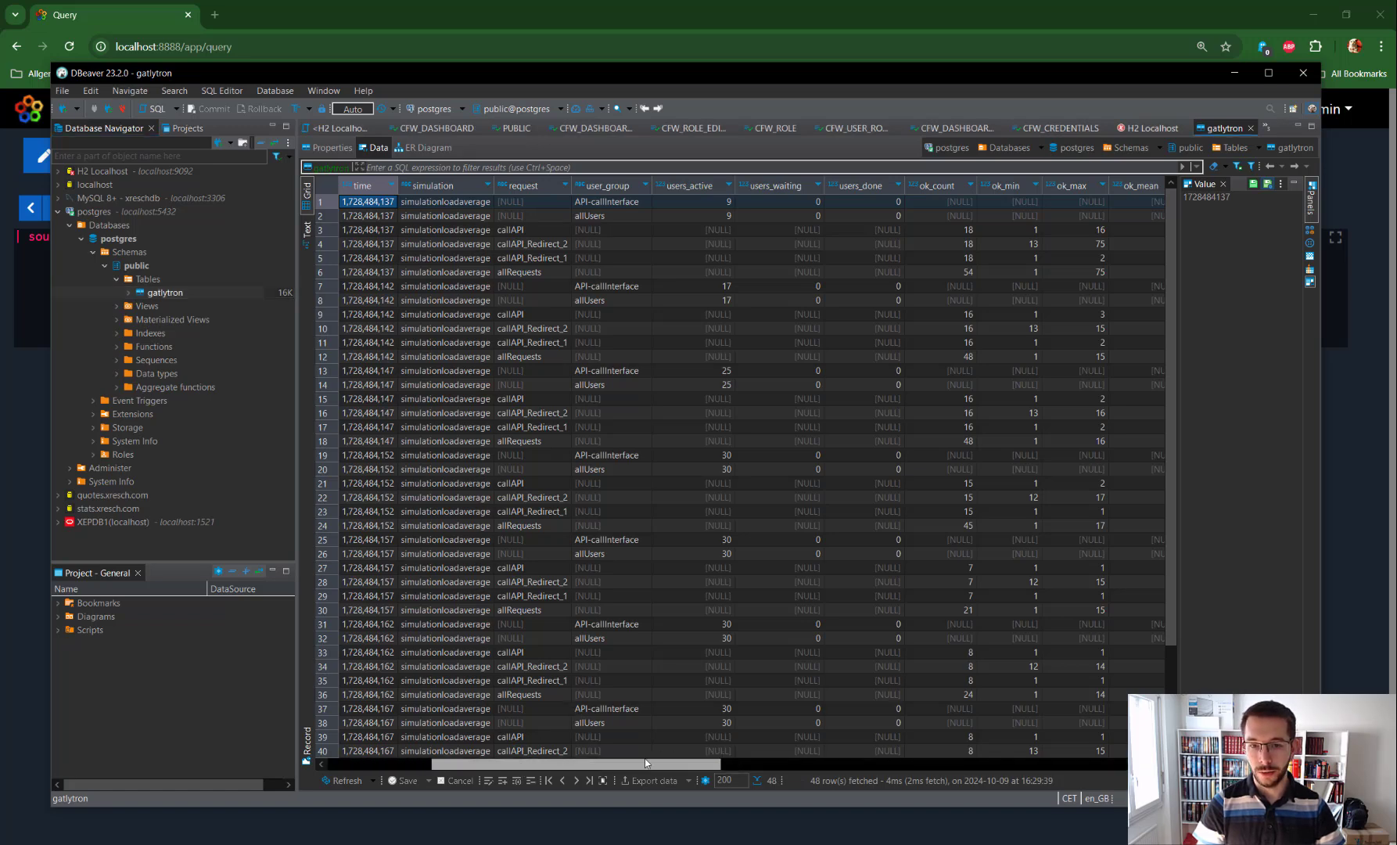
mouse_move(523, 766)
left_mouse_down()
mouse_move(1081, 754)
mouse_move(513, 759)
left_mouse_up()
left_click(162, 296)
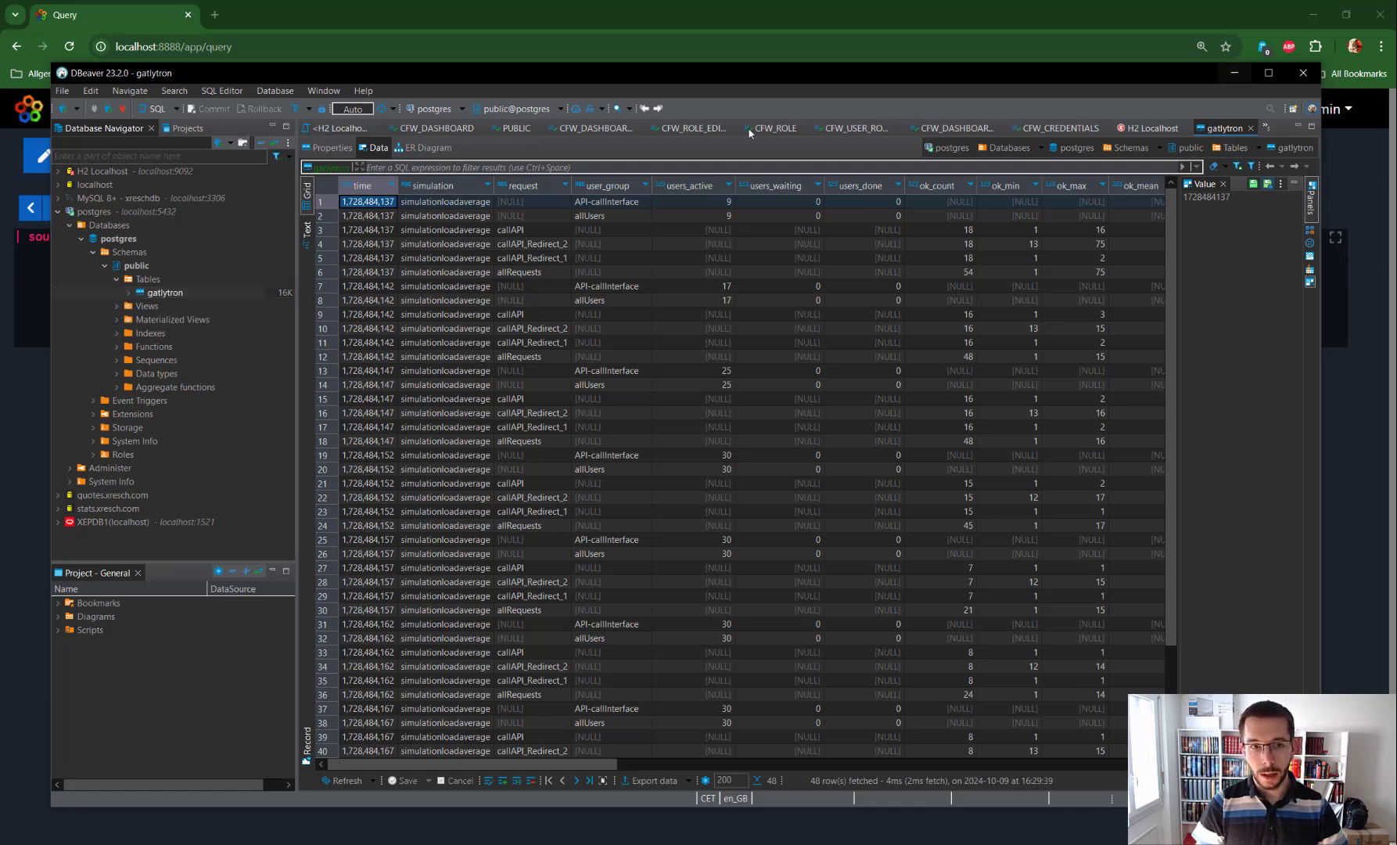
left_click(1232, 75)
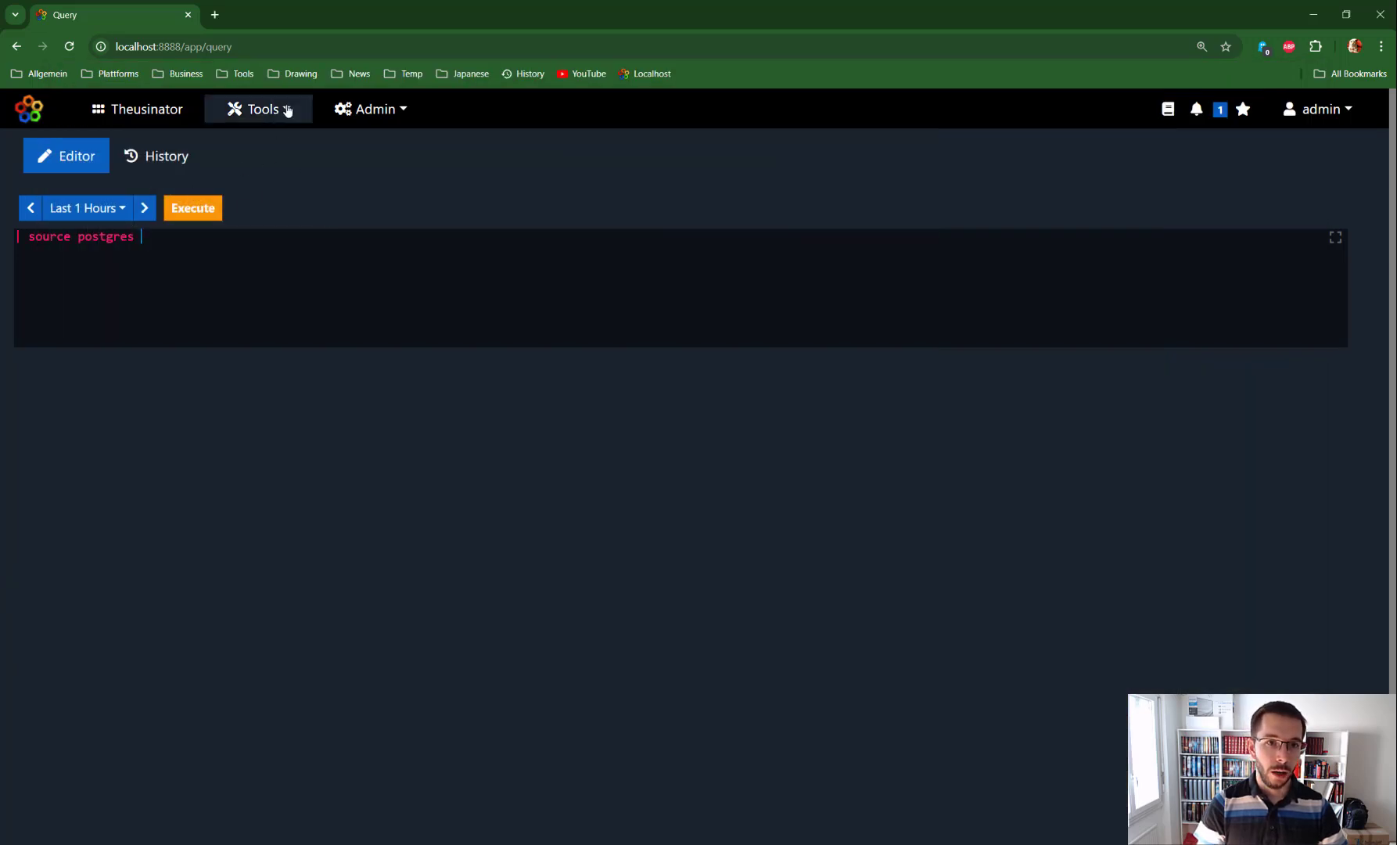
Step: Open the admin Context Settings page in a new browser tab
left_click(366, 115)
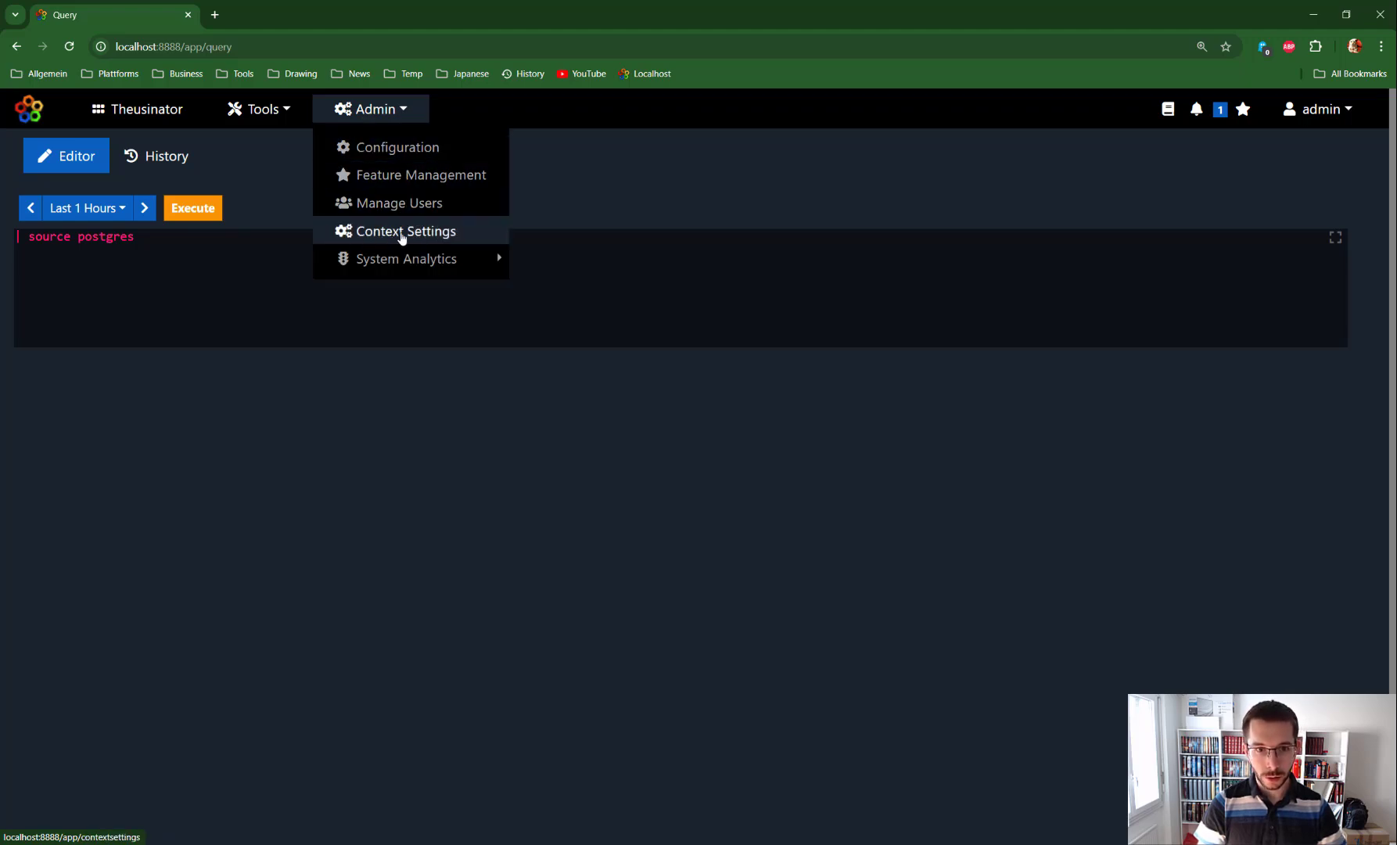
right_click(401, 237)
left_click(438, 248)
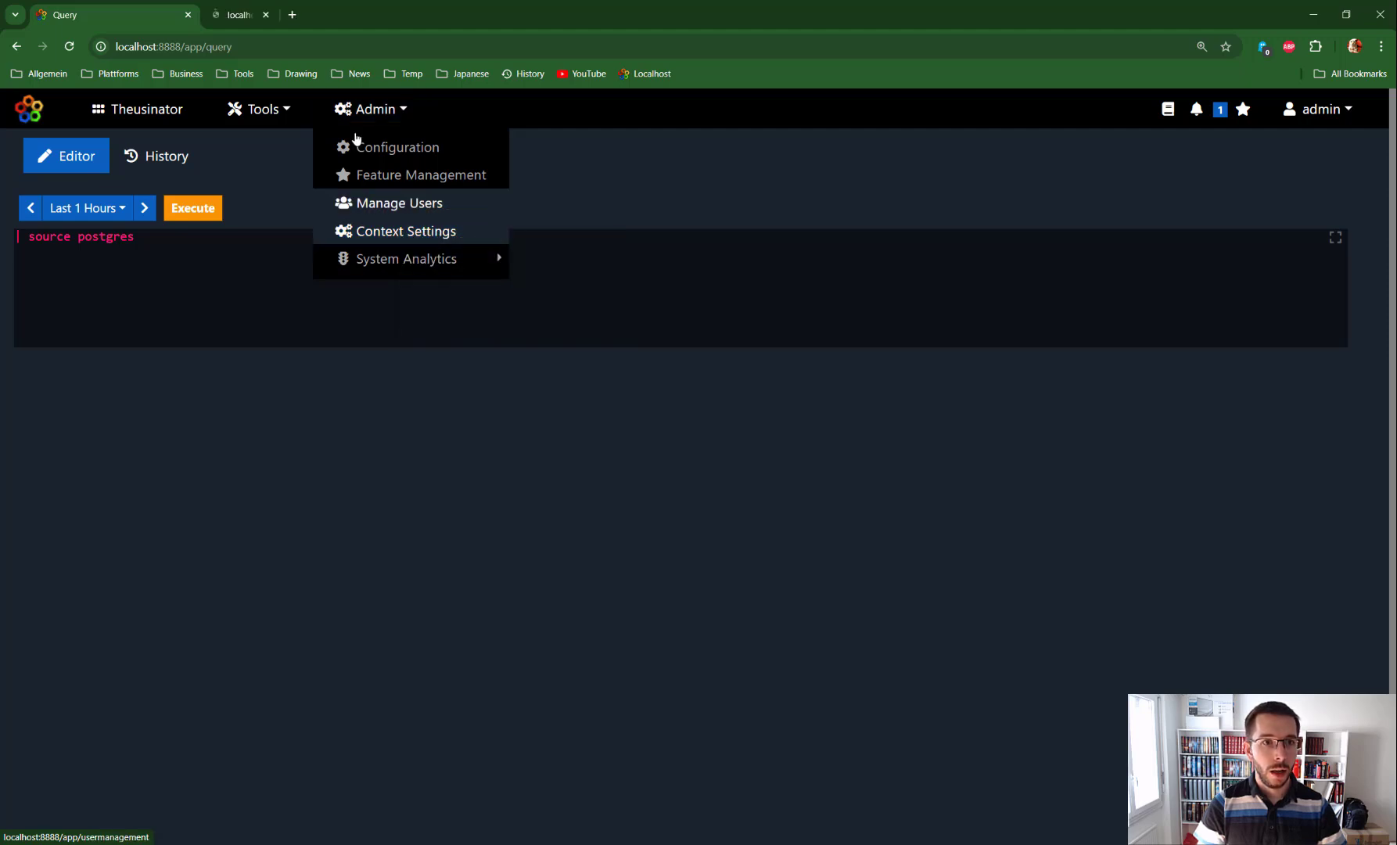
left_click(282, 28)
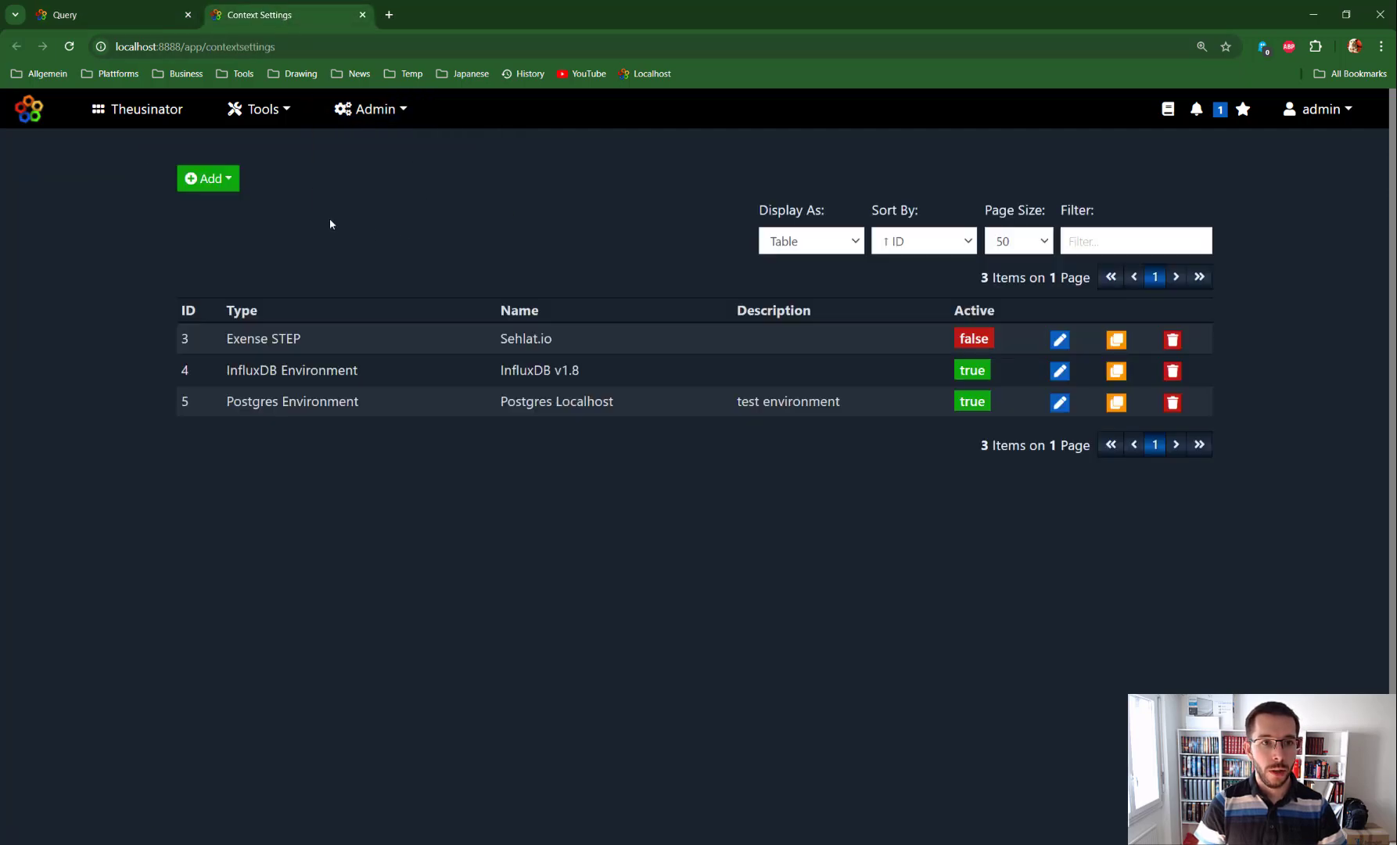
Step: Add a new Postgres Environment context setting and name it Tutorial
left_click(229, 179)
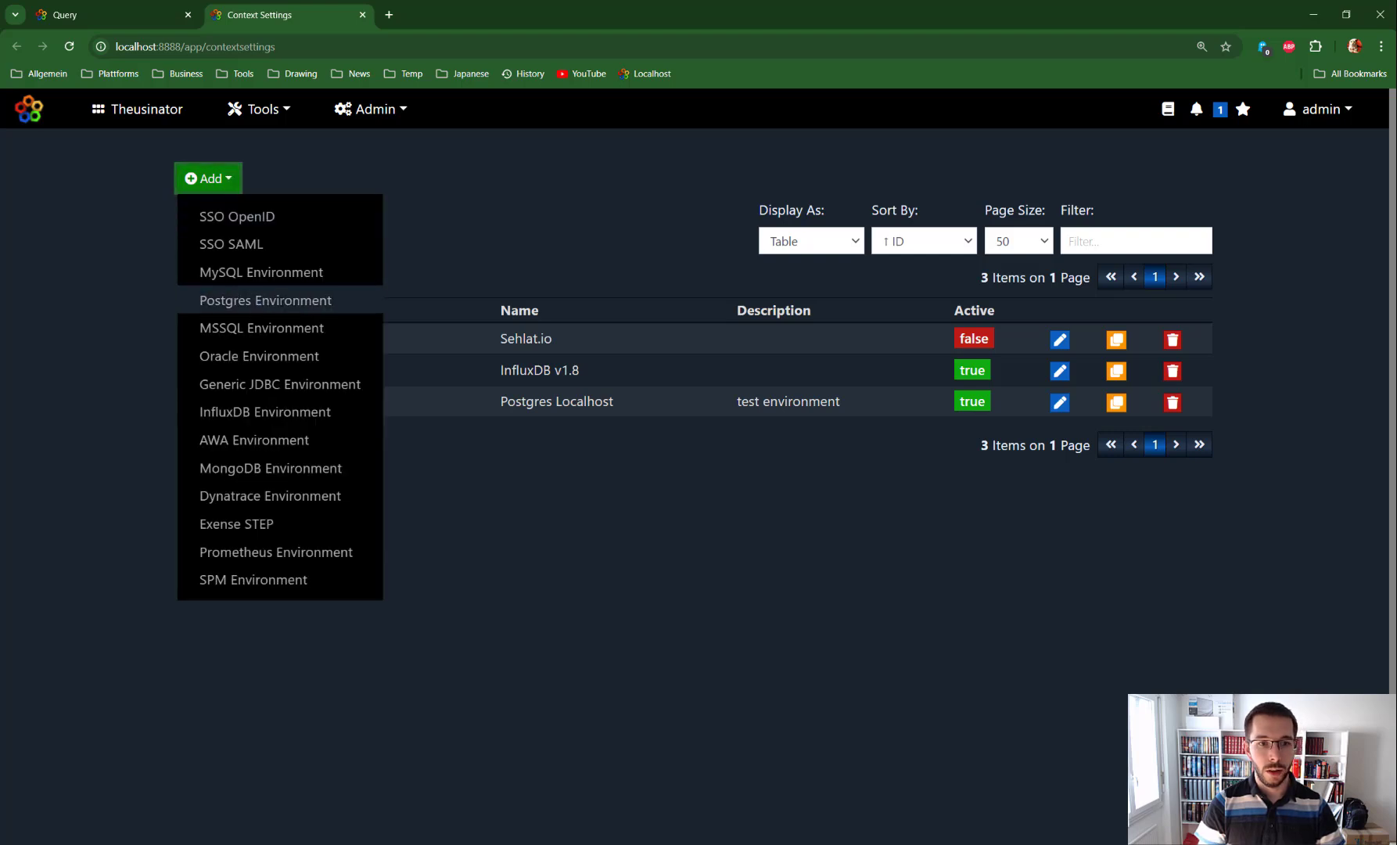
left_click(266, 299)
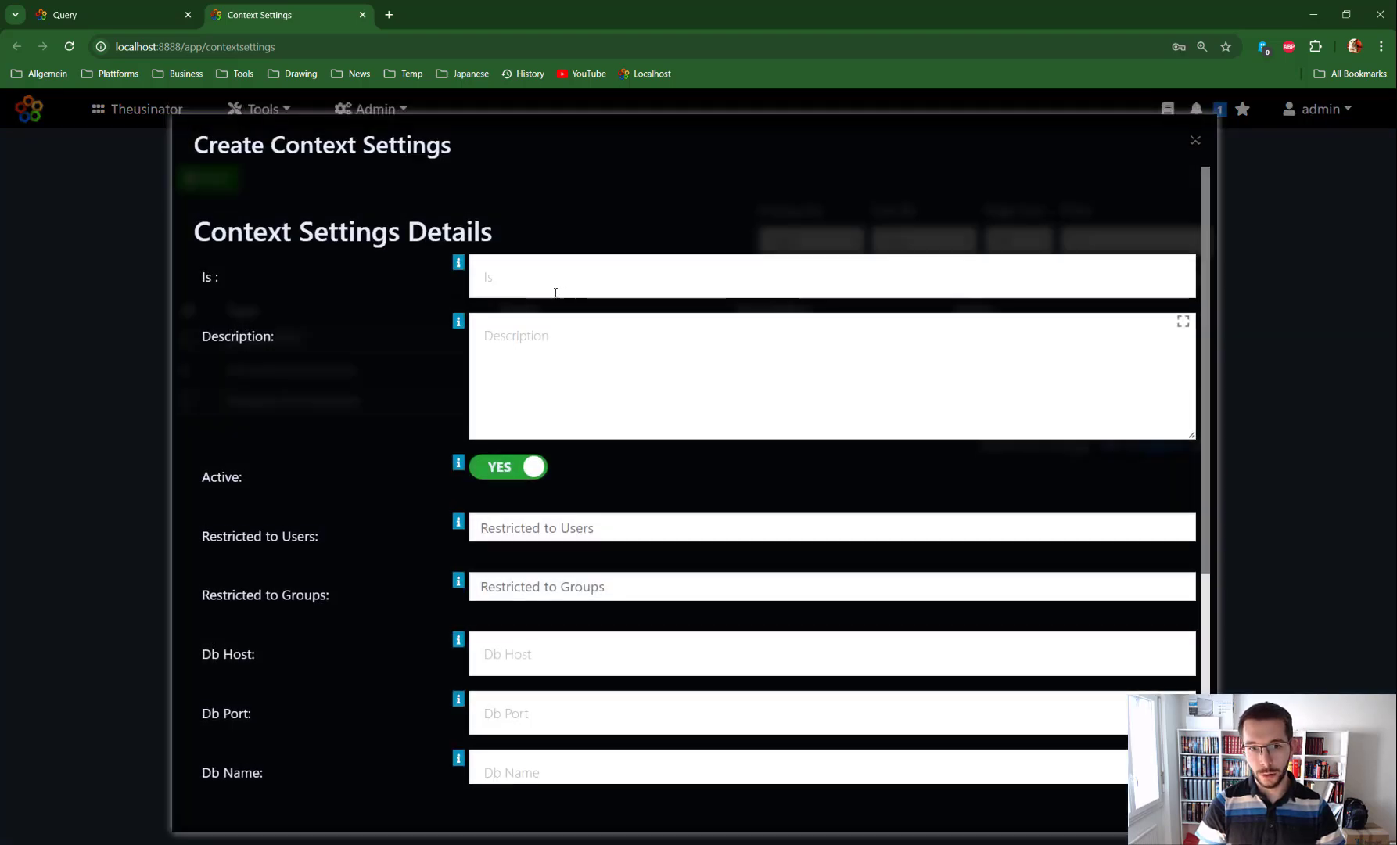
left_click(574, 291)
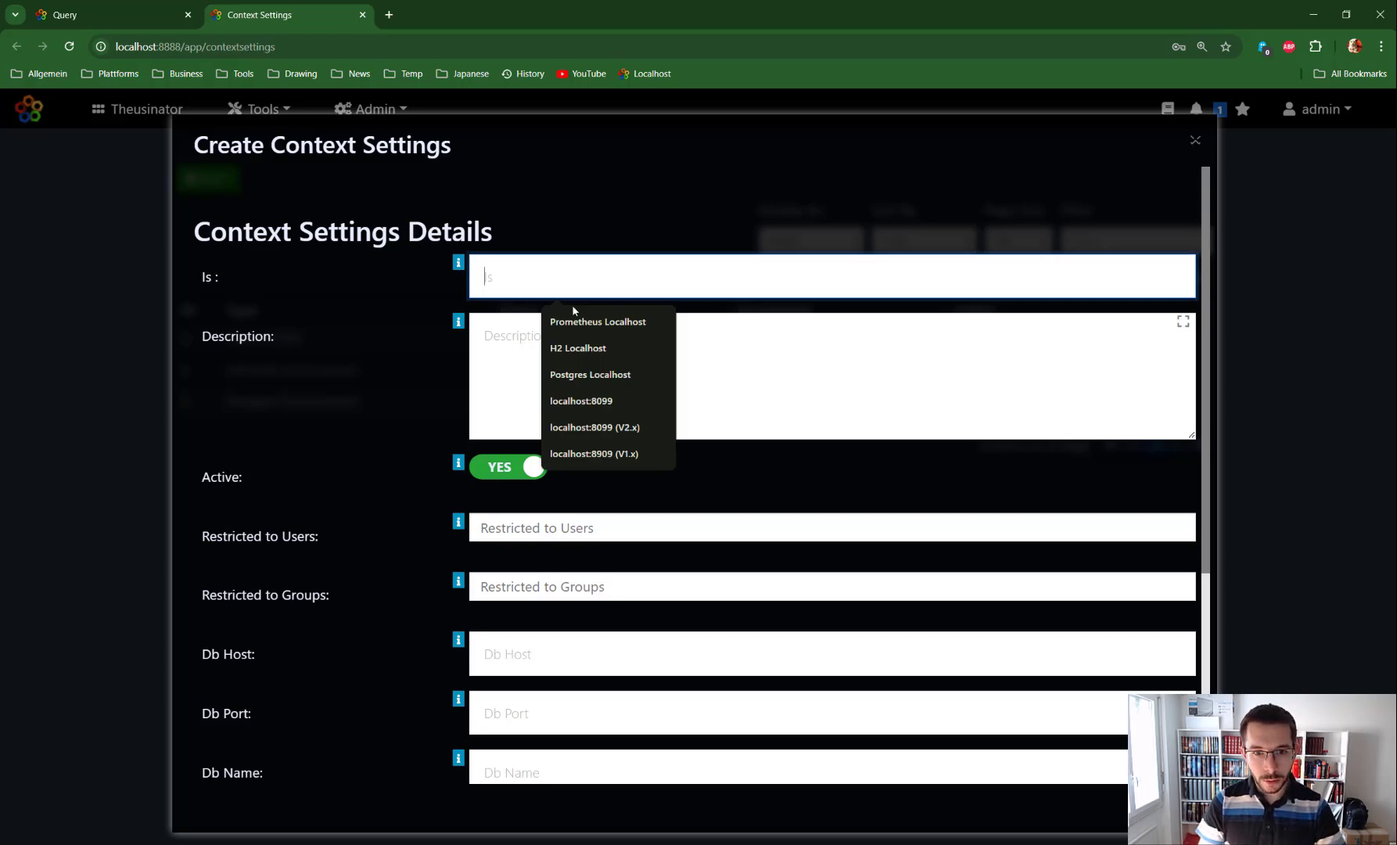
type("l")
key("BackSpace")
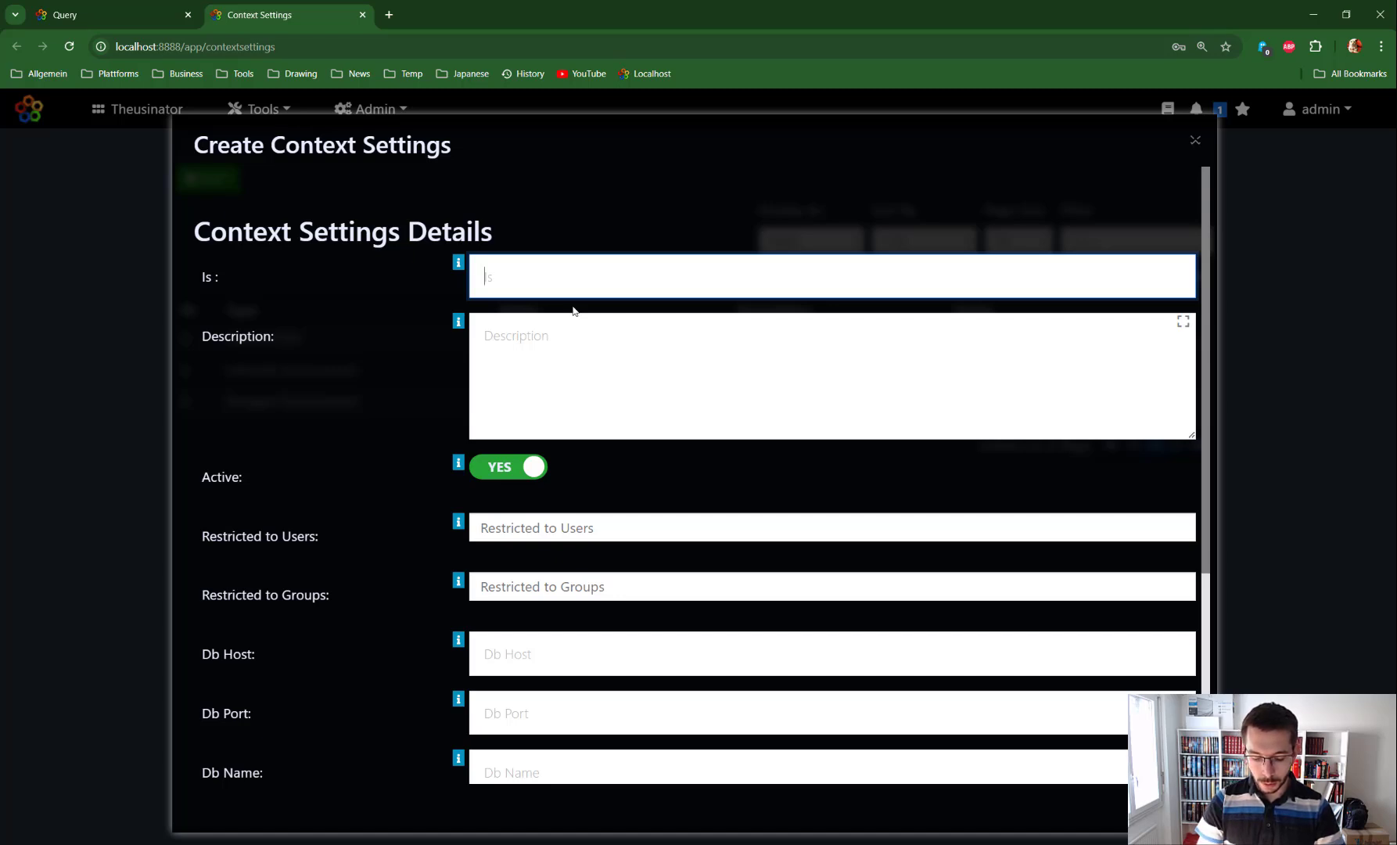
type("Tuto")
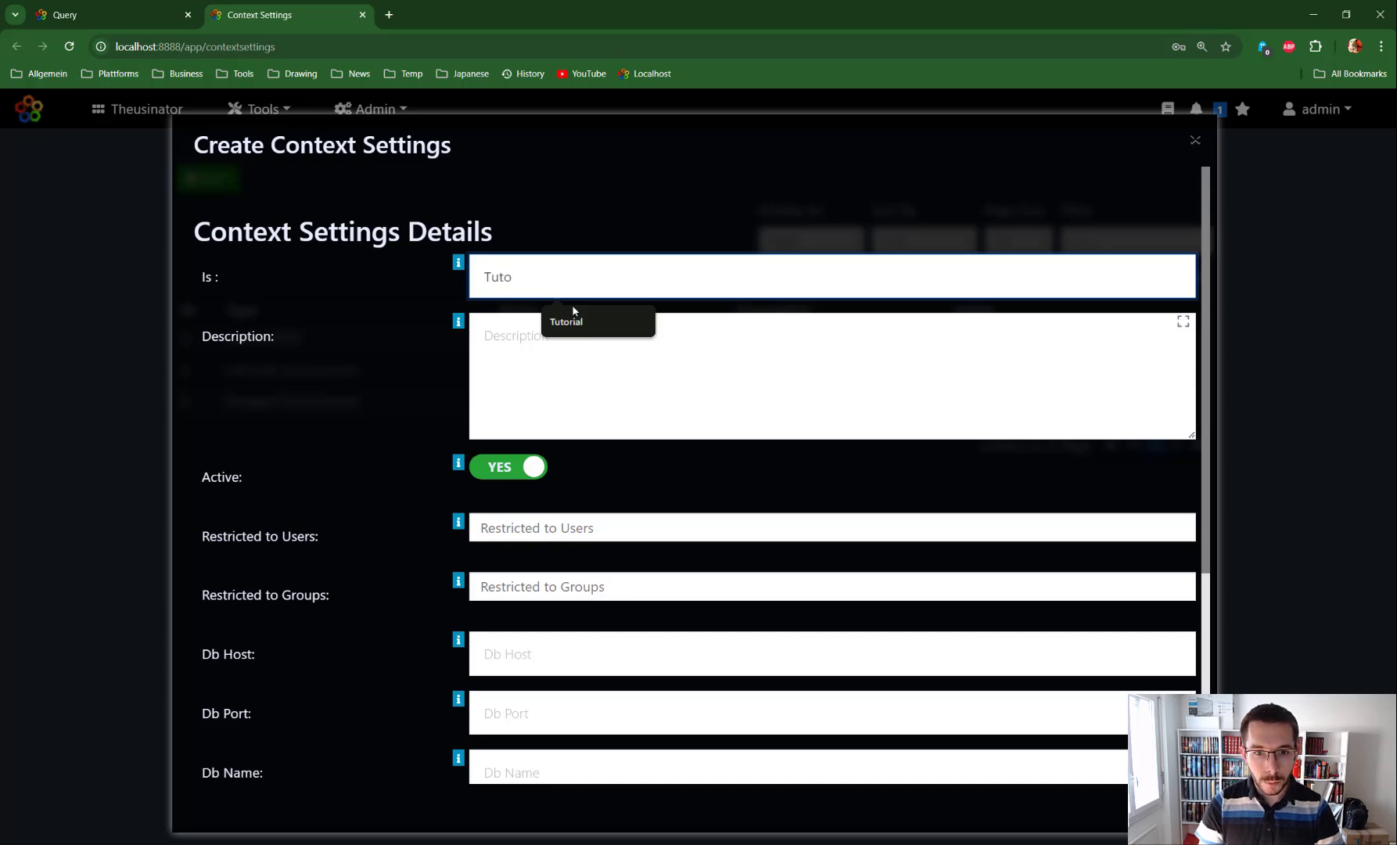
left_click(574, 313)
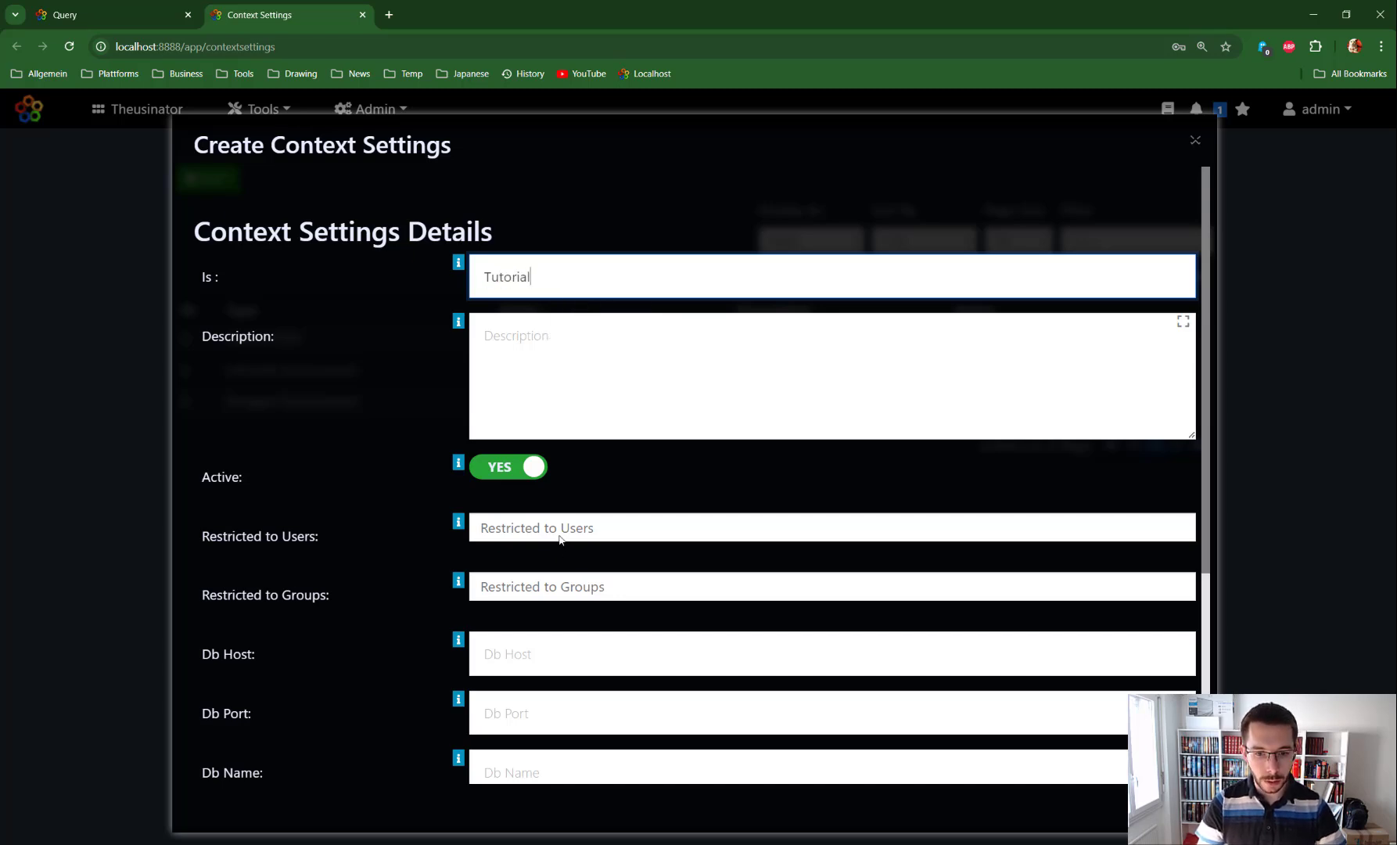
Step: Set the database host to localhost and the database port to 5432
scroll(560, 539, "down", 1)
left_click(552, 585)
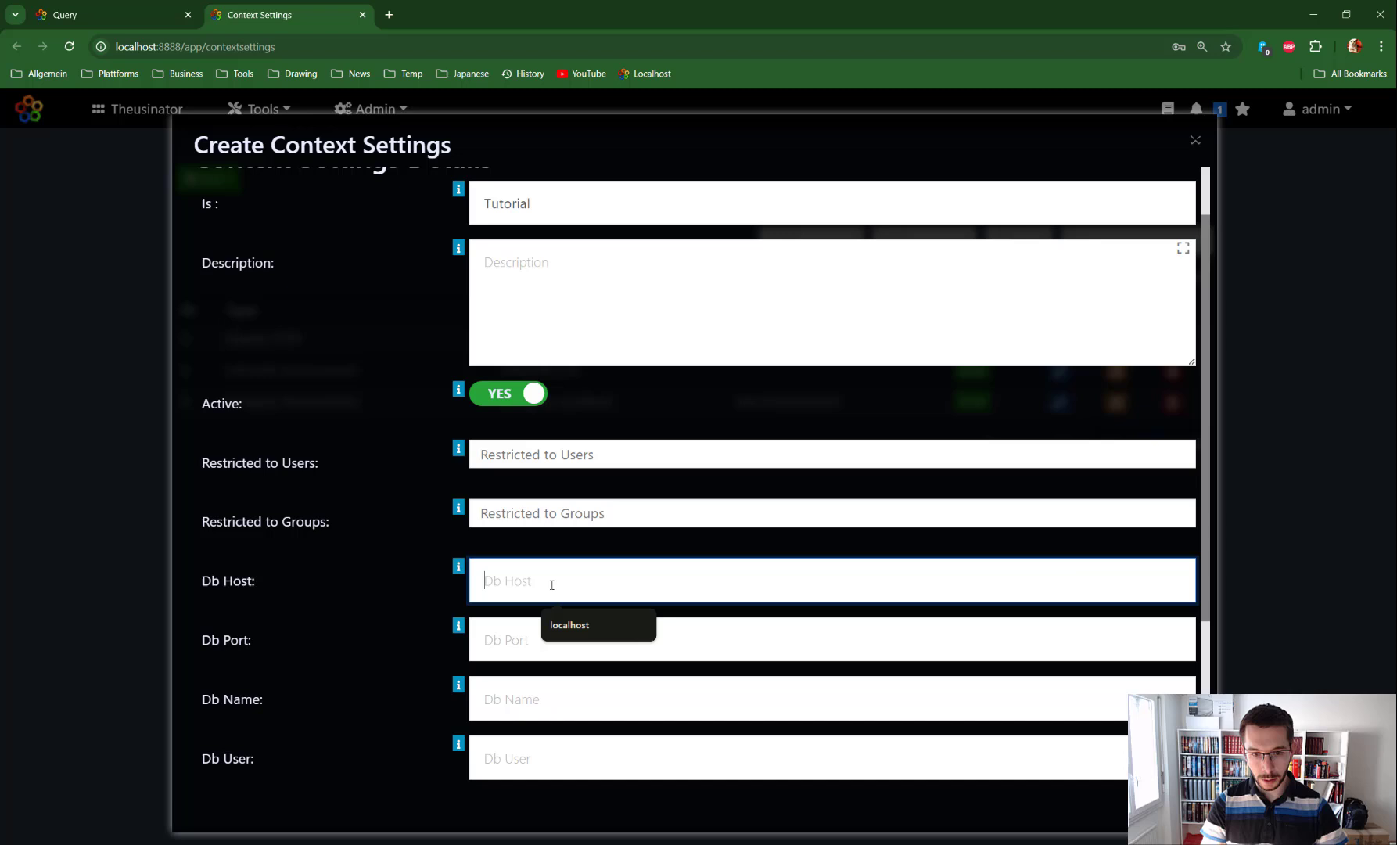
left_click(564, 626)
left_click(563, 632)
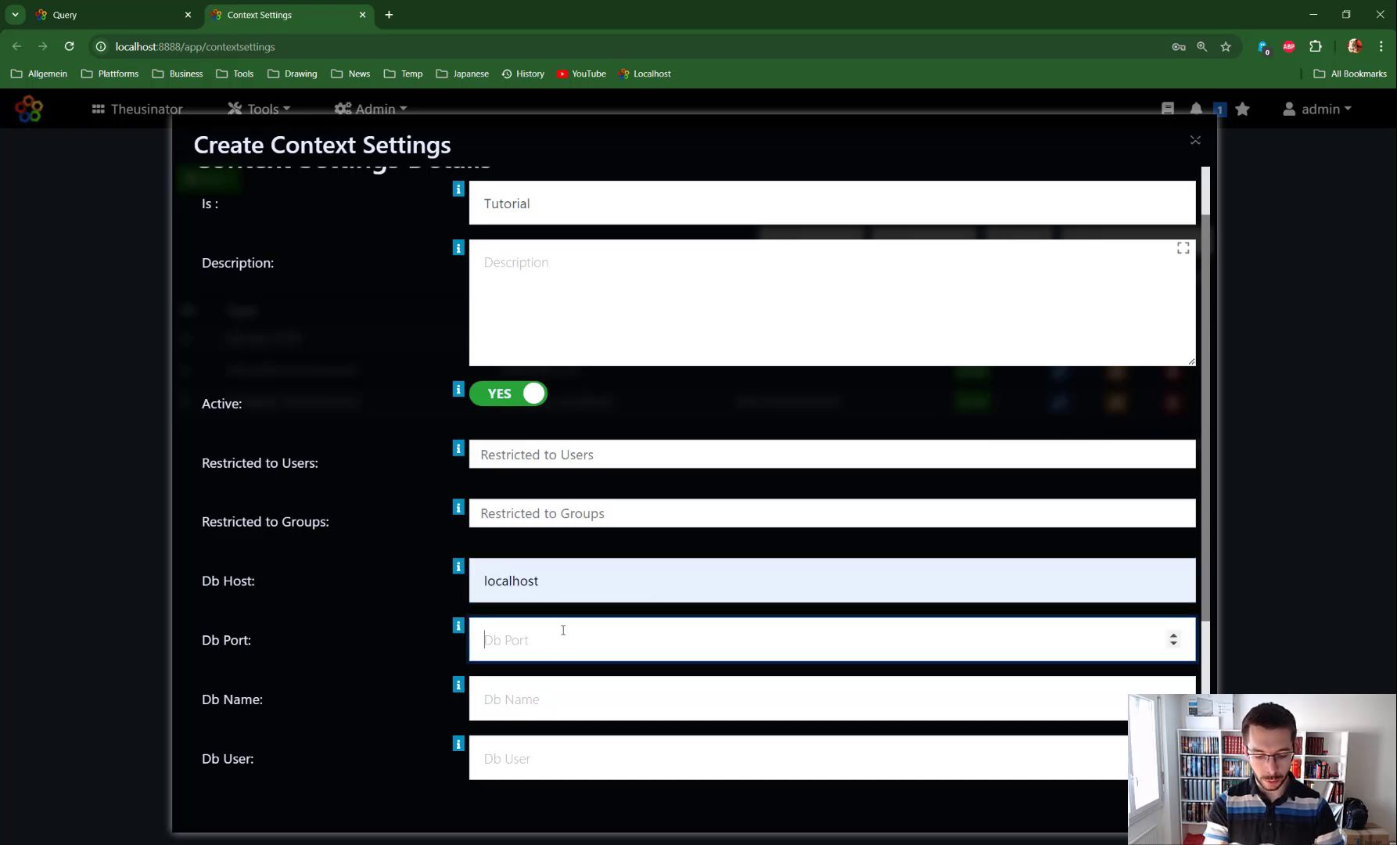
type("5432")
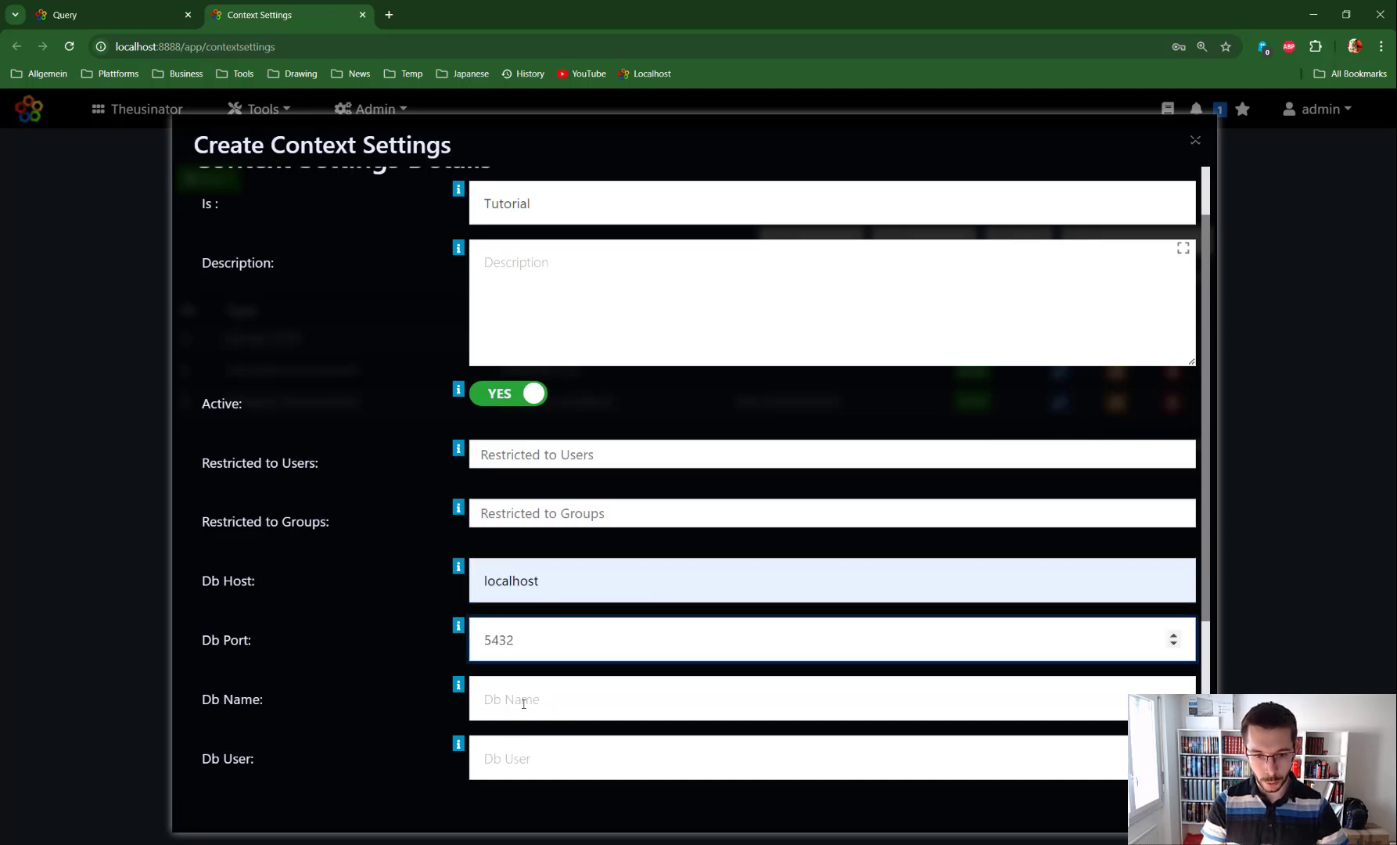
Step: Set the database name to postgres and enter postgres as the database user
left_click(524, 703)
left_click(612, 750)
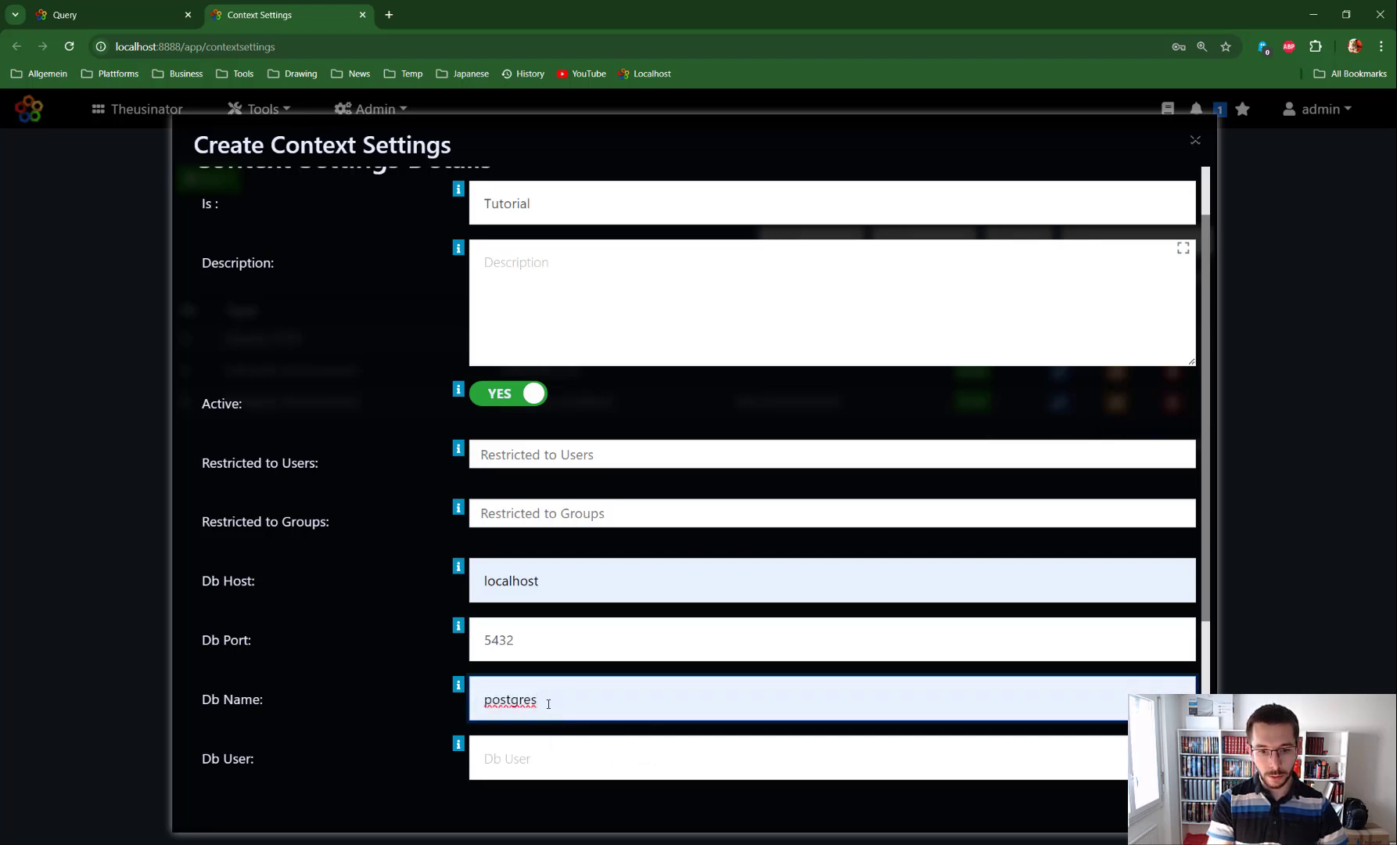
left_click_drag(548, 704, 479, 704)
key("ctrl+c")
scroll(422, 603, "down", 3)
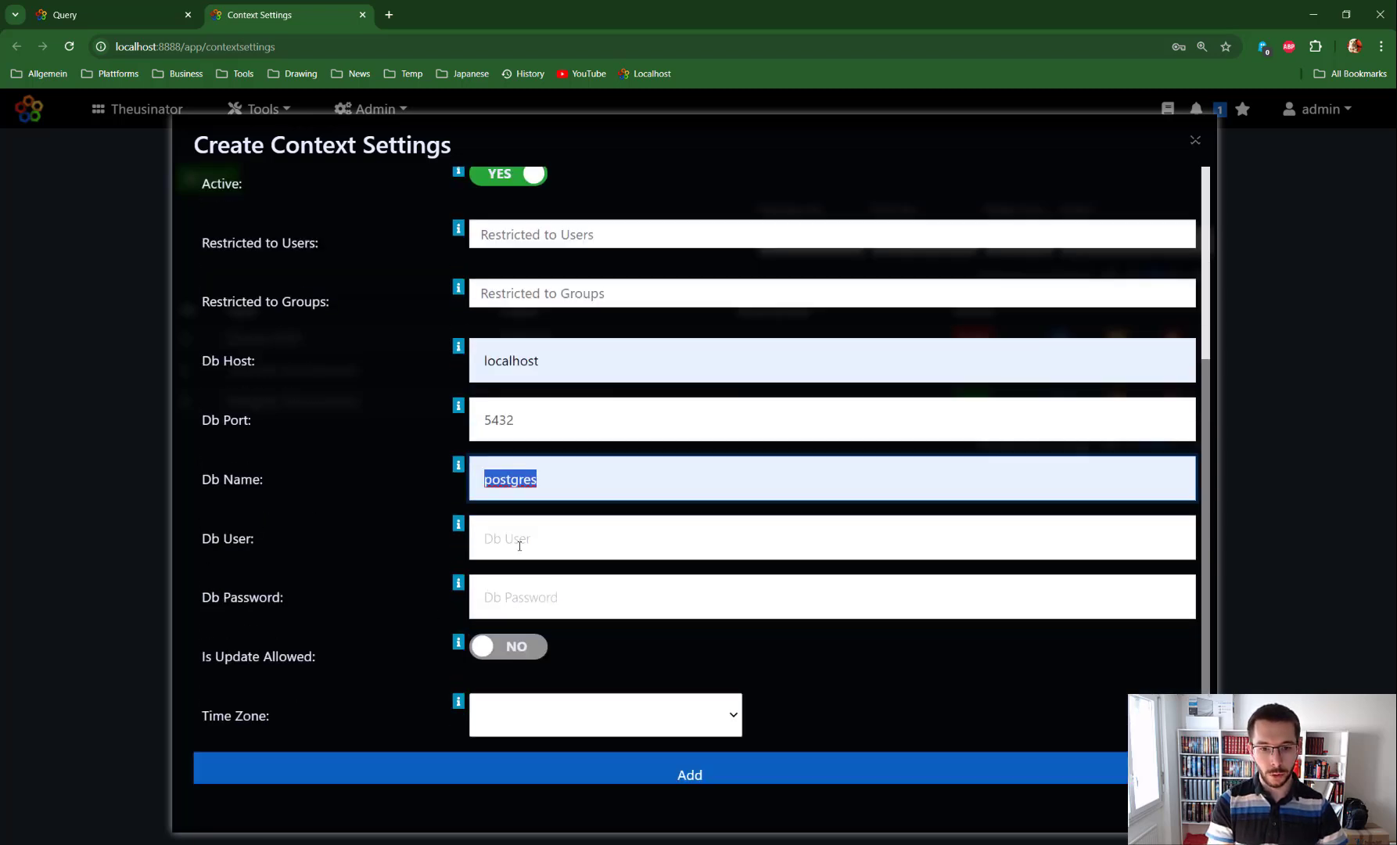
left_click(519, 545)
key("ctrl+v")
Step: Paste the database password and add the new context setting
key("Tab")
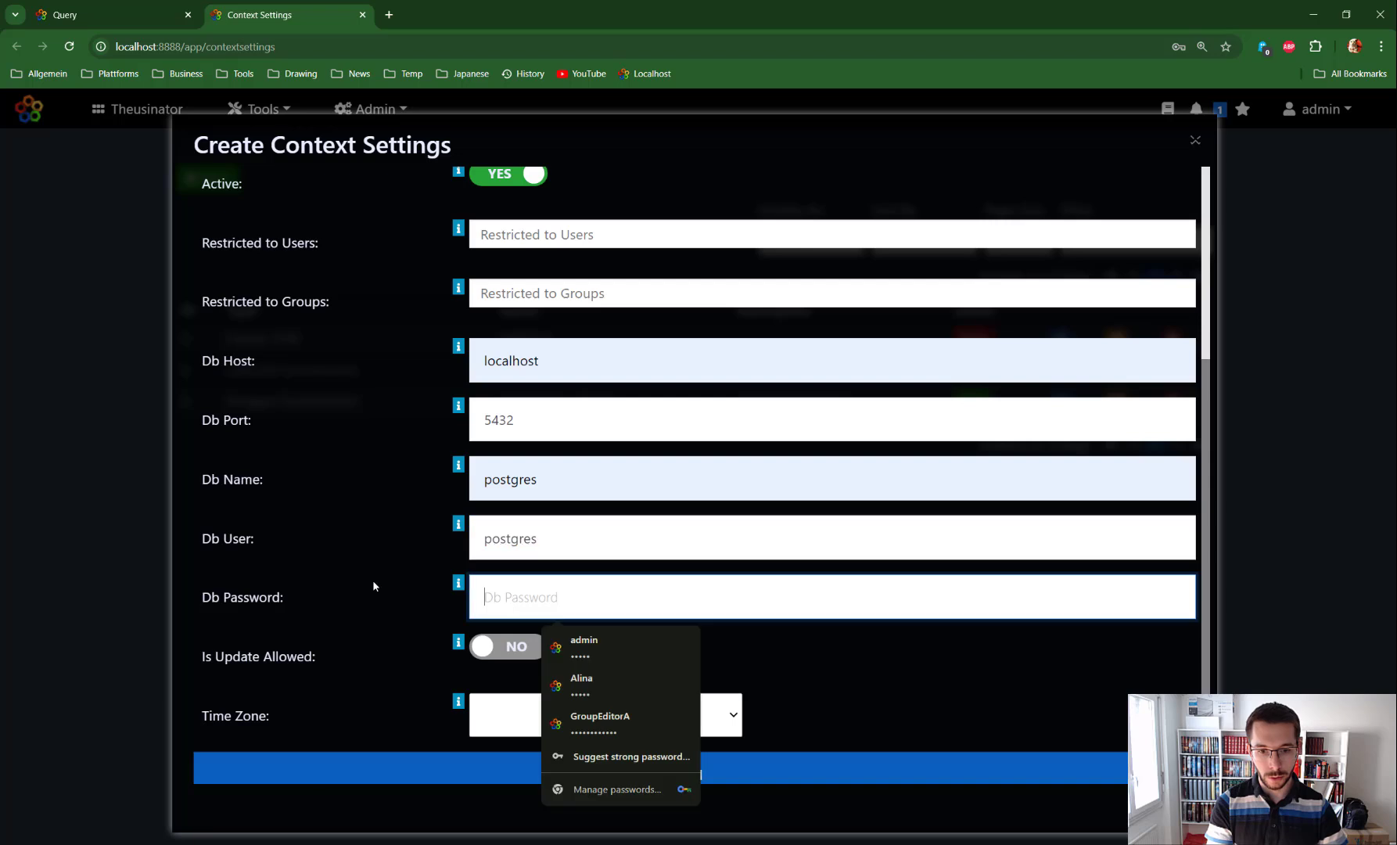
key("ctrl+v")
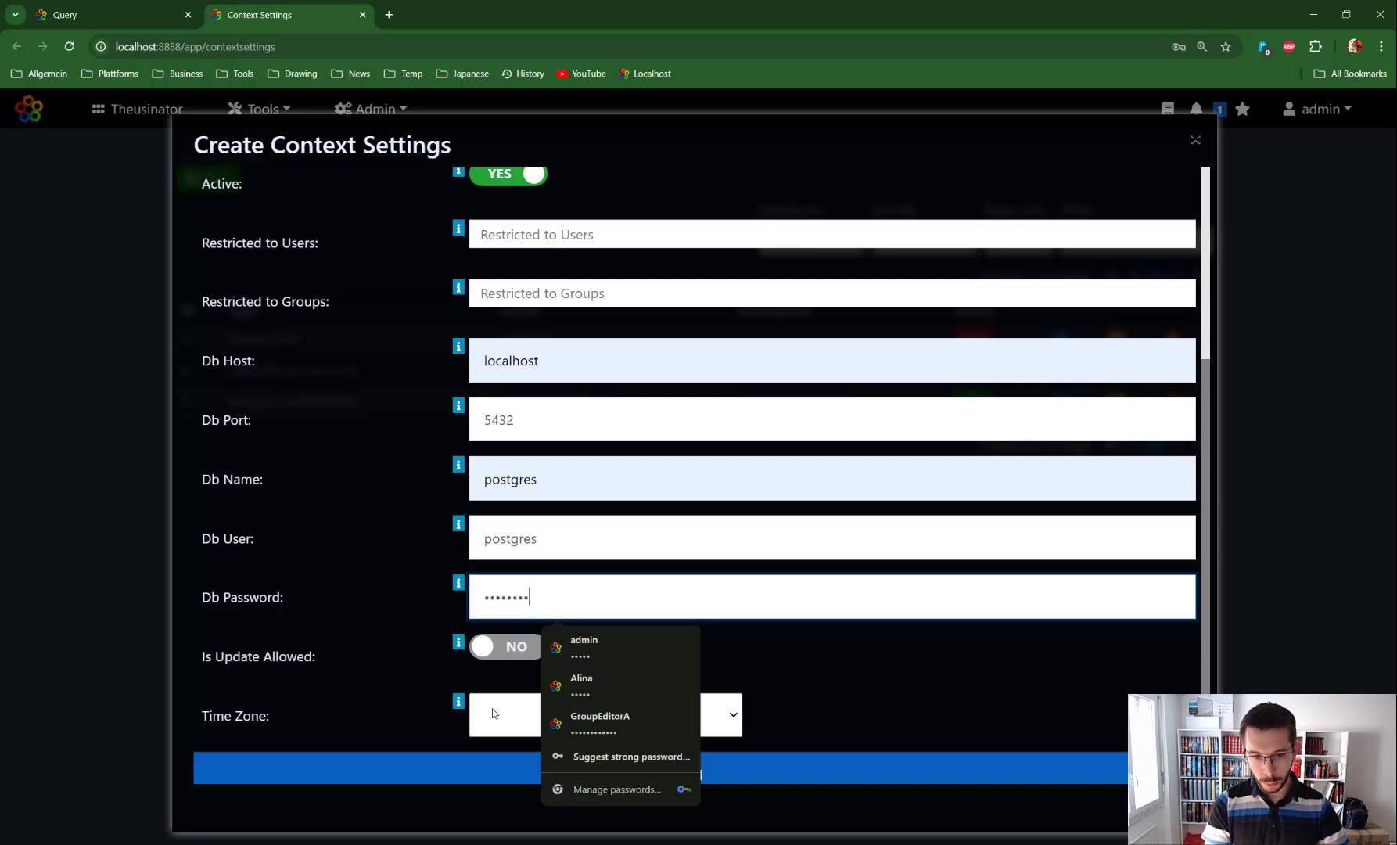
key("Tab")
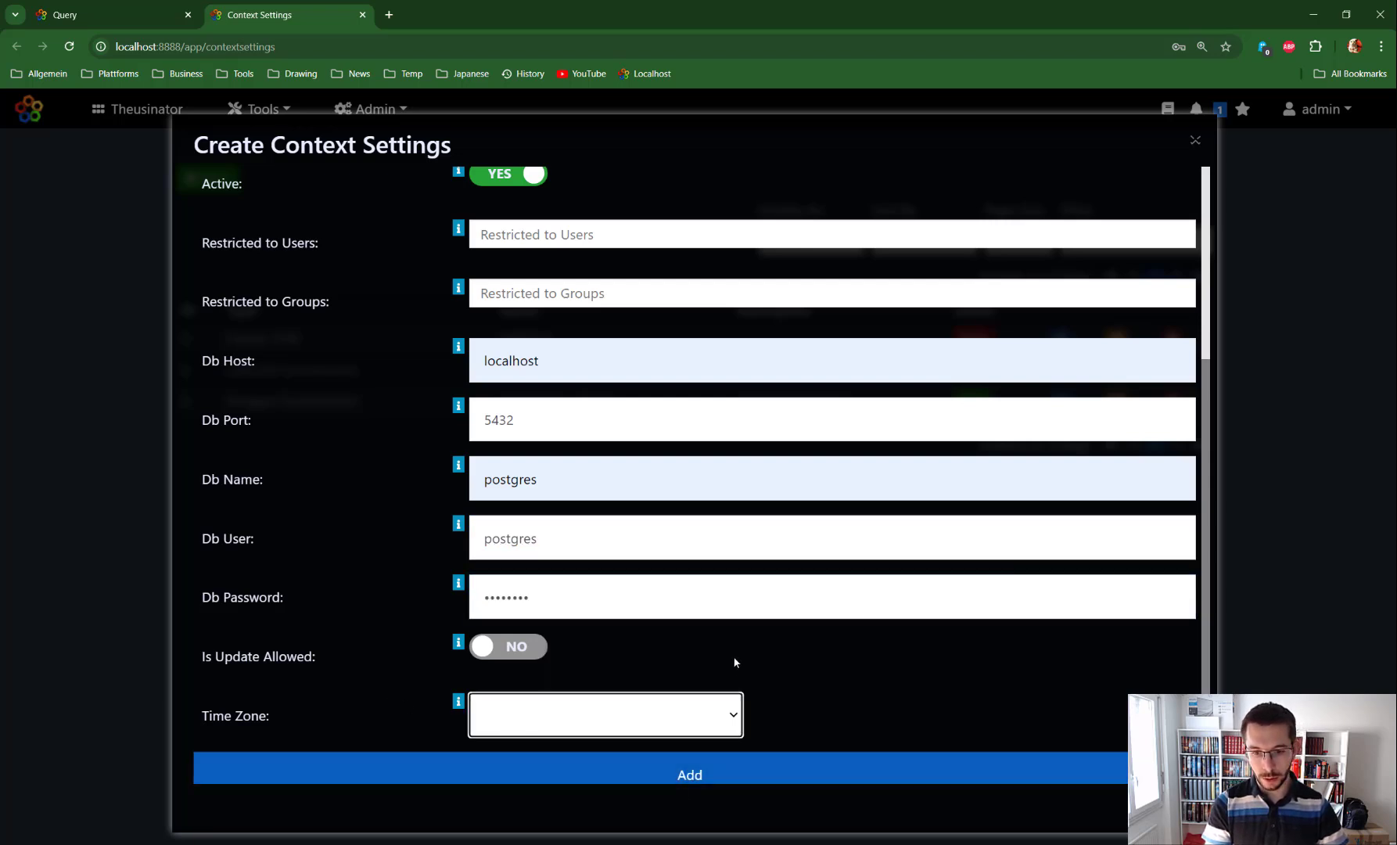
scroll(735, 661, "down", 1)
left_click(701, 751)
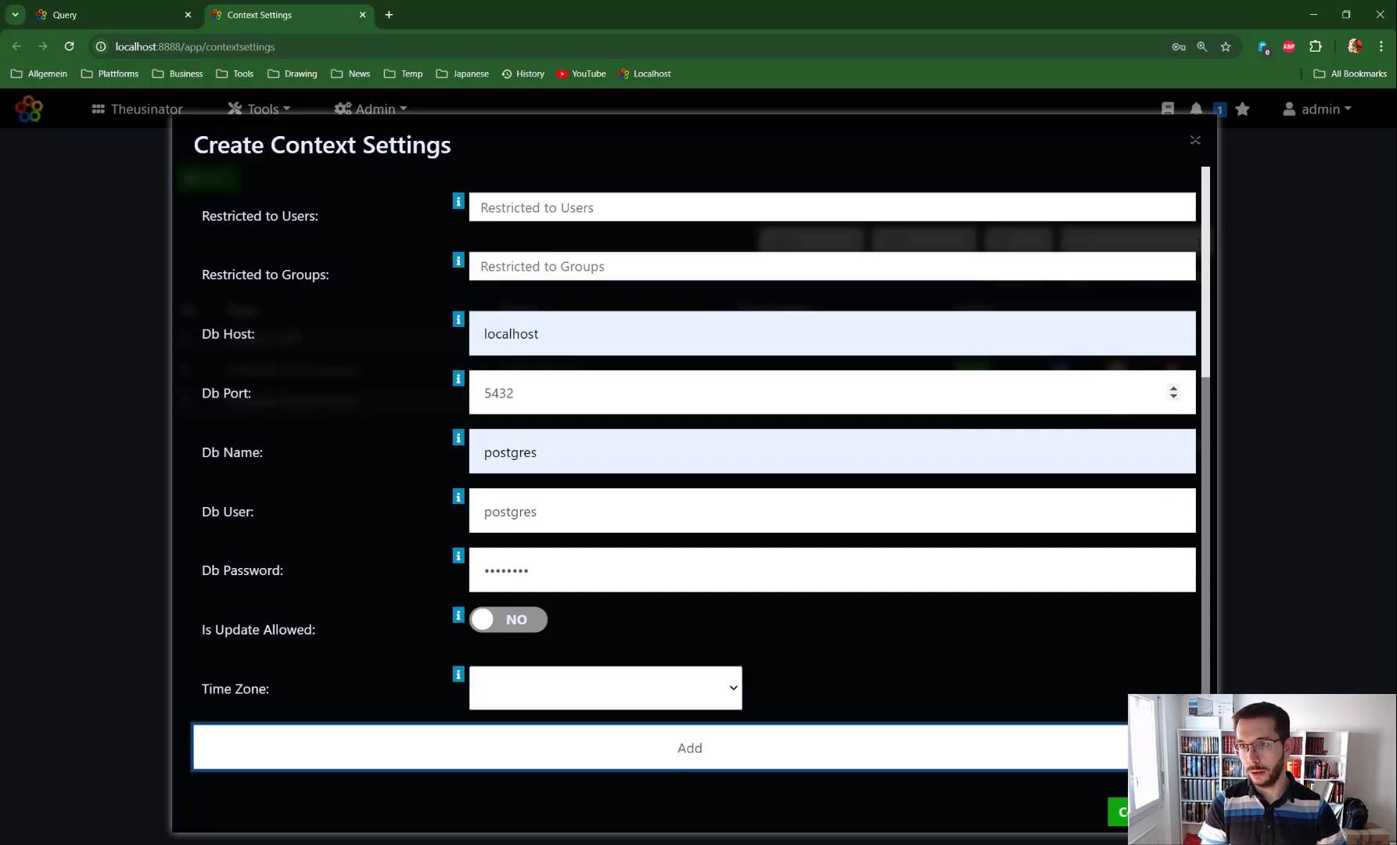
left_click(1195, 141)
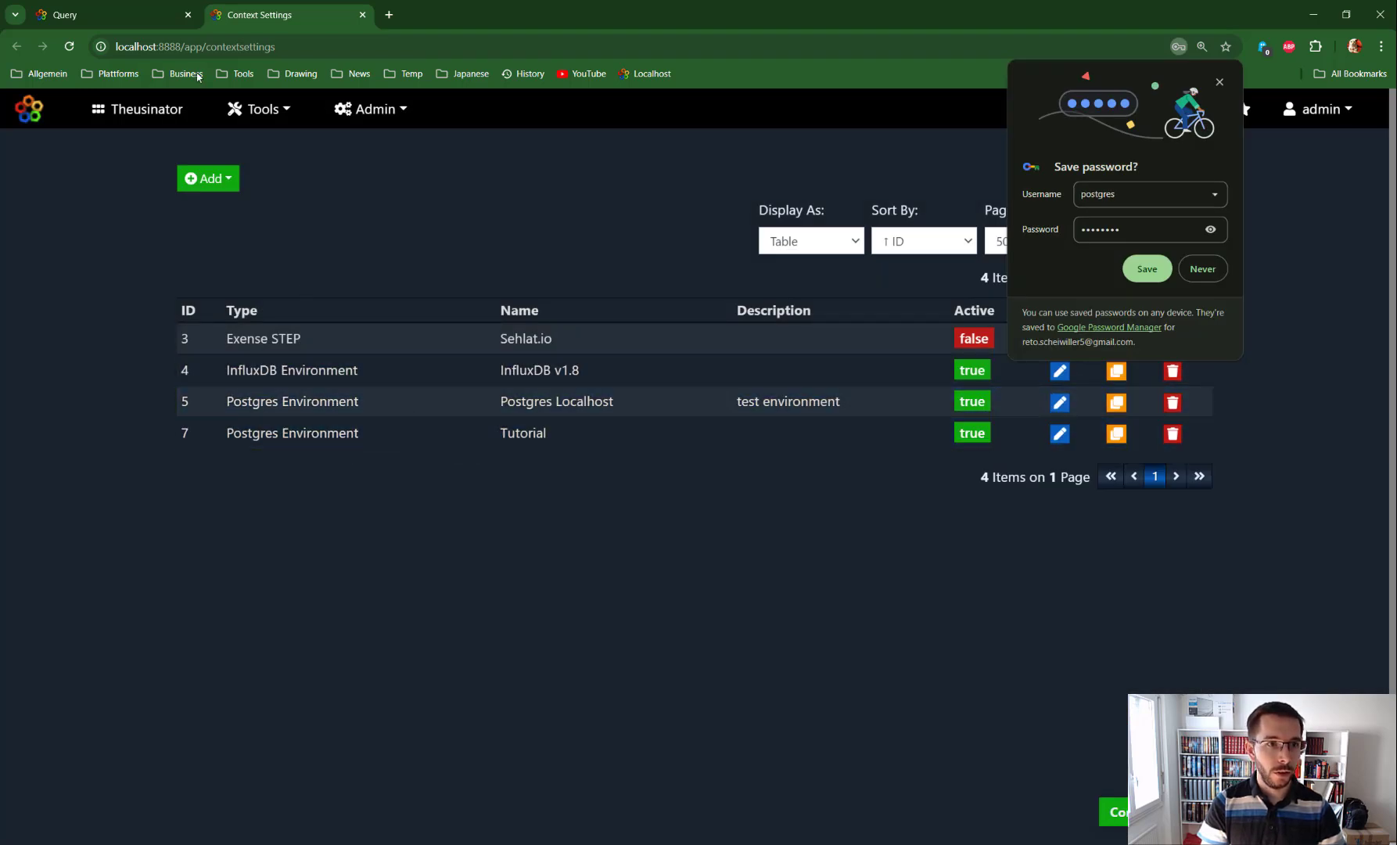
Step: Back in the query editor, add the Tutorial environment as a parameter of the postgres source
left_click(67, 14)
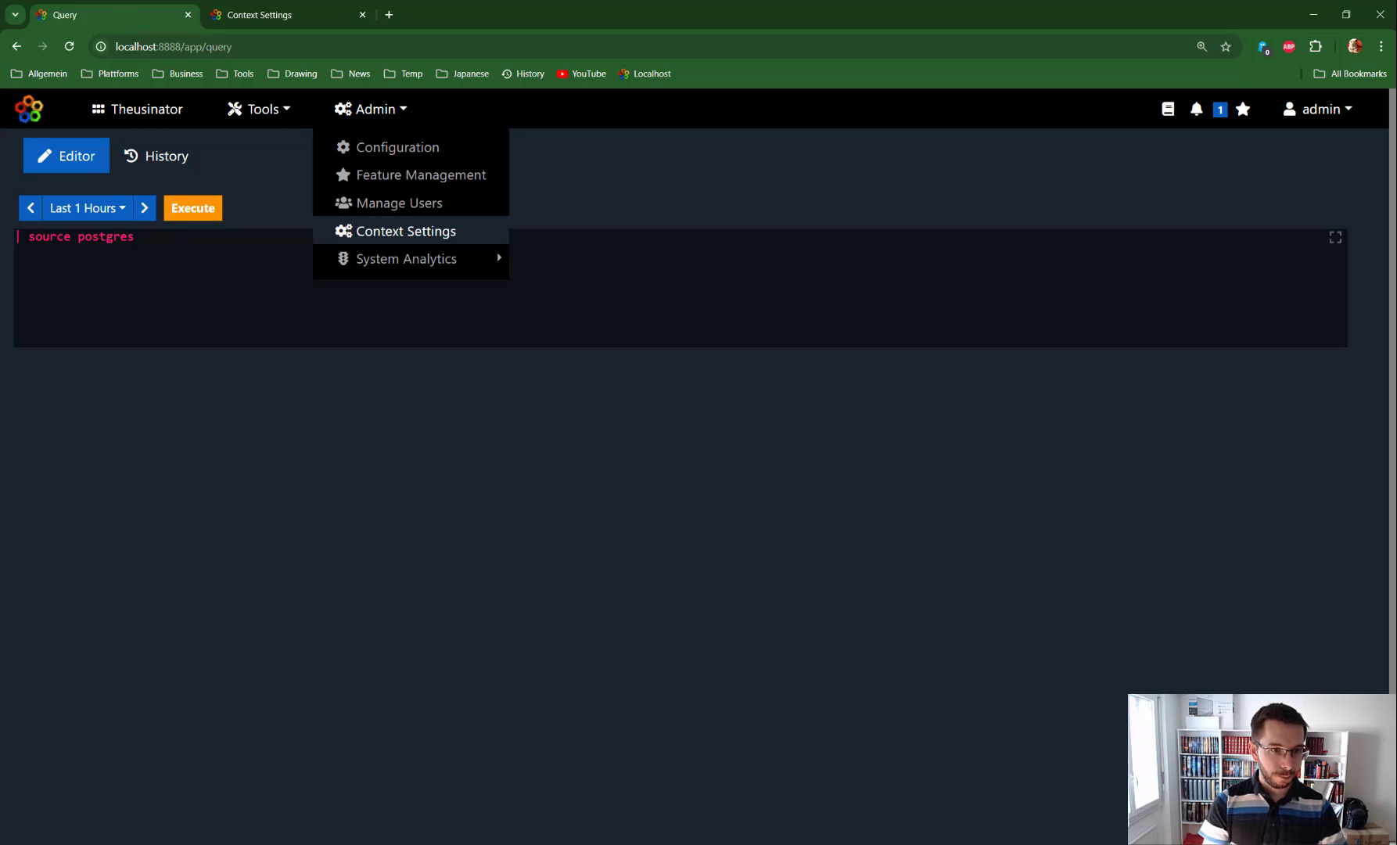
left_click(142, 237)
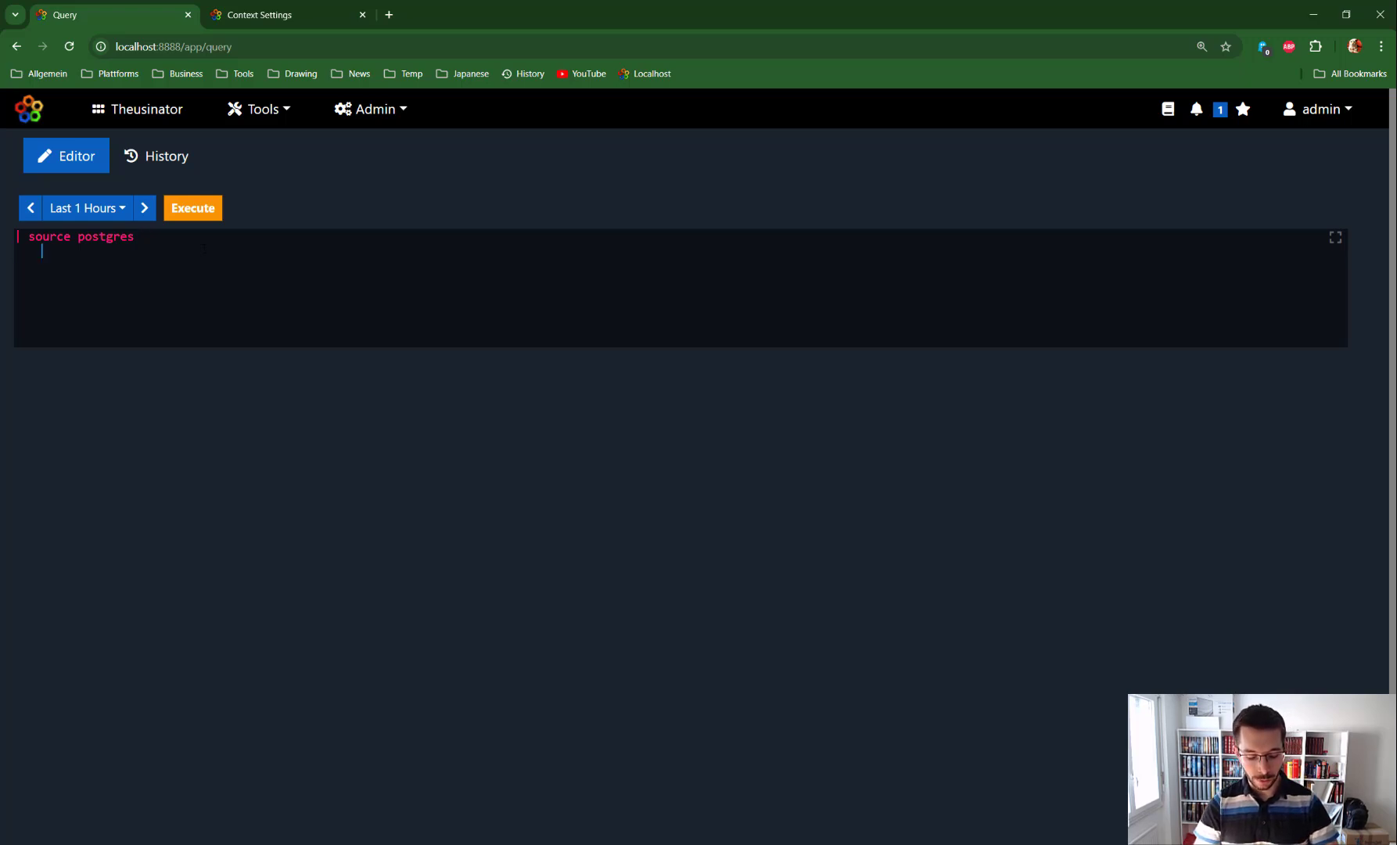
key("Return")
key("ctrl+space")
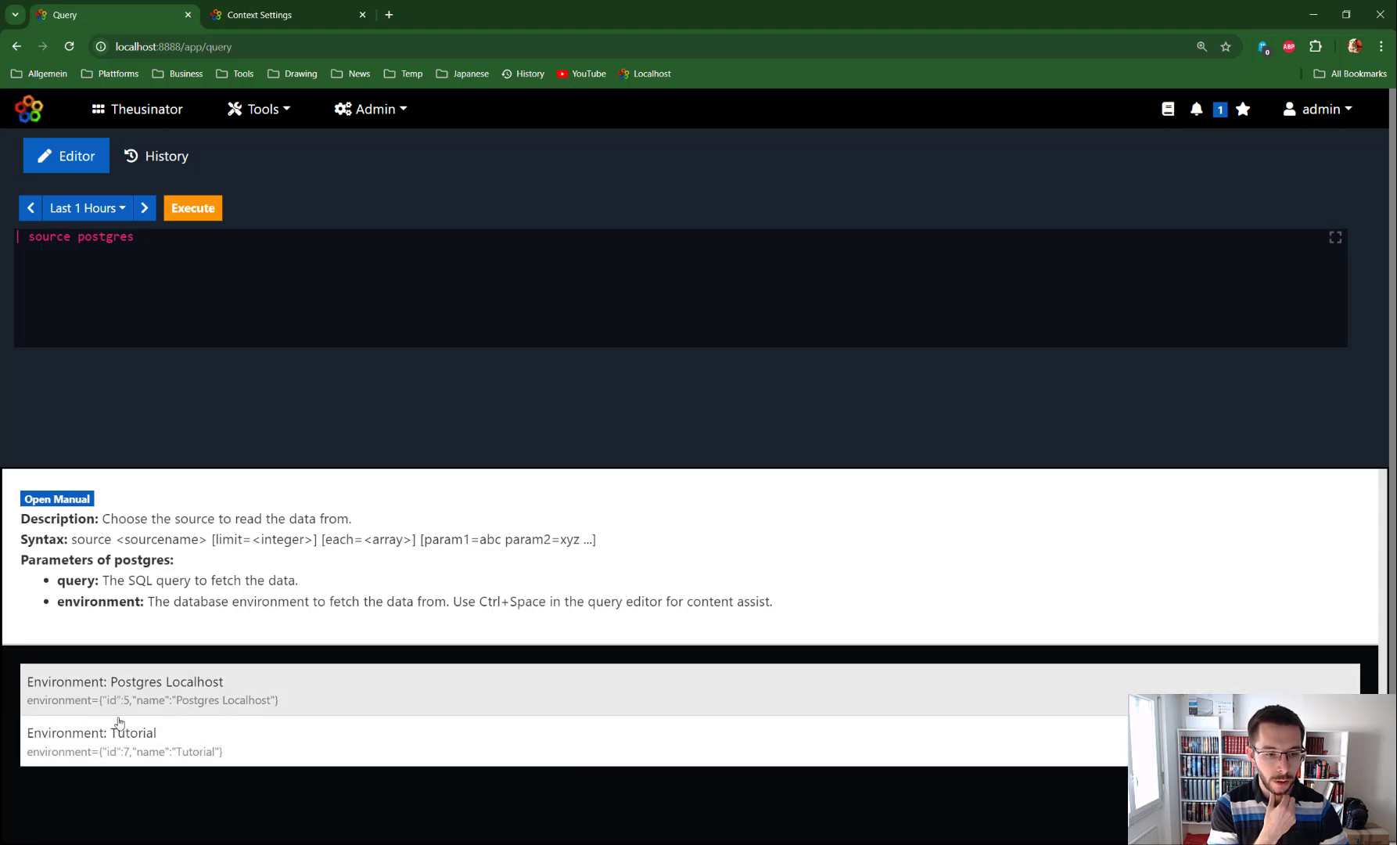
left_click(116, 751)
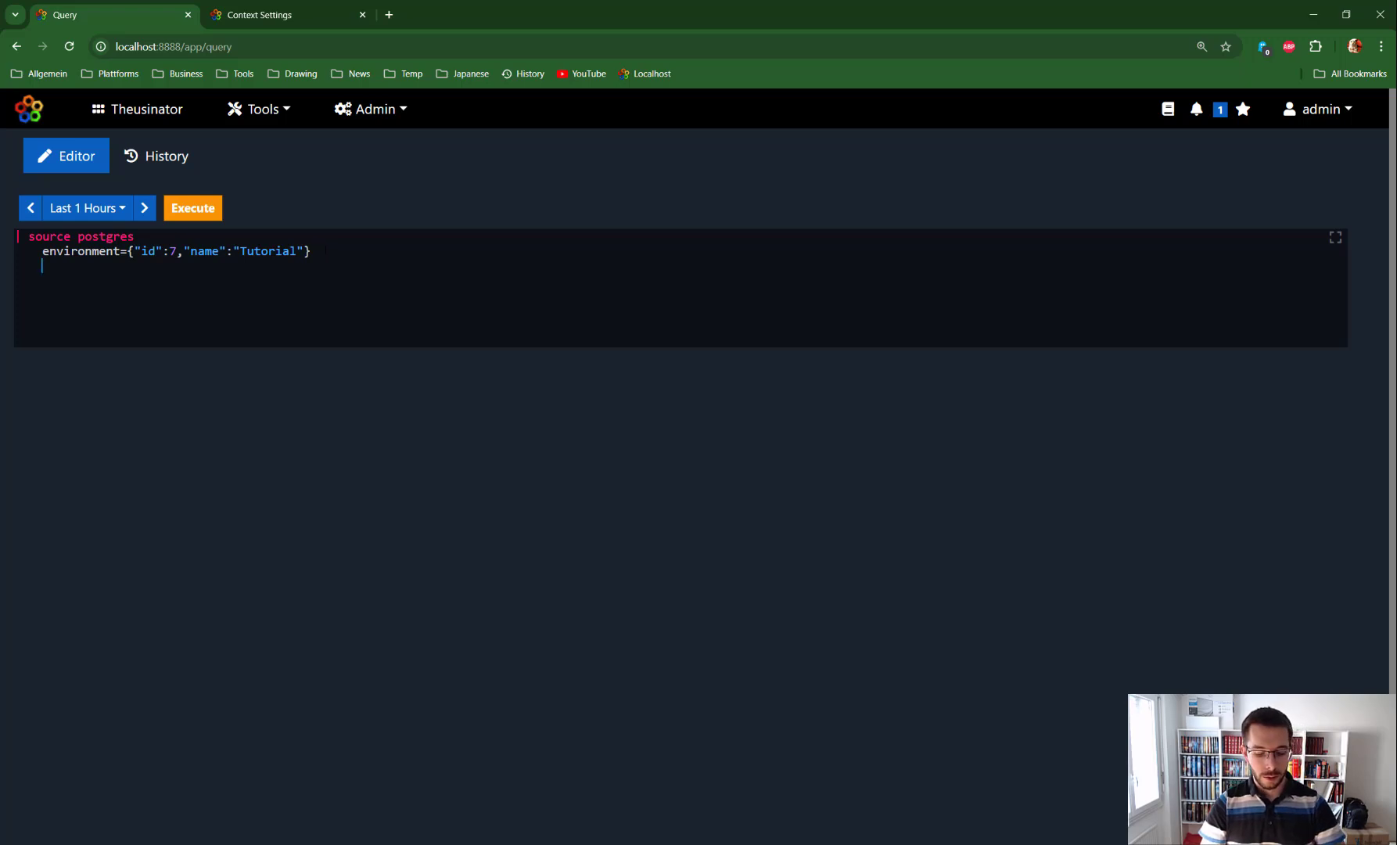
Step: Reopen content assist to read the descriptions of the postgres source parameters
key("ctrl+space")
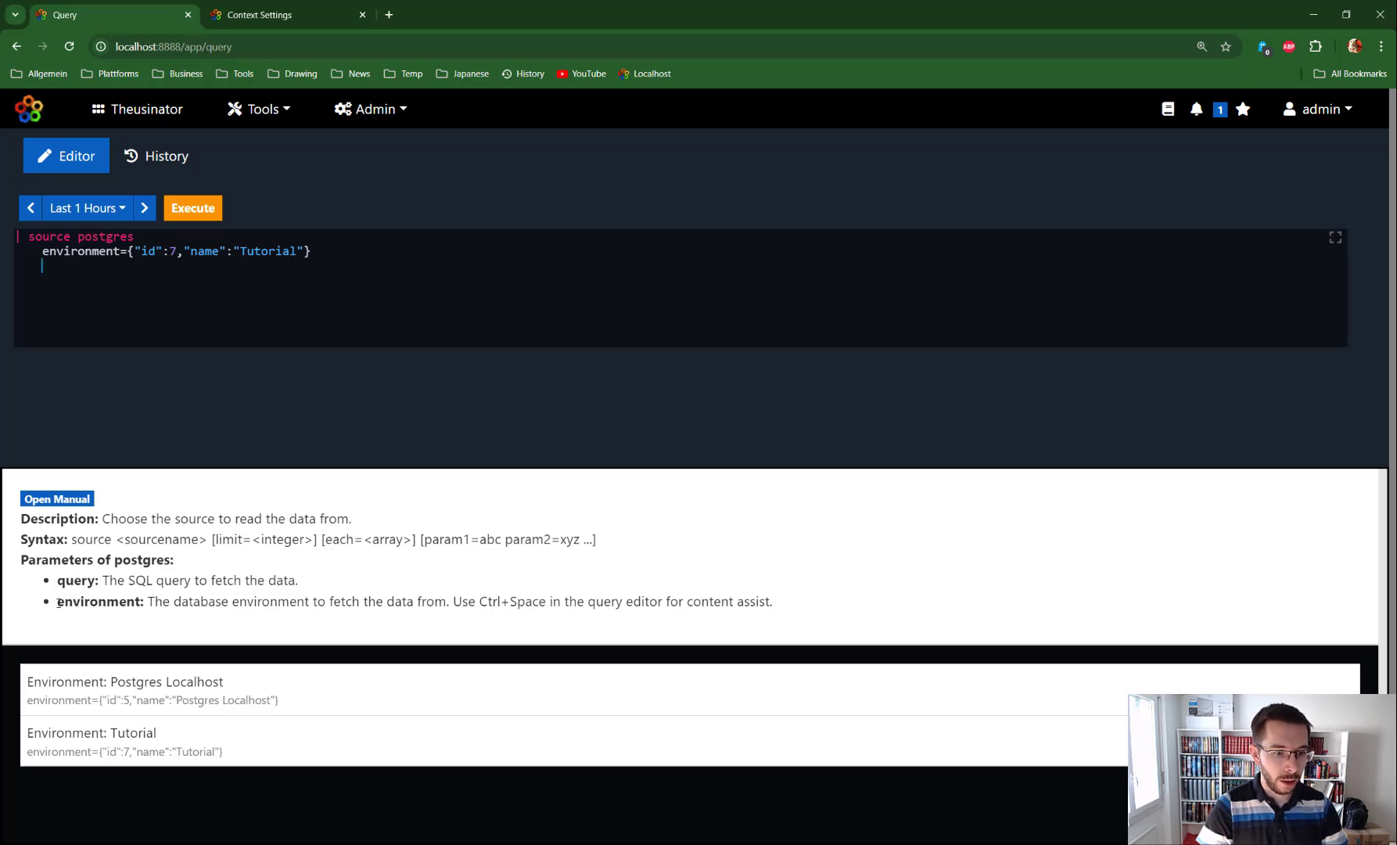
left_click_drag(144, 603, 57, 601)
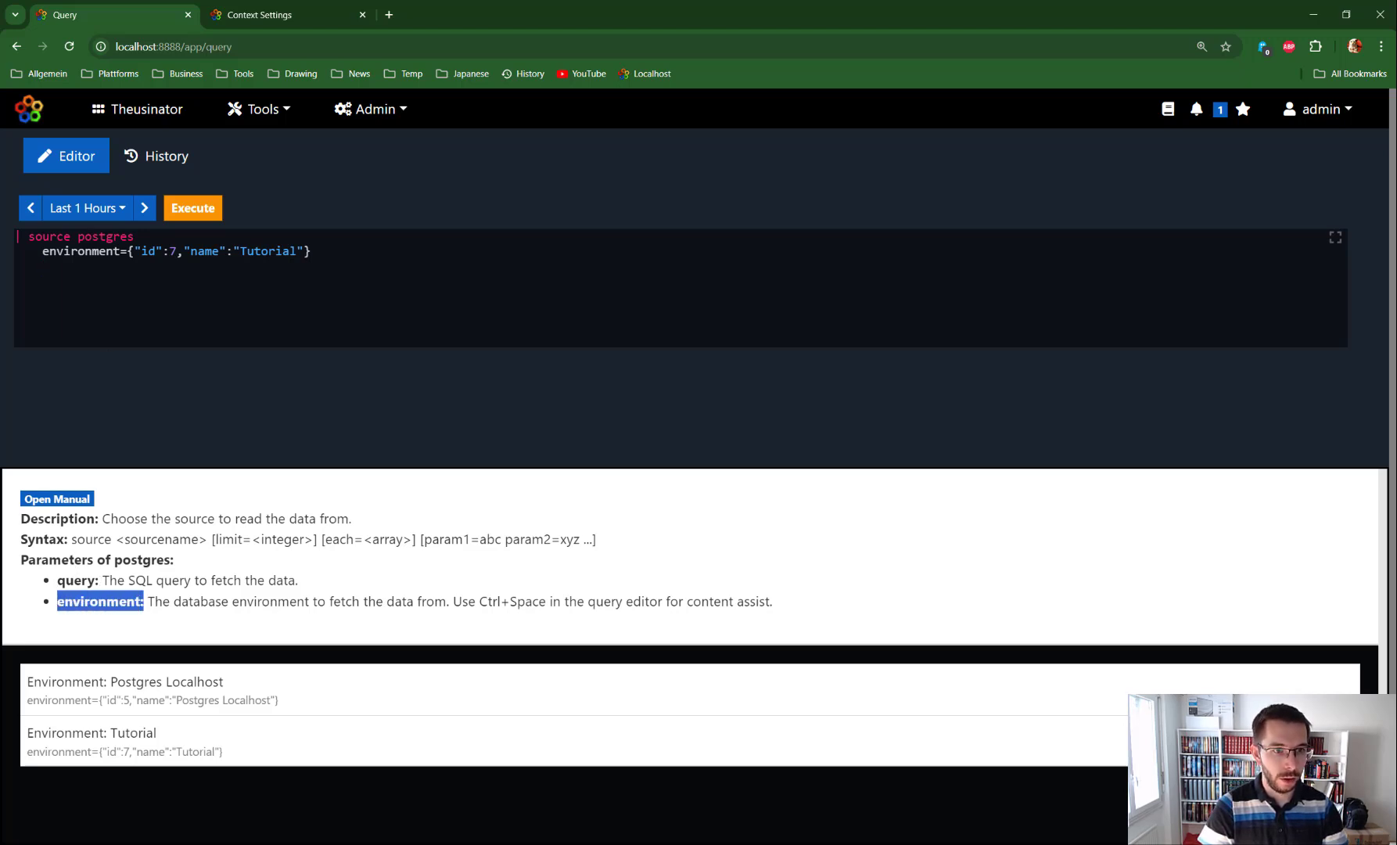
left_click_drag(103, 582, 57, 580)
left_click(223, 267)
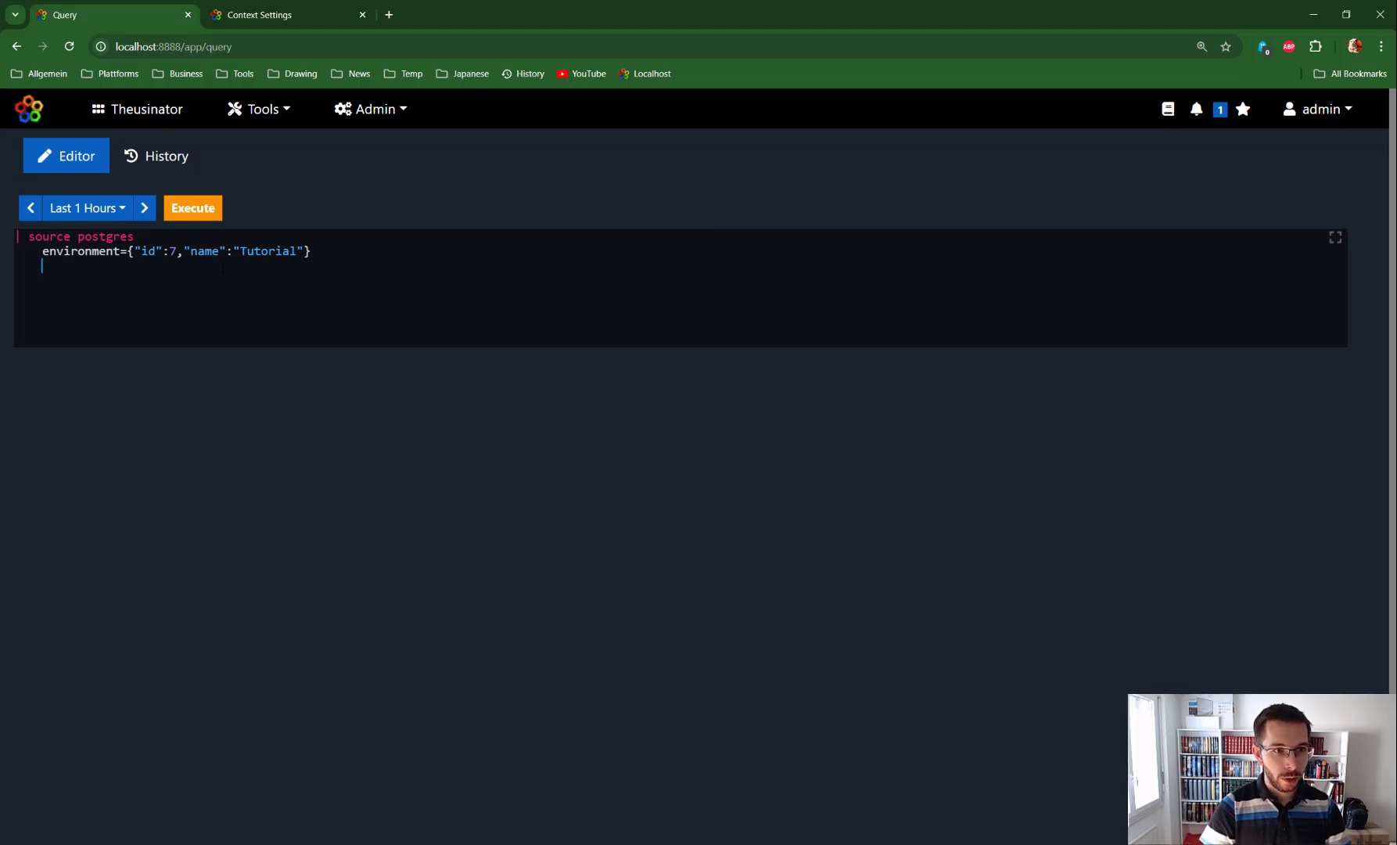
Step: Add a query parameter SELECT * FROM gatlytron to the postgres source and run the query
type("q")
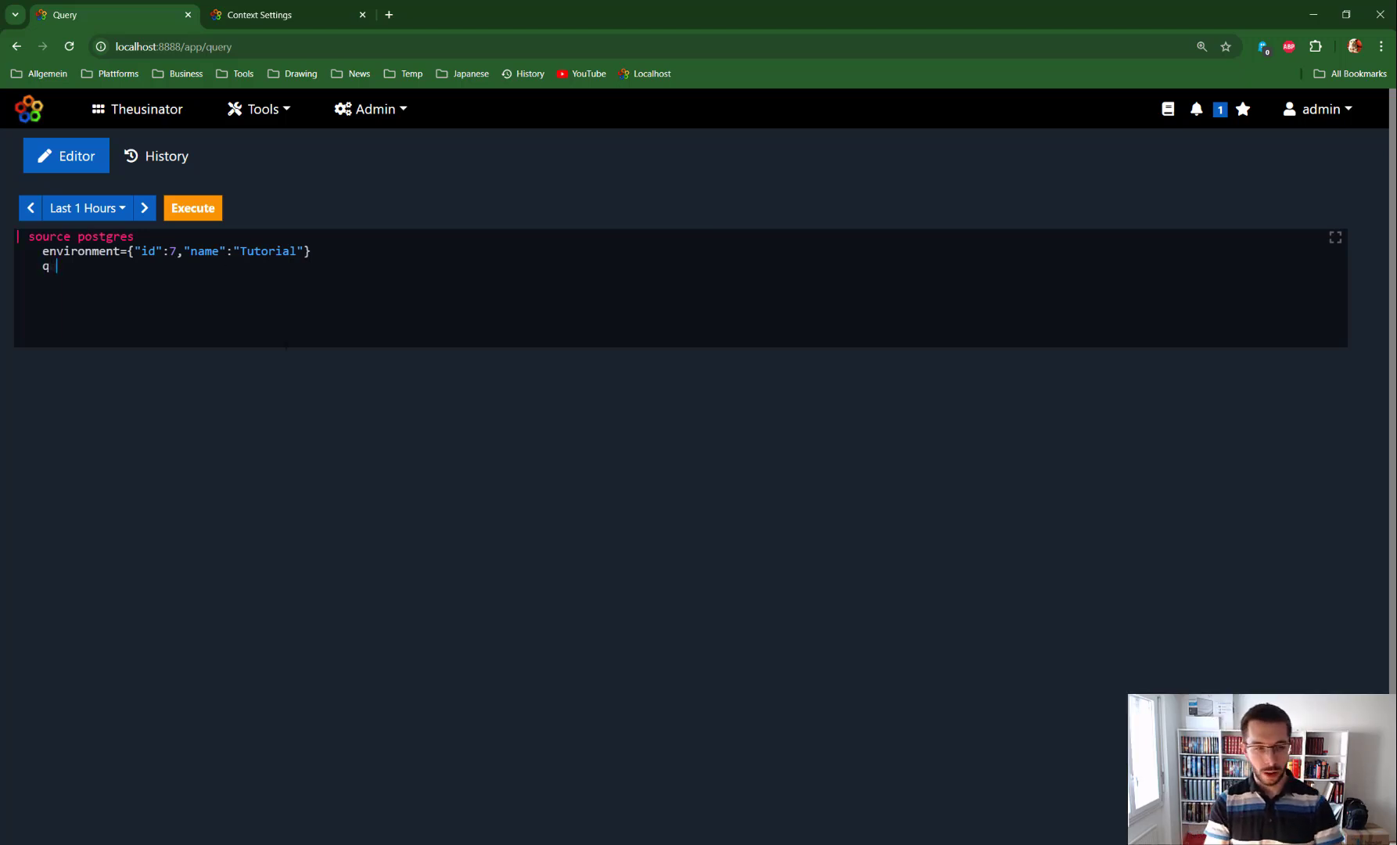
type("uery=\"")
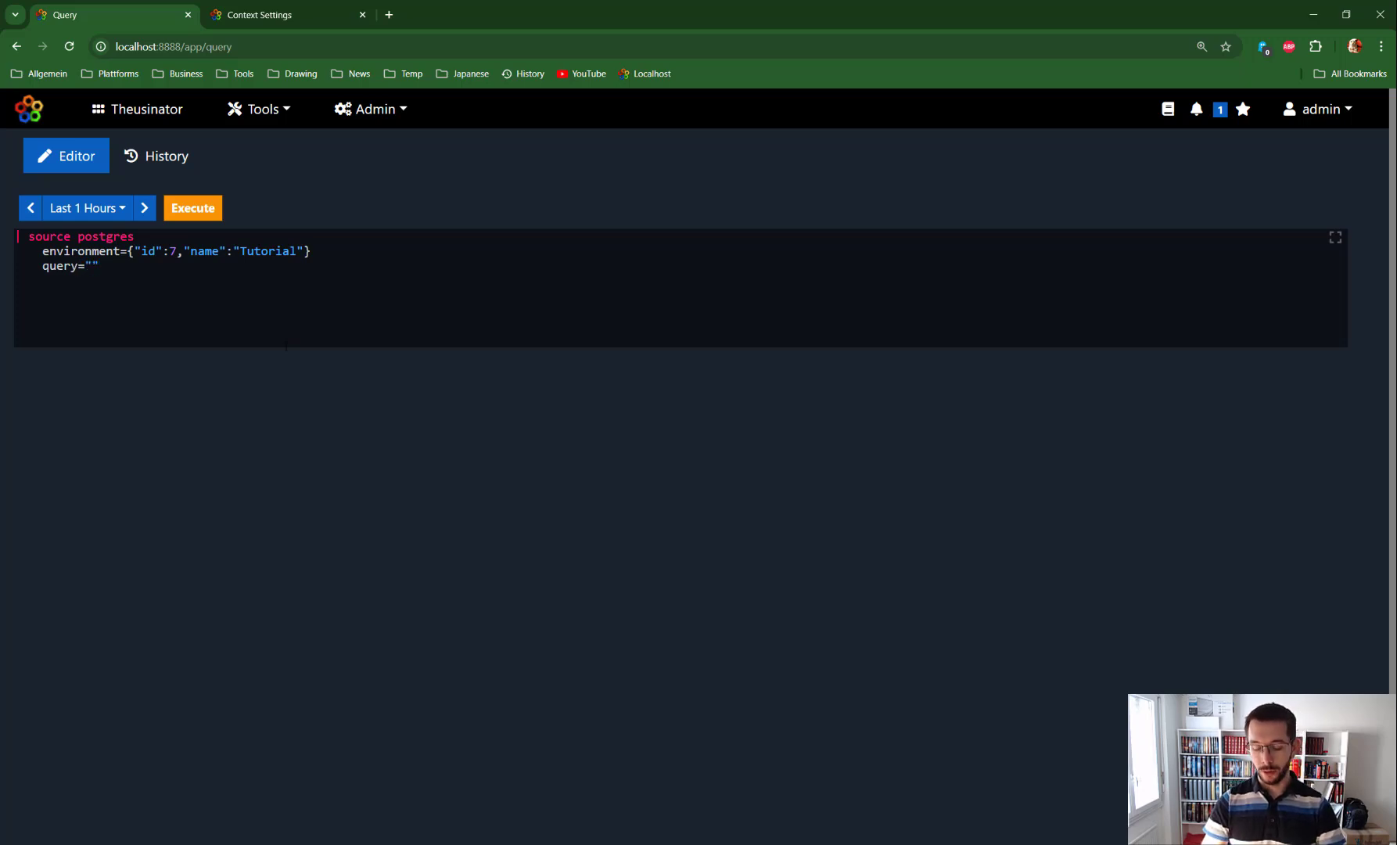
type("SELECT")
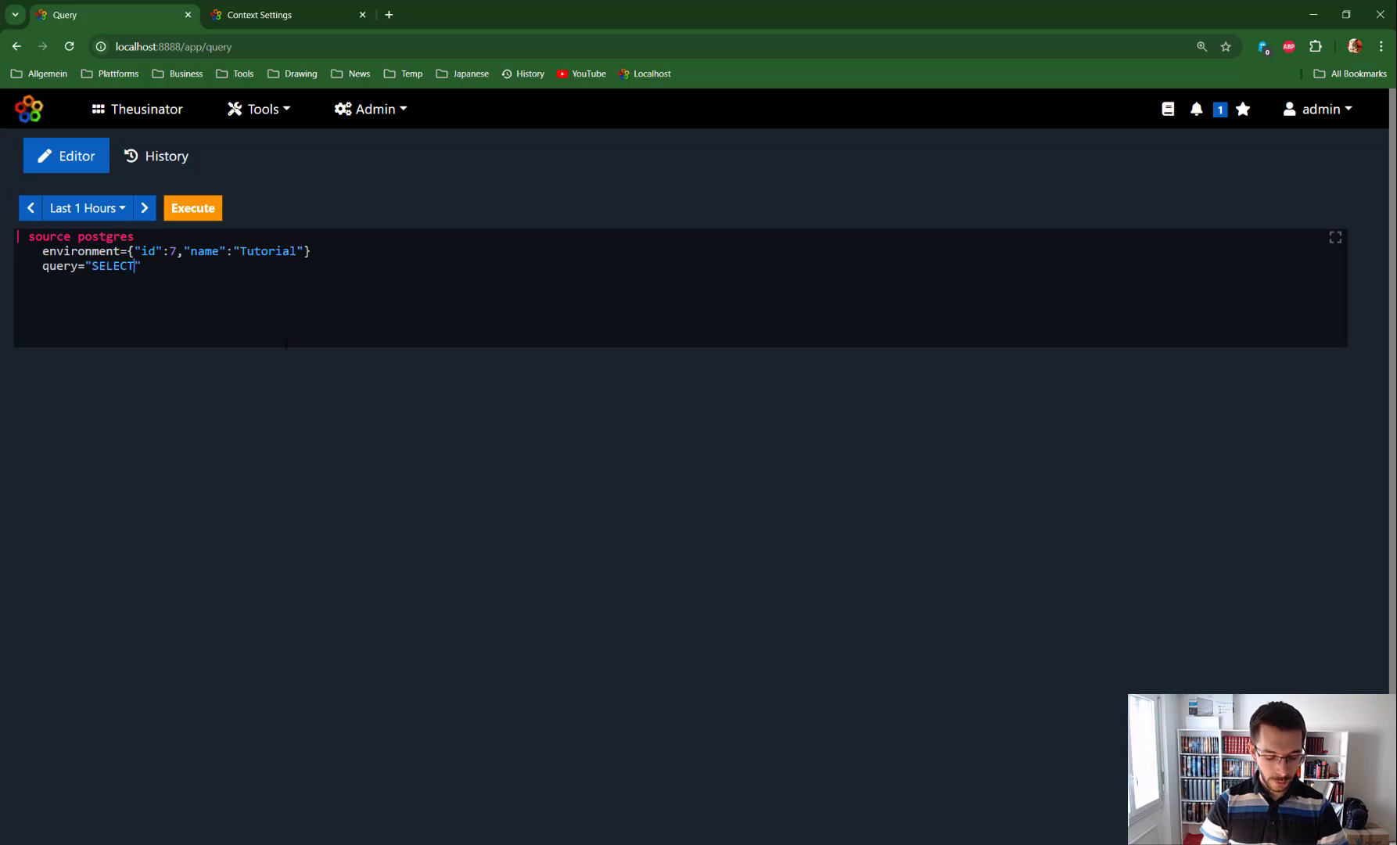
type(" * ")
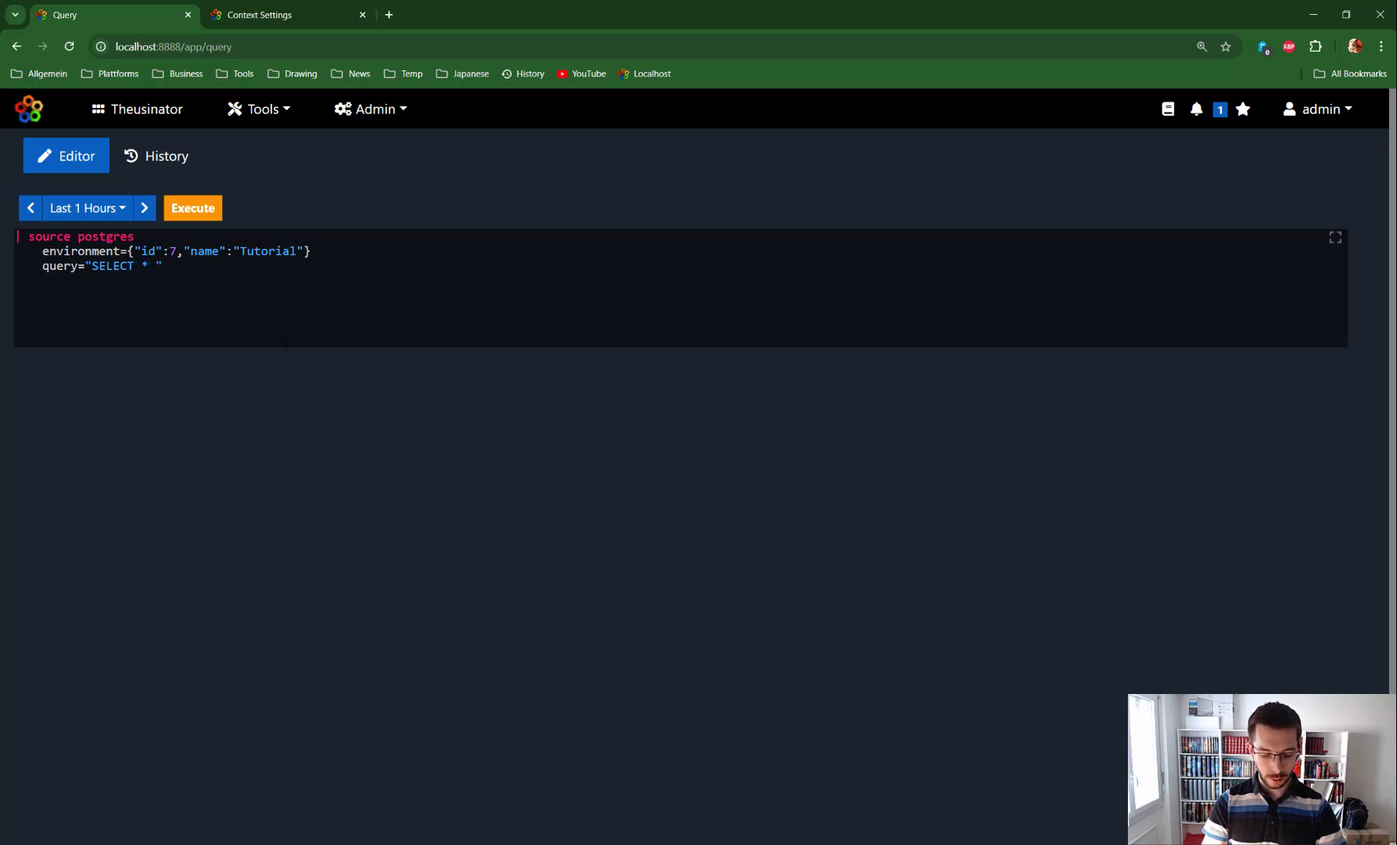
type("FROM g")
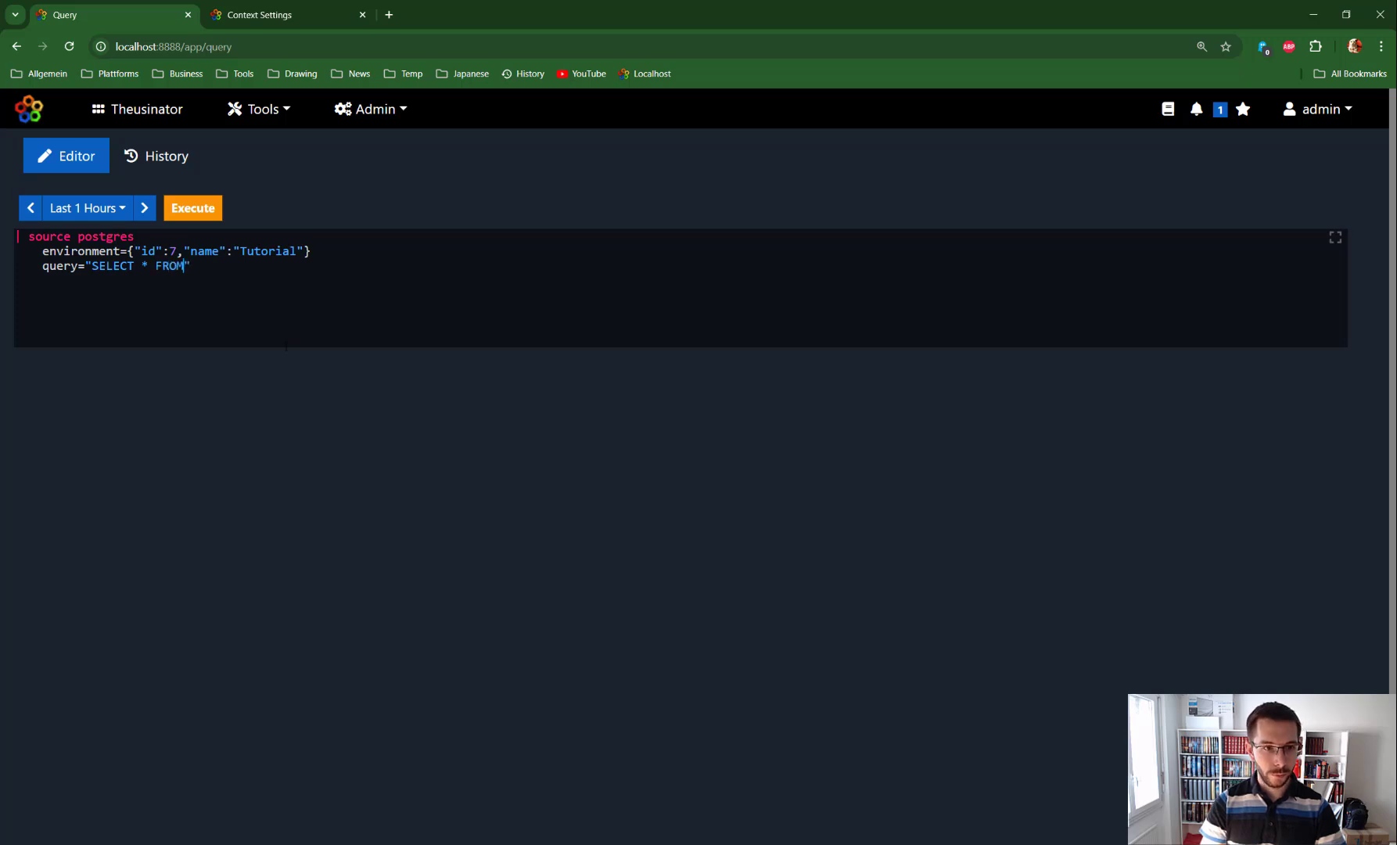
type("atlytro")
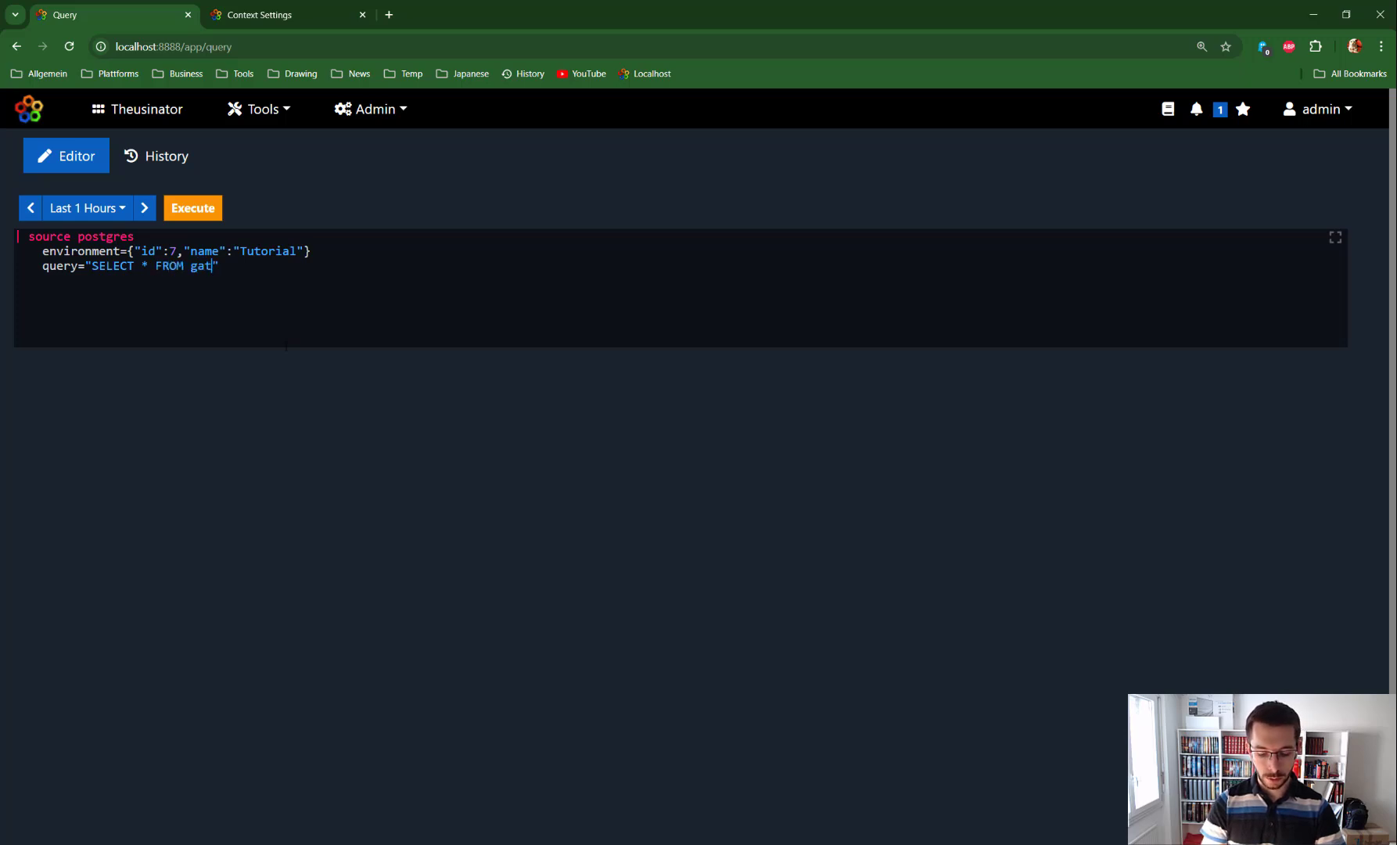
type("n")
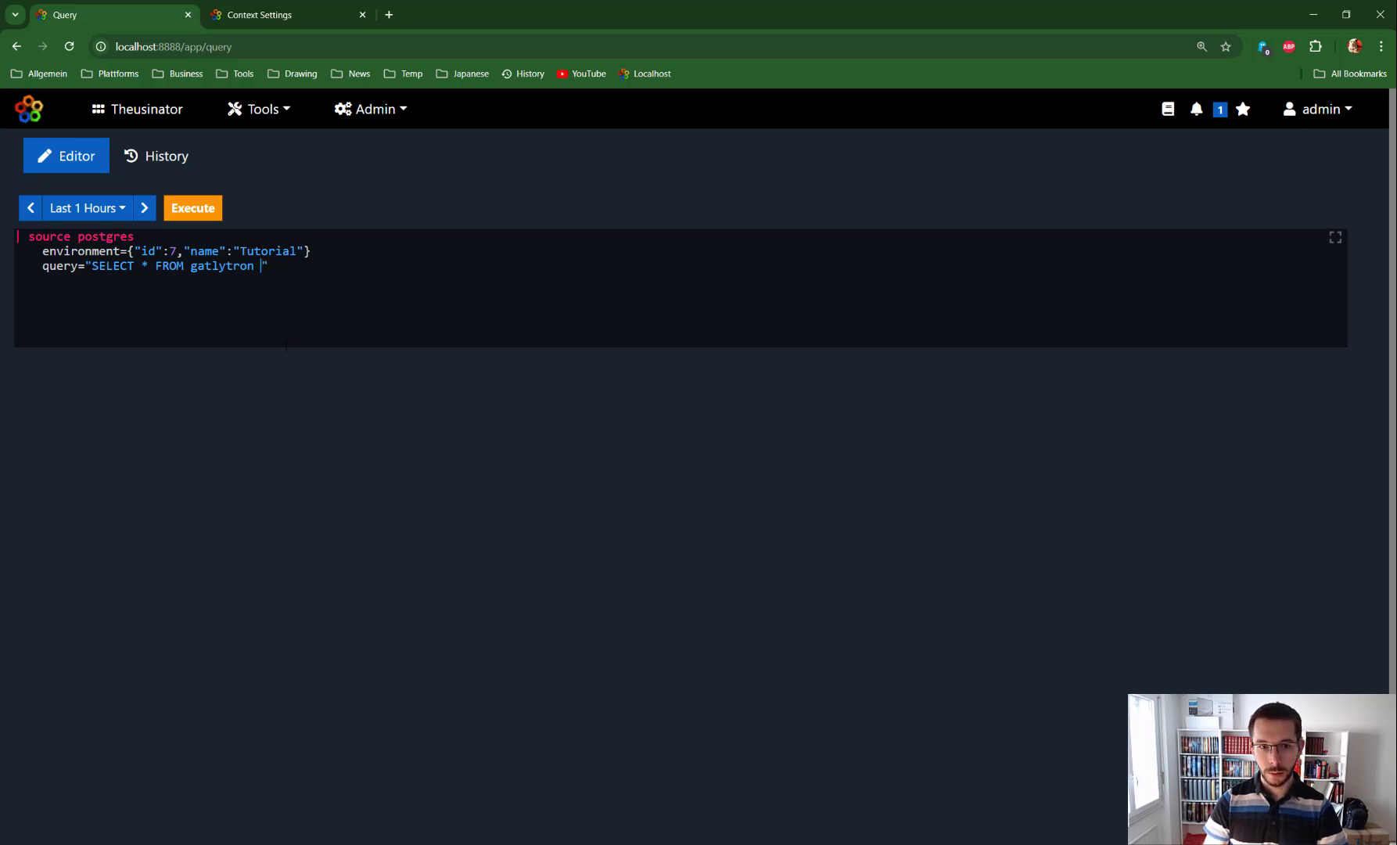
key("ctrl+Return")
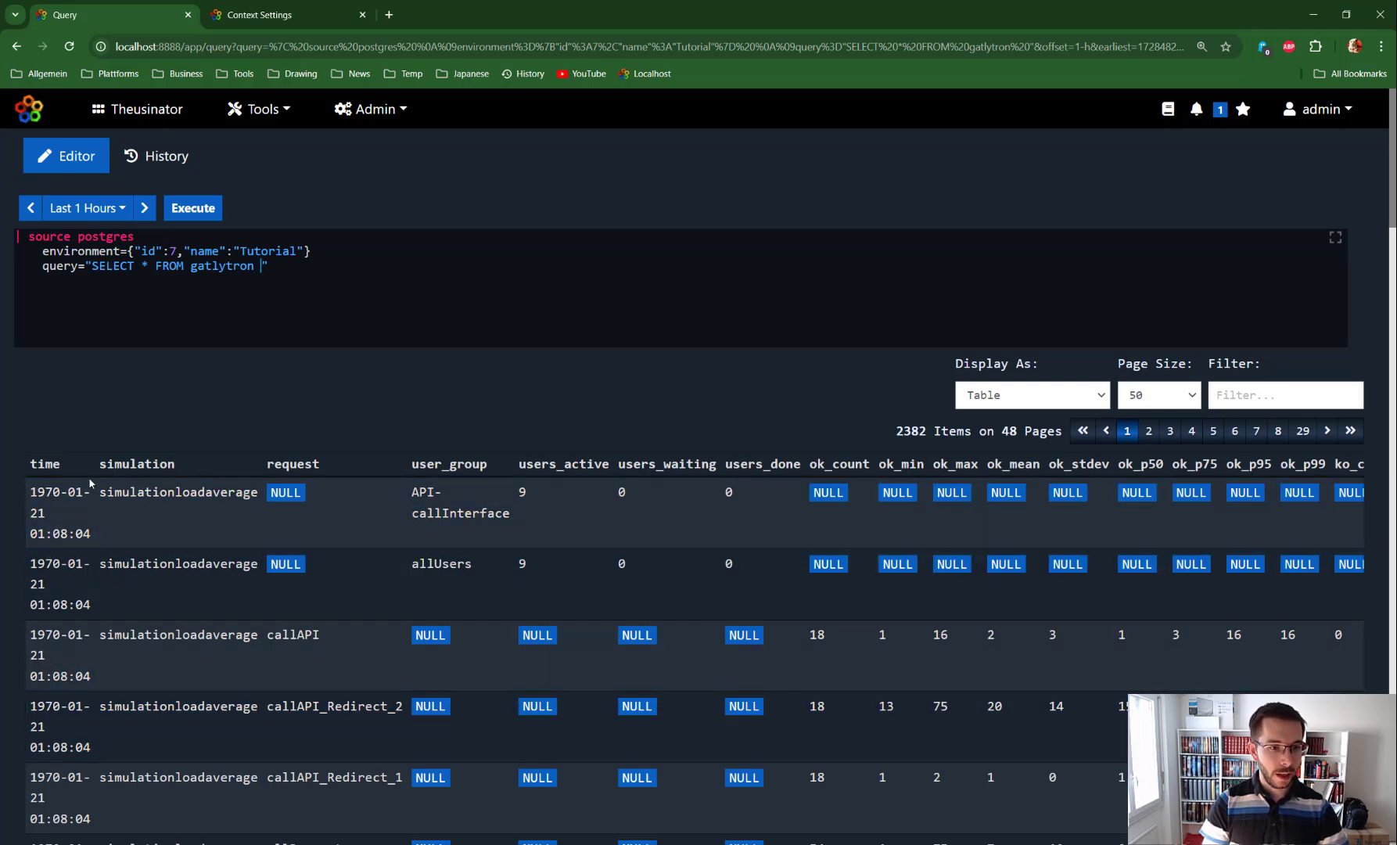
Step: Set the time range to Last 14 Days and replace the query line with the manual's time-filtered example query
left_click(109, 219)
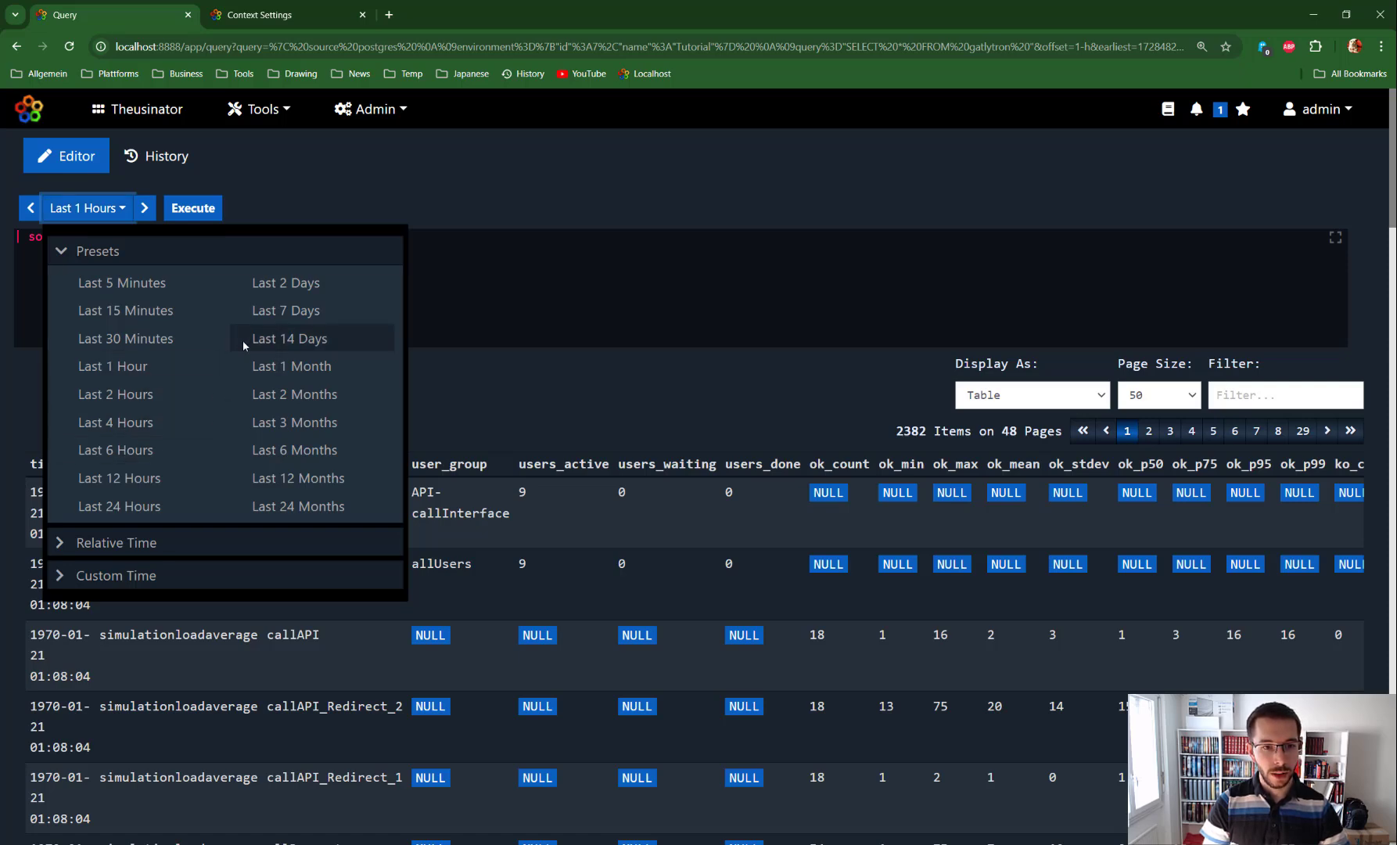
left_click(268, 339)
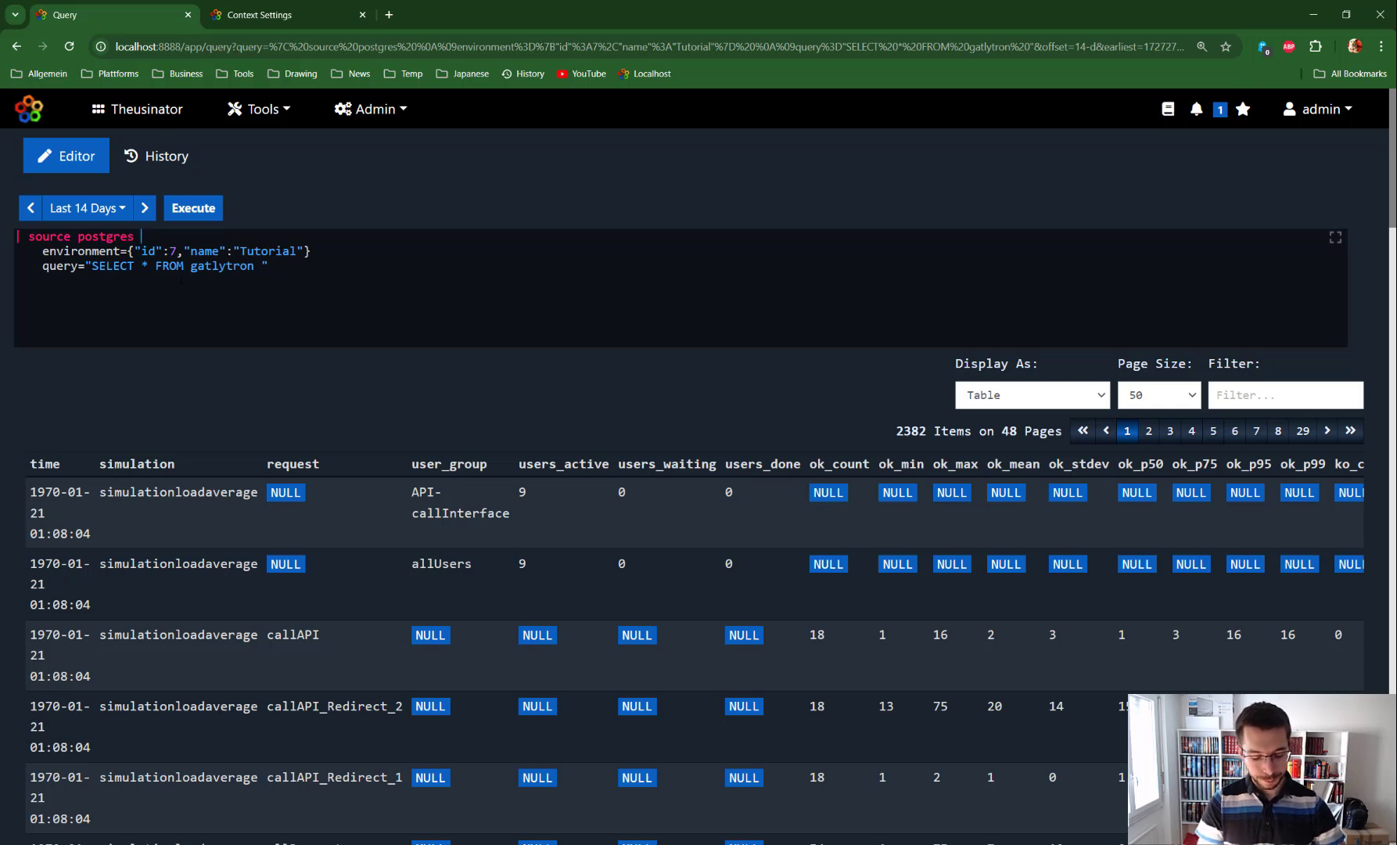
key("ctrl+space")
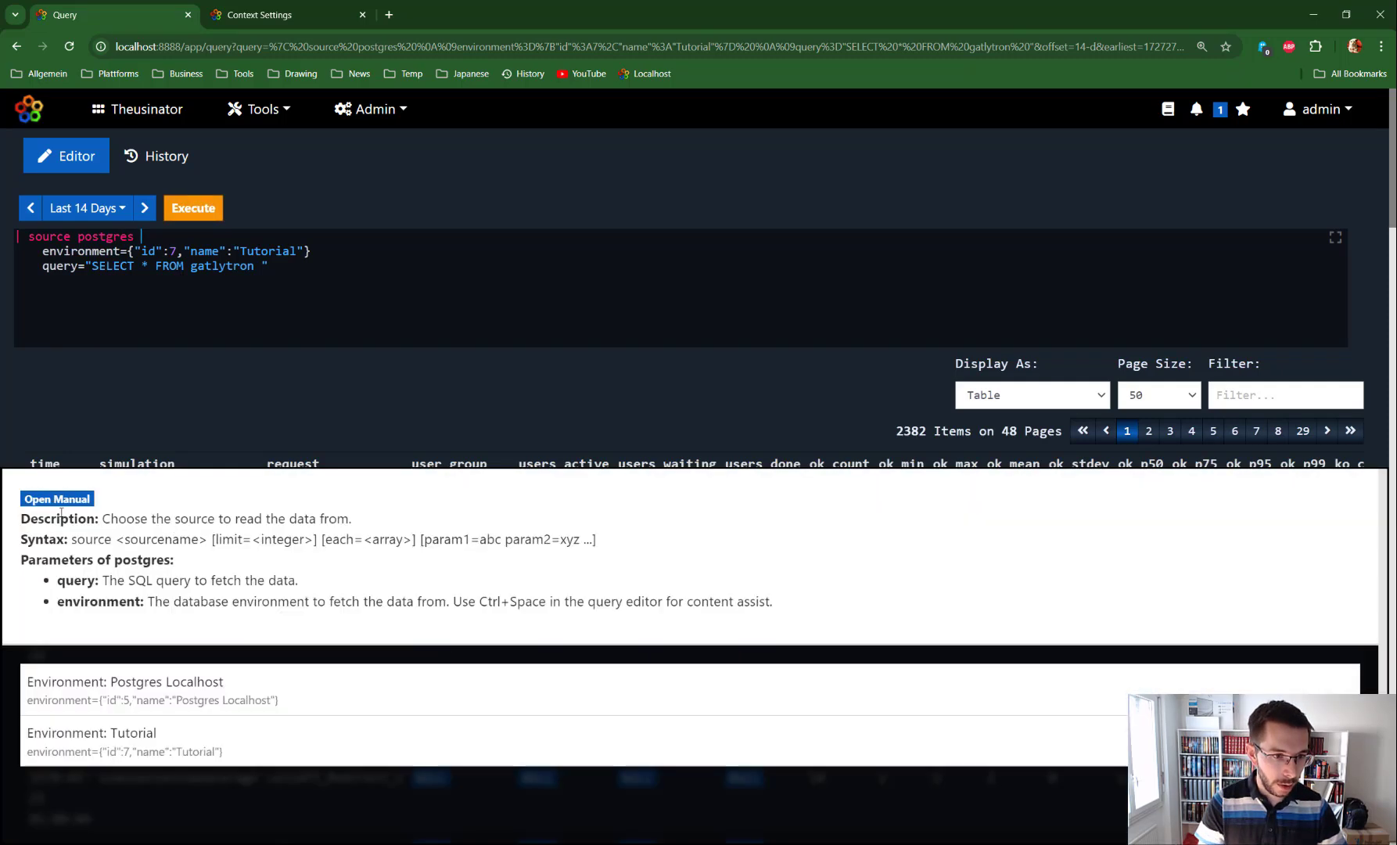
left_click(60, 501)
scroll(264, 648, "down", 5)
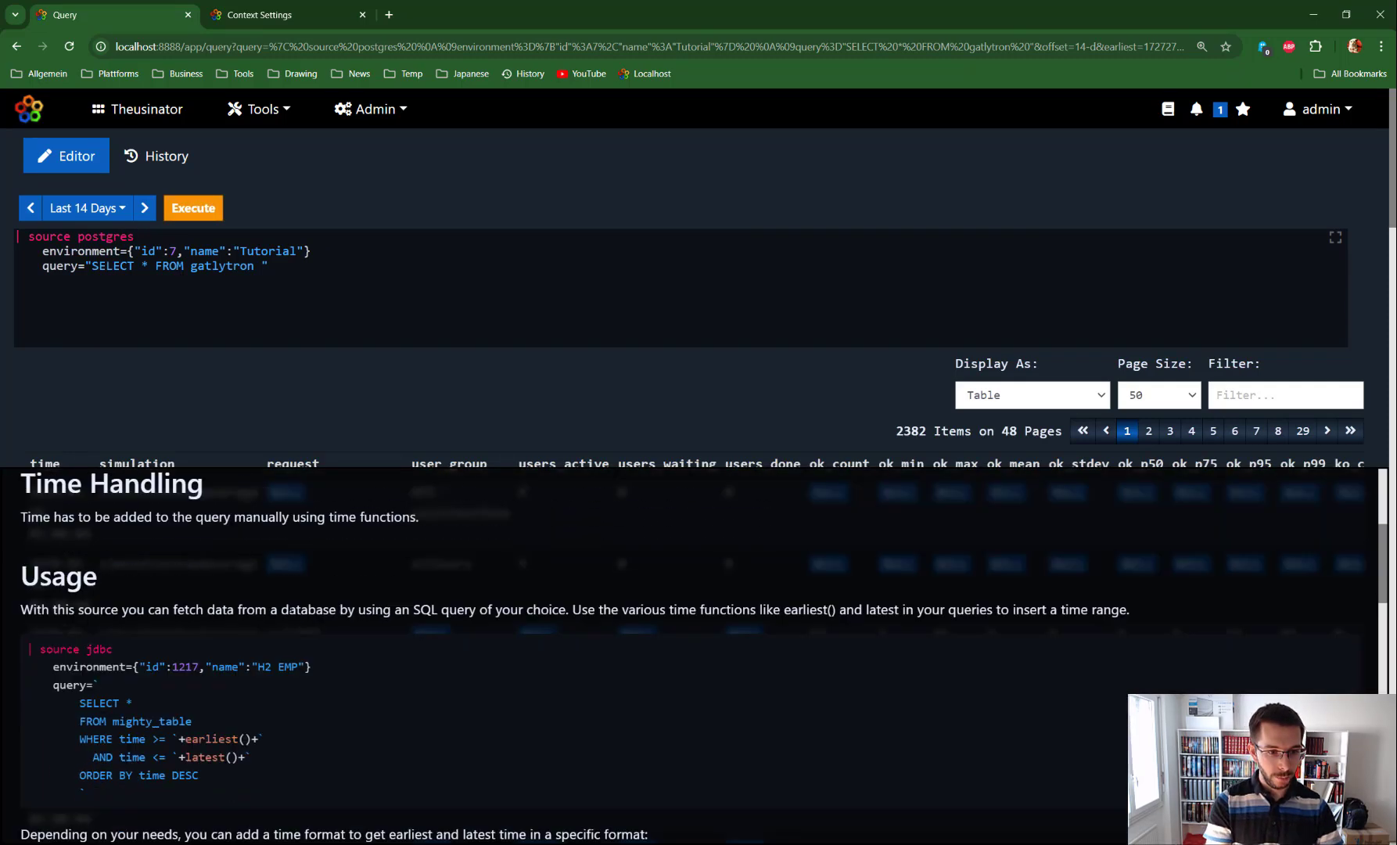
left_click_drag(112, 674, 53, 575)
key("ctrl+c")
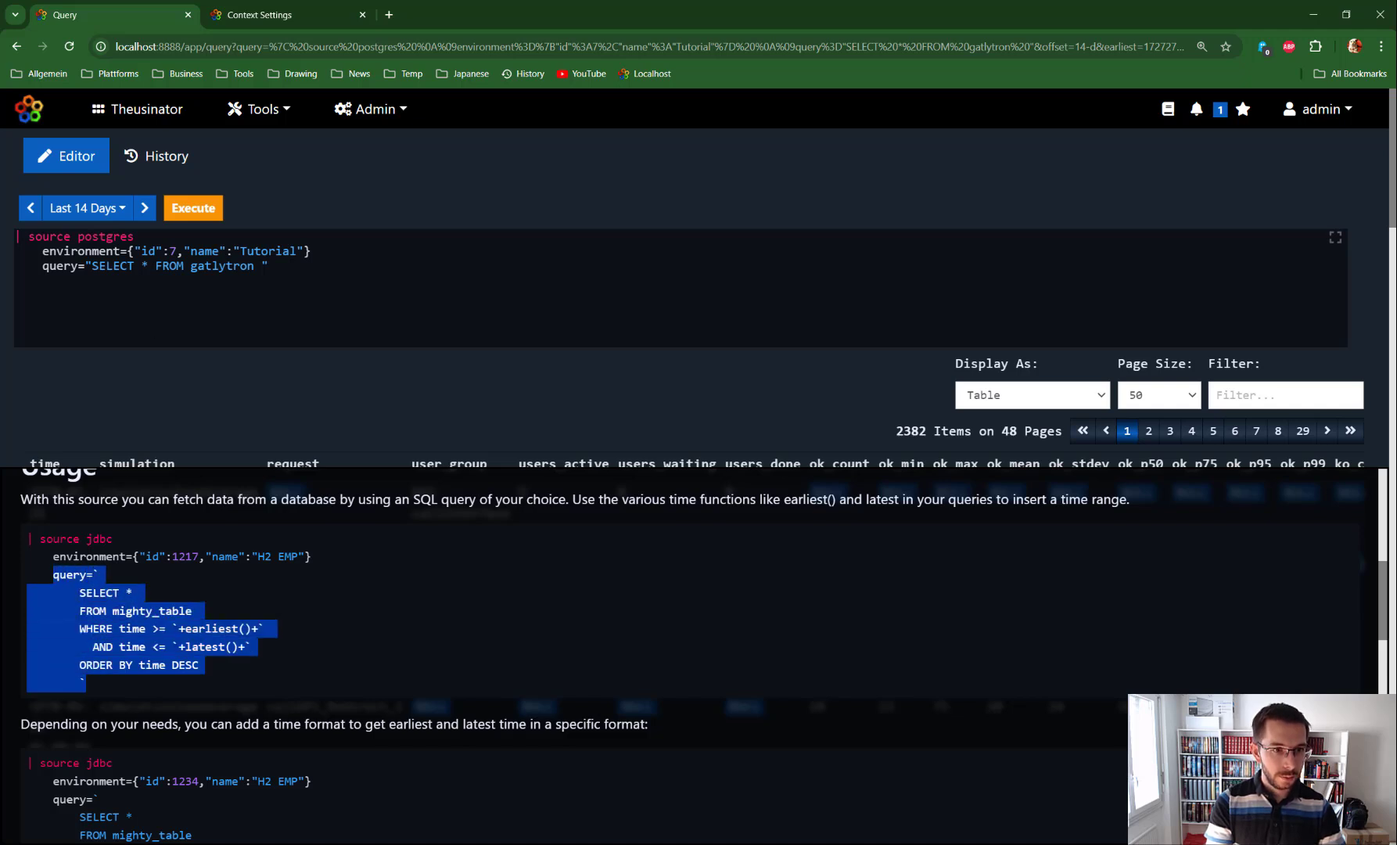
key("Escape")
left_click_drag(268, 265, 43, 265)
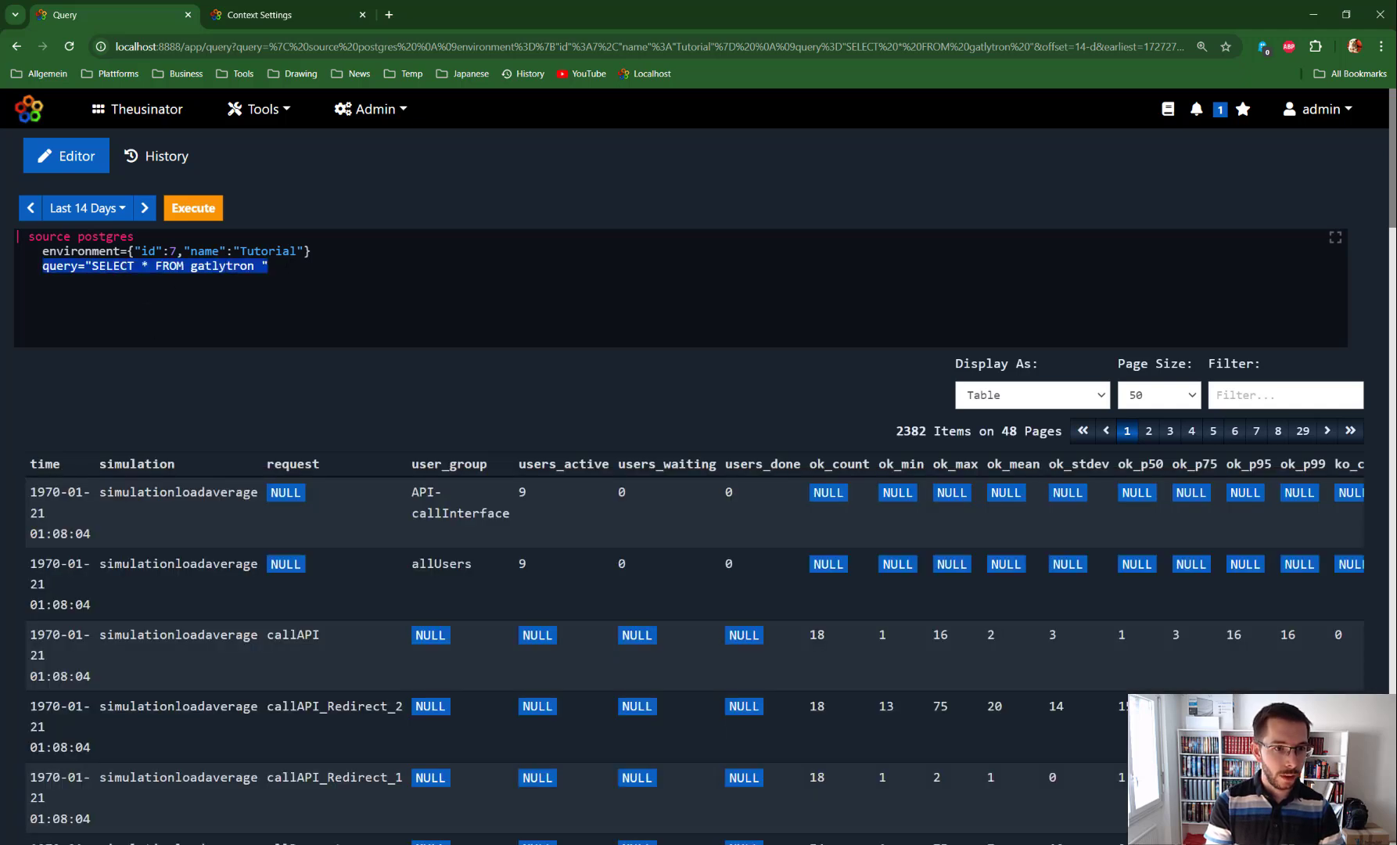
key("ctrl+v")
Step: Replace mighty_table with gatrlytron as the table name and run the query
double_click(148, 295)
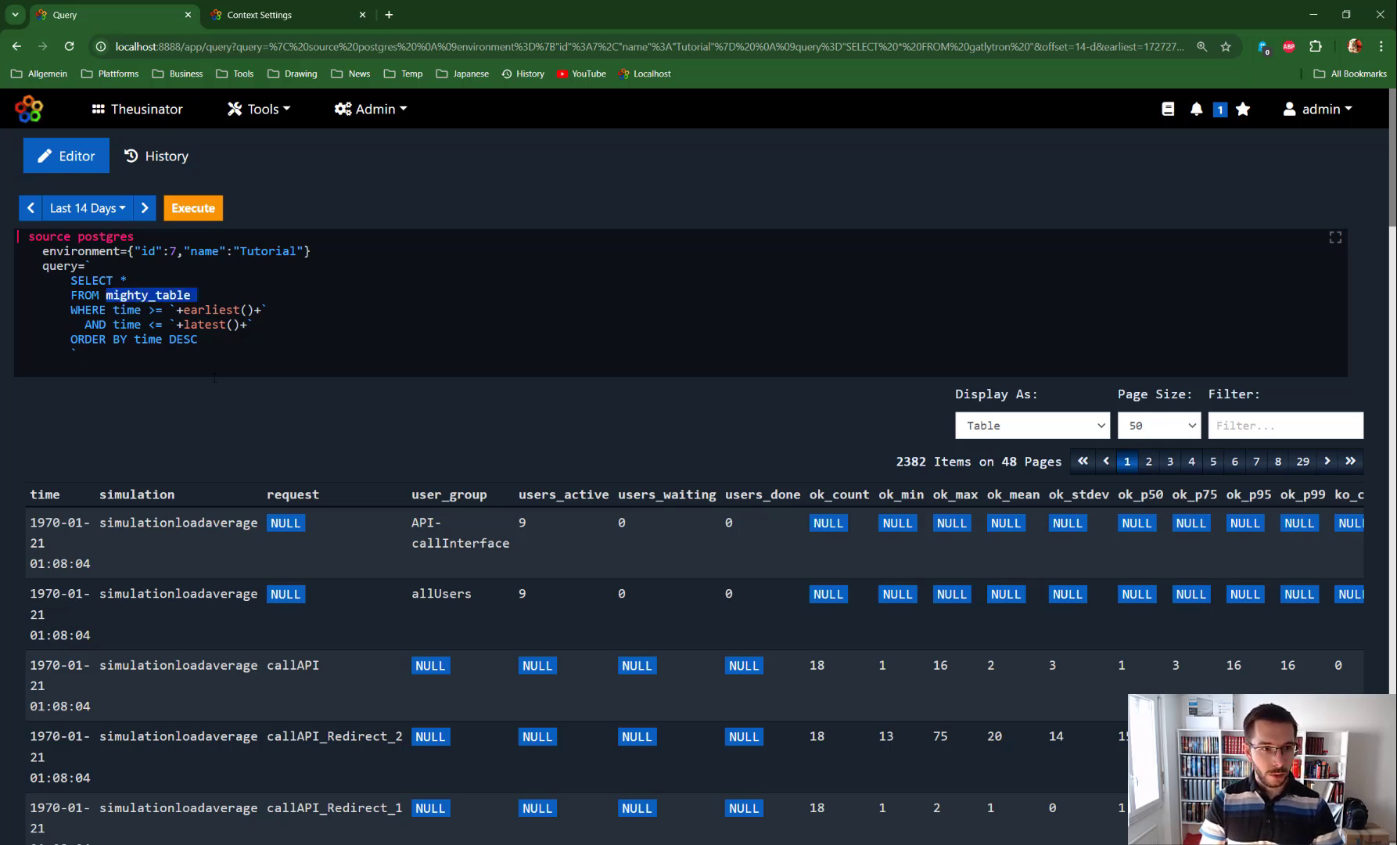
type("ga")
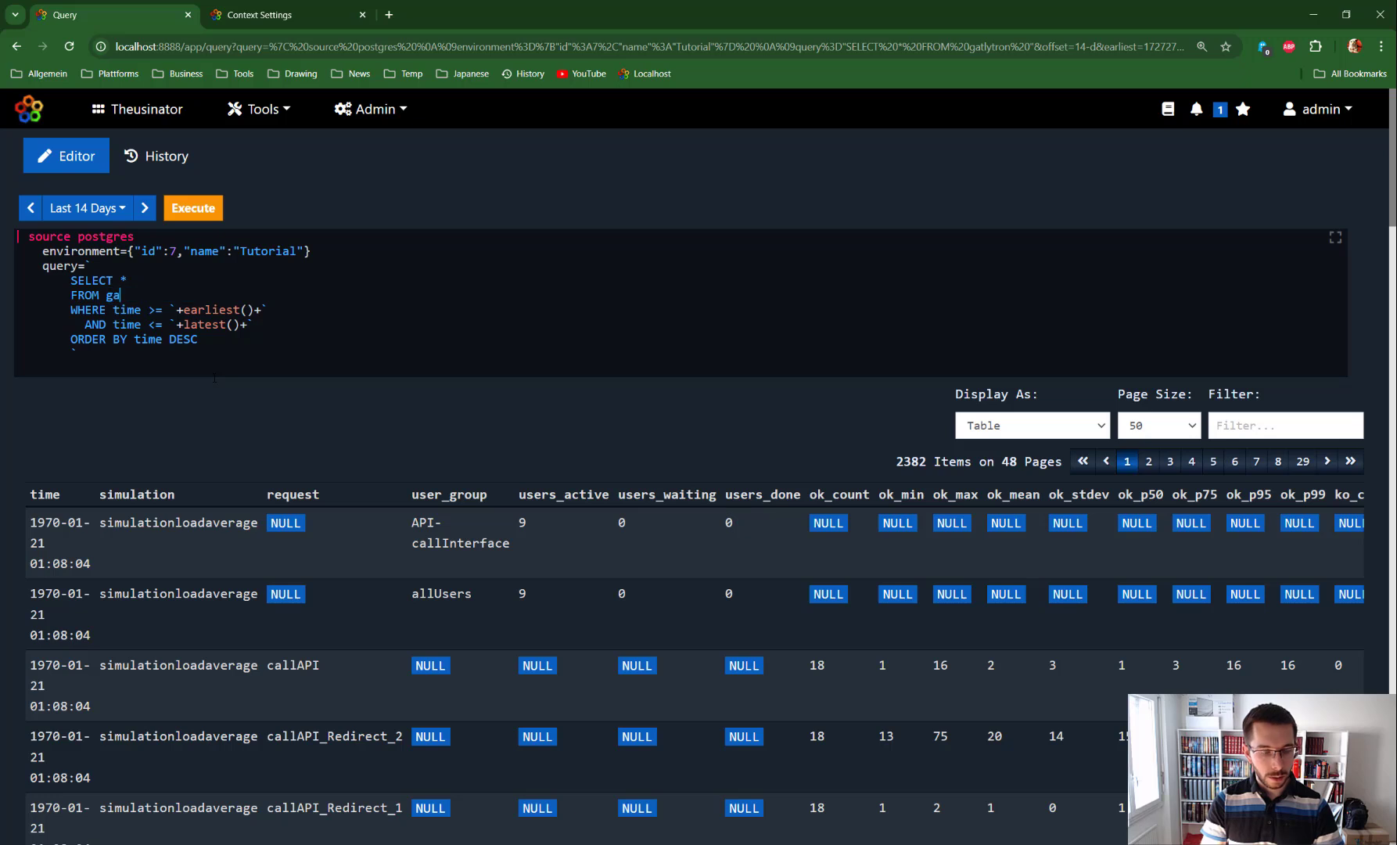
type("trlytron")
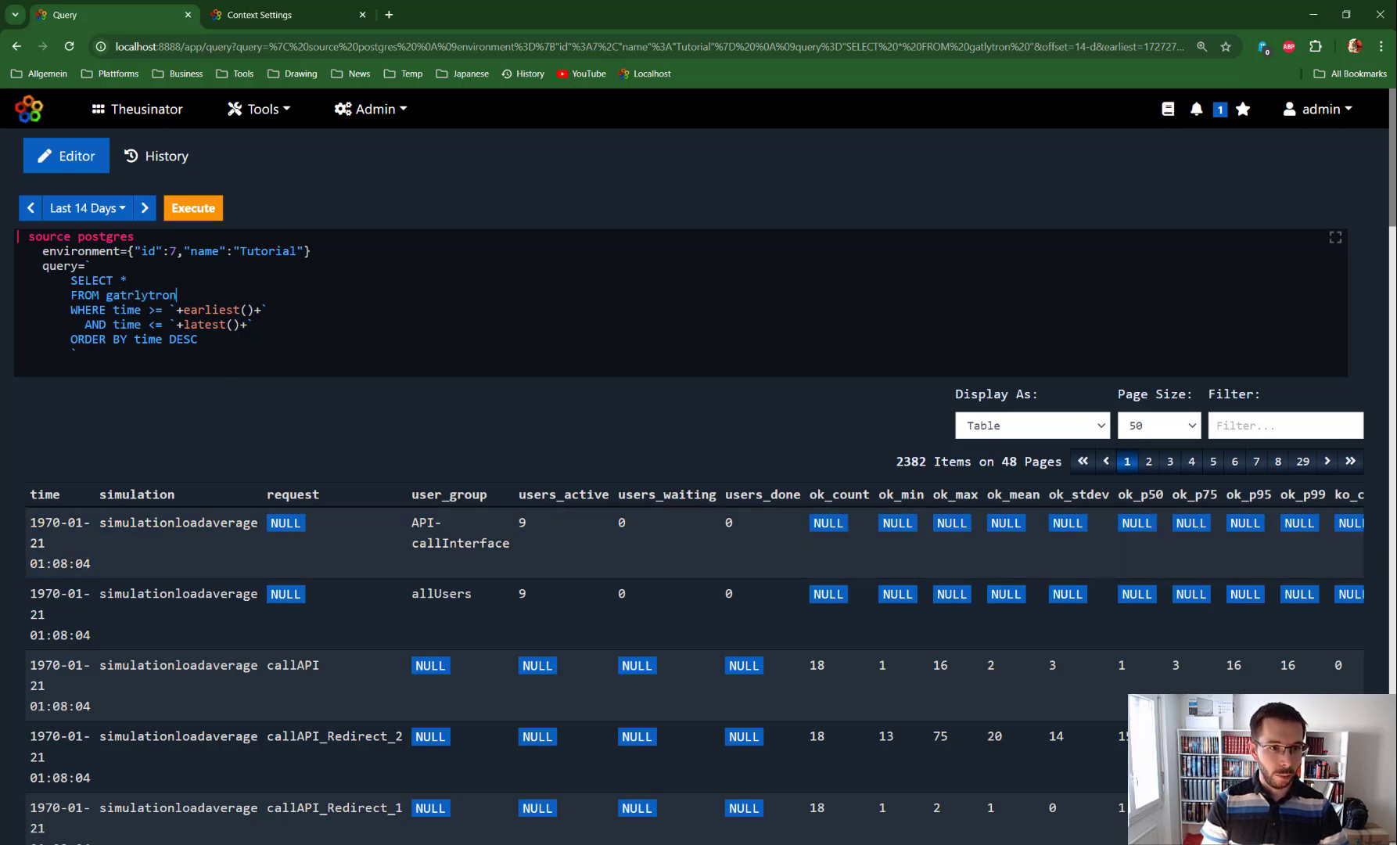
double_click(127, 310)
double_click(127, 324)
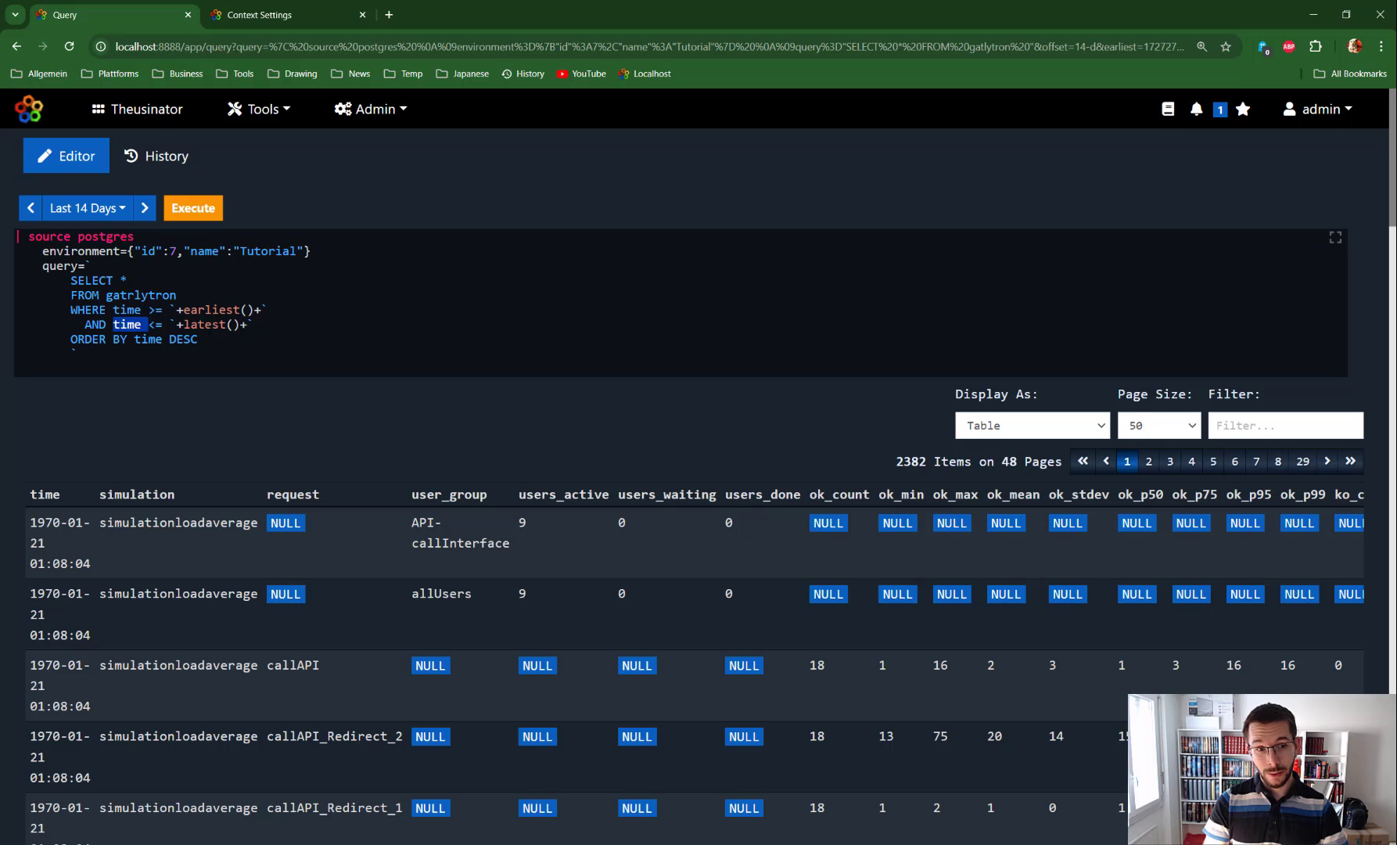
left_click(198, 339)
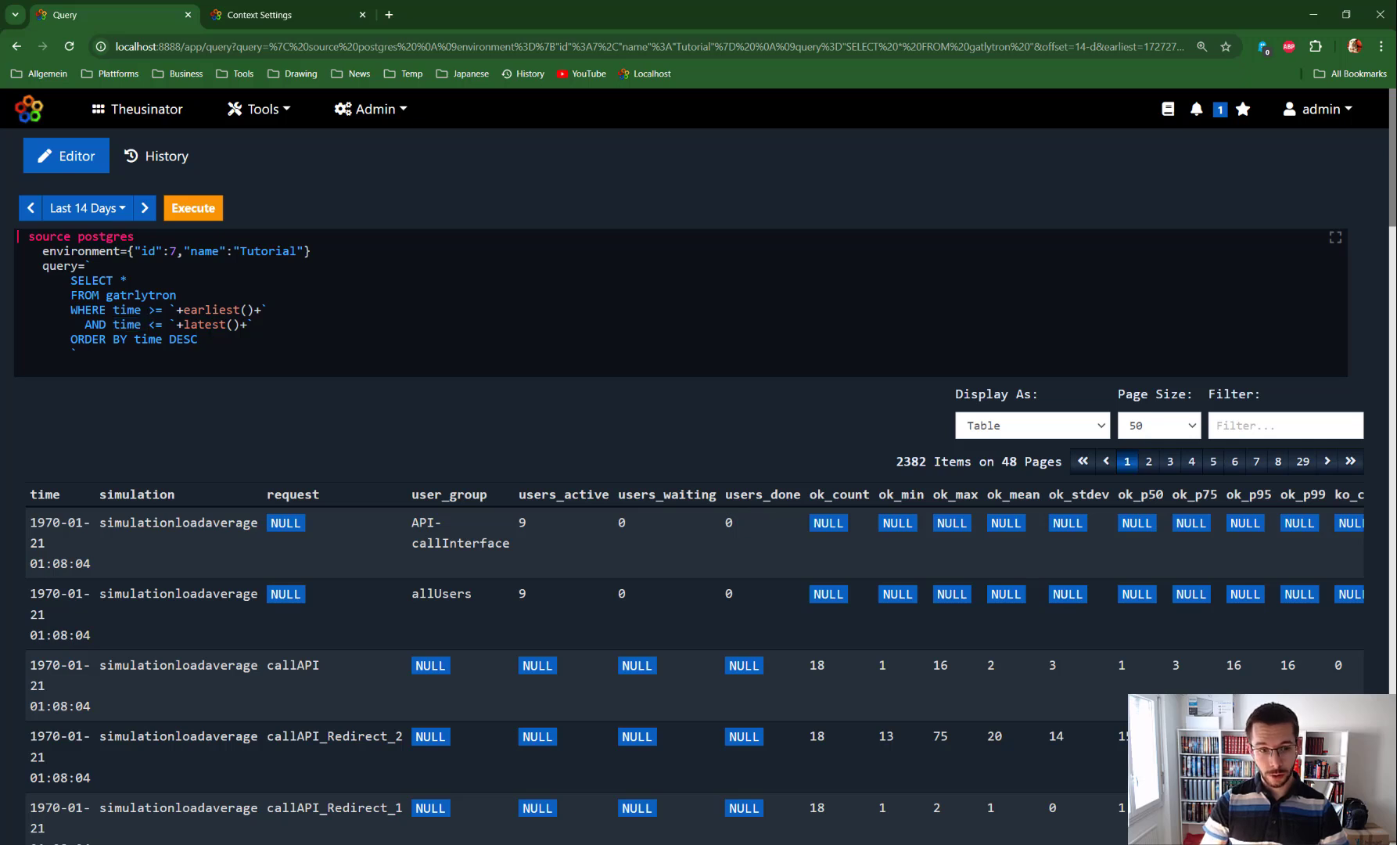
key("ctrl+Return")
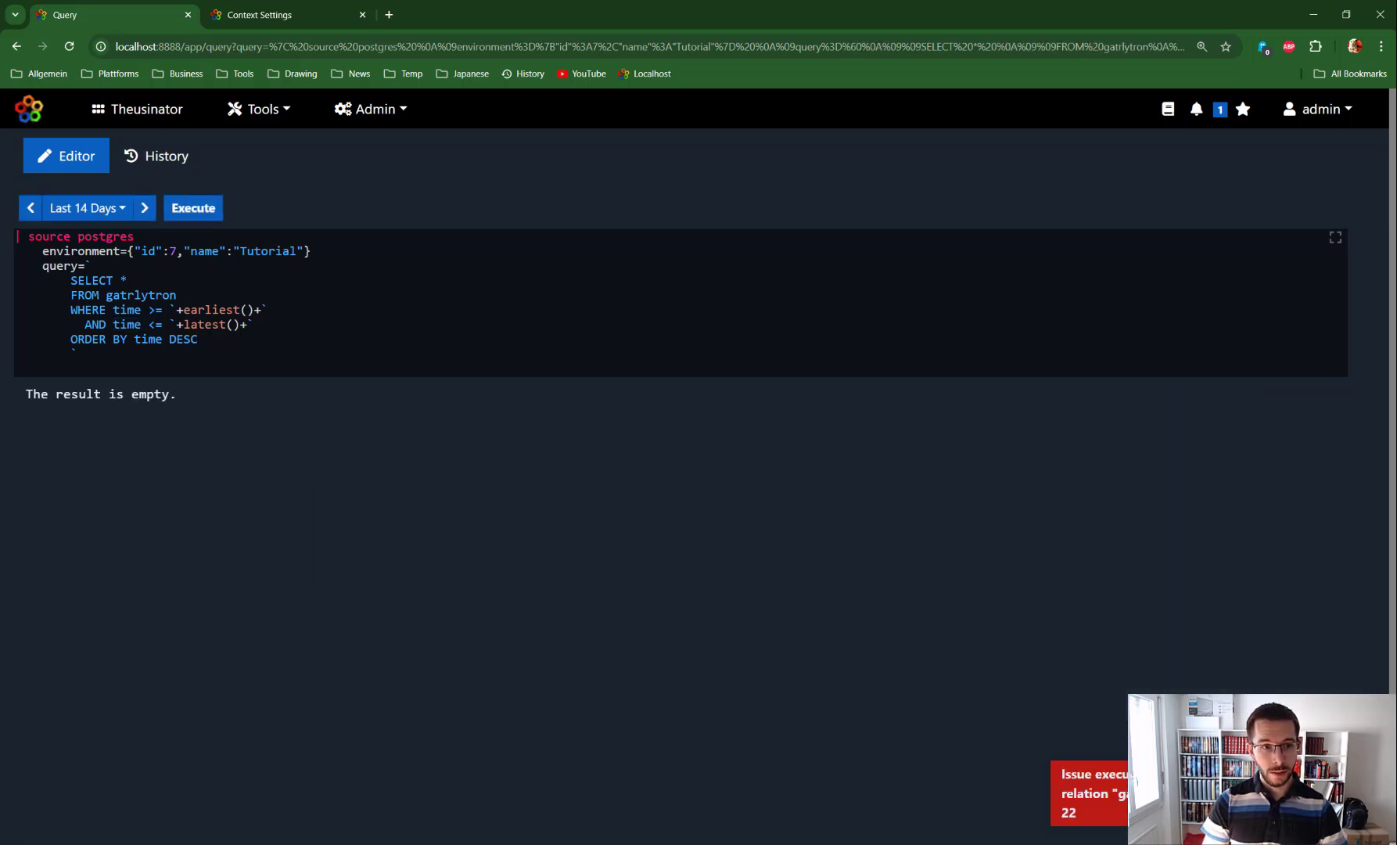
Step: Change the lower time bound to (earliest() / 1000) so it is converted to seconds
left_click_drag(142, 310, 114, 310)
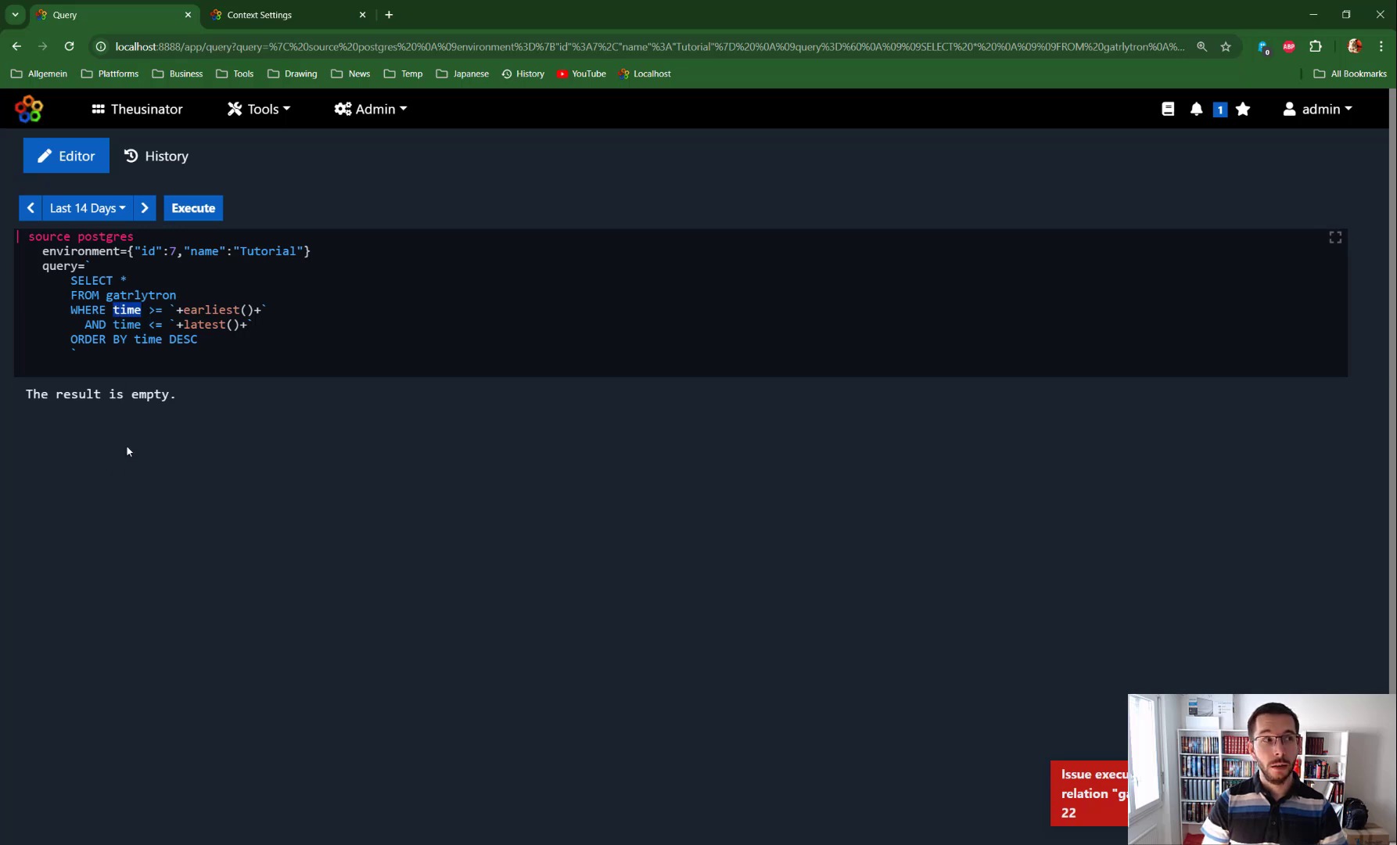
left_click(255, 310)
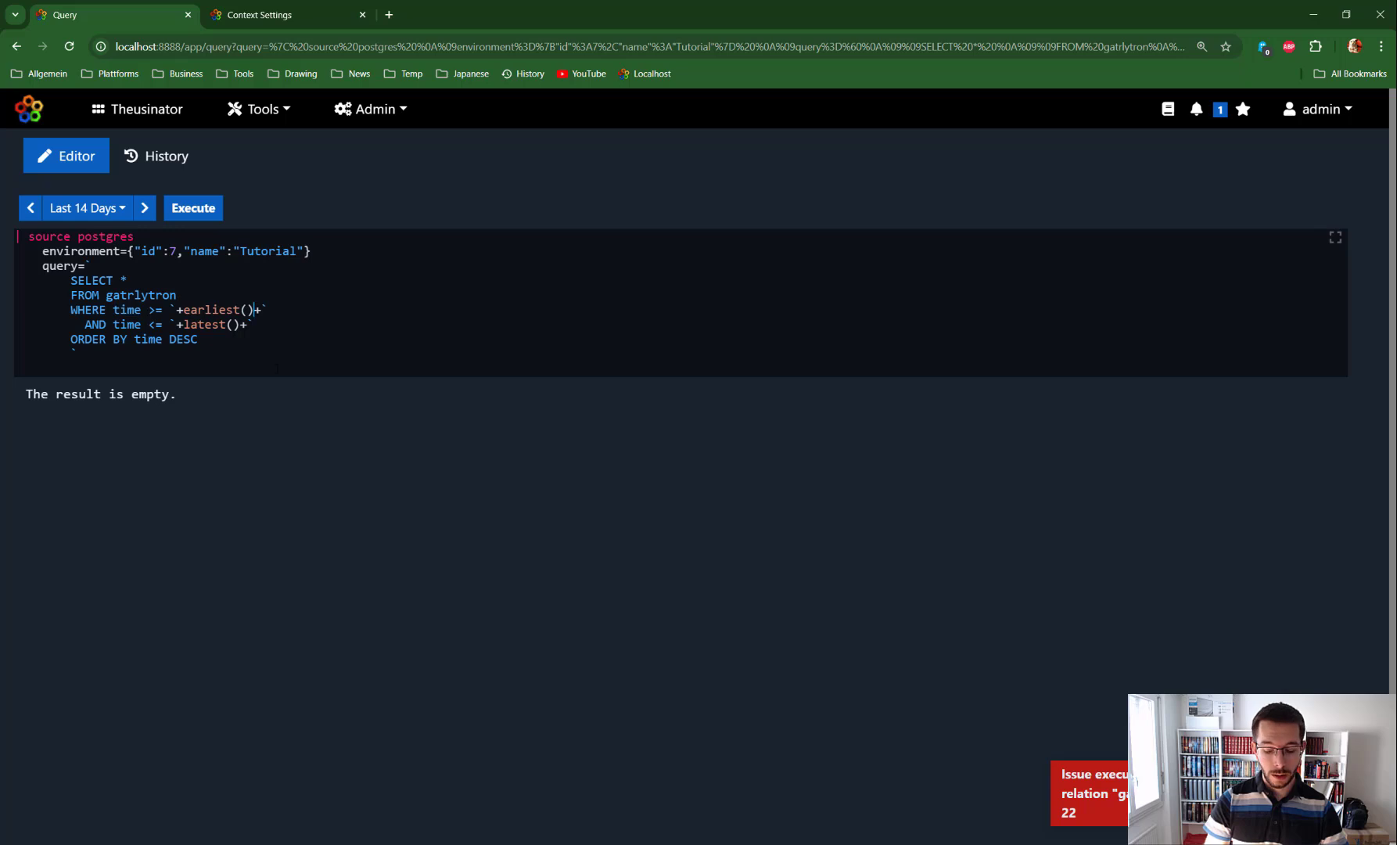
type("/ 1")
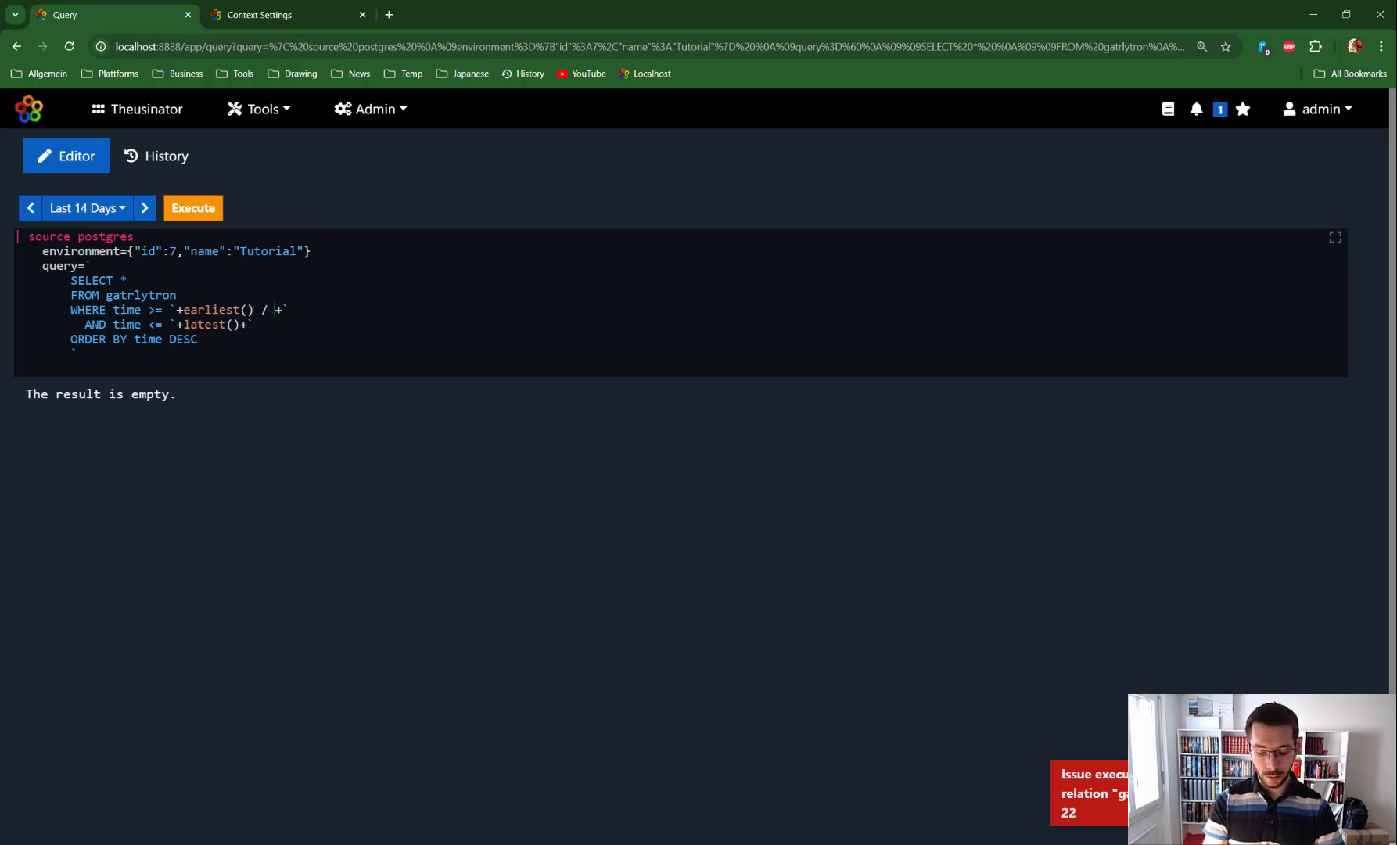
type("000")
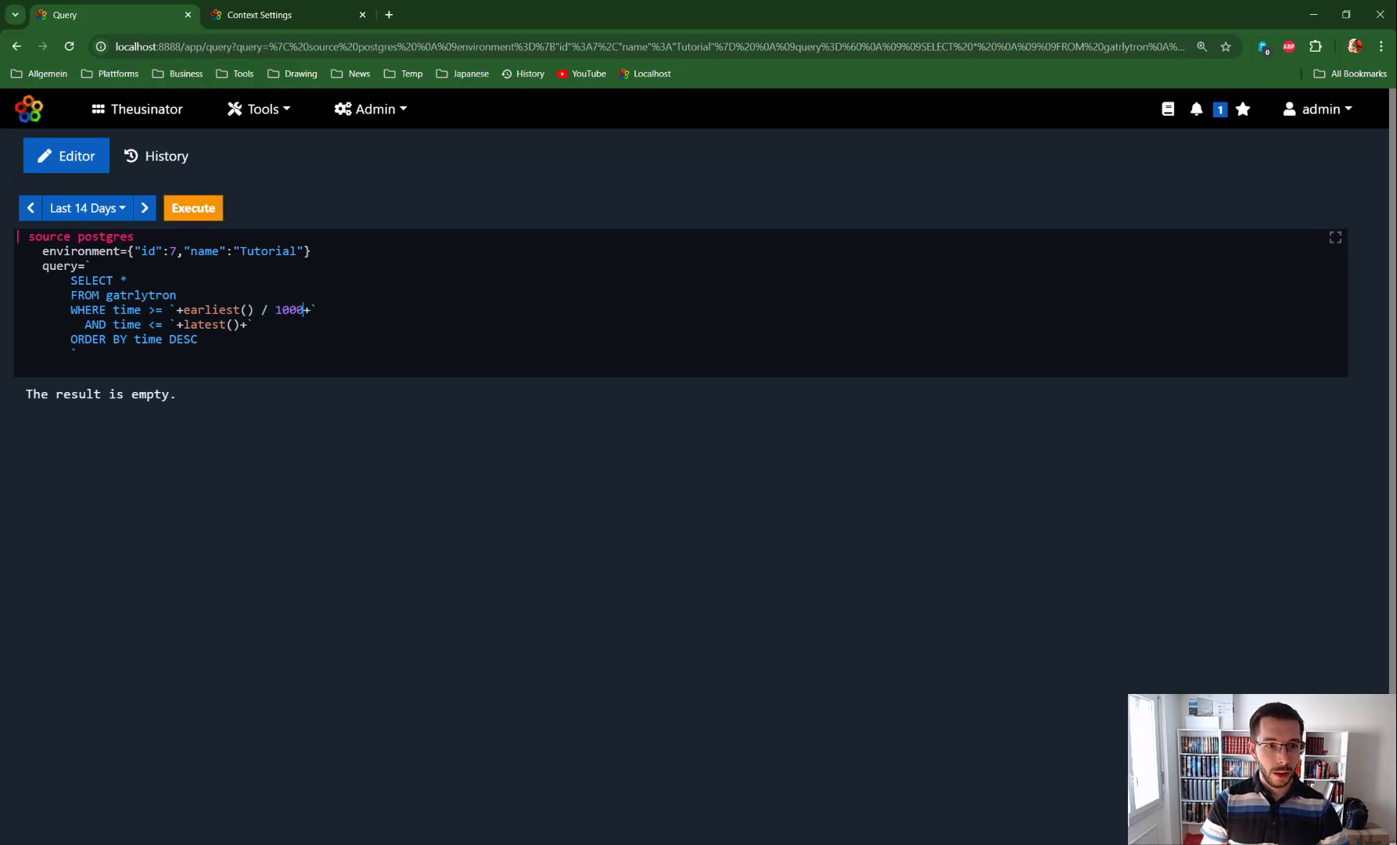
double_click(212, 309)
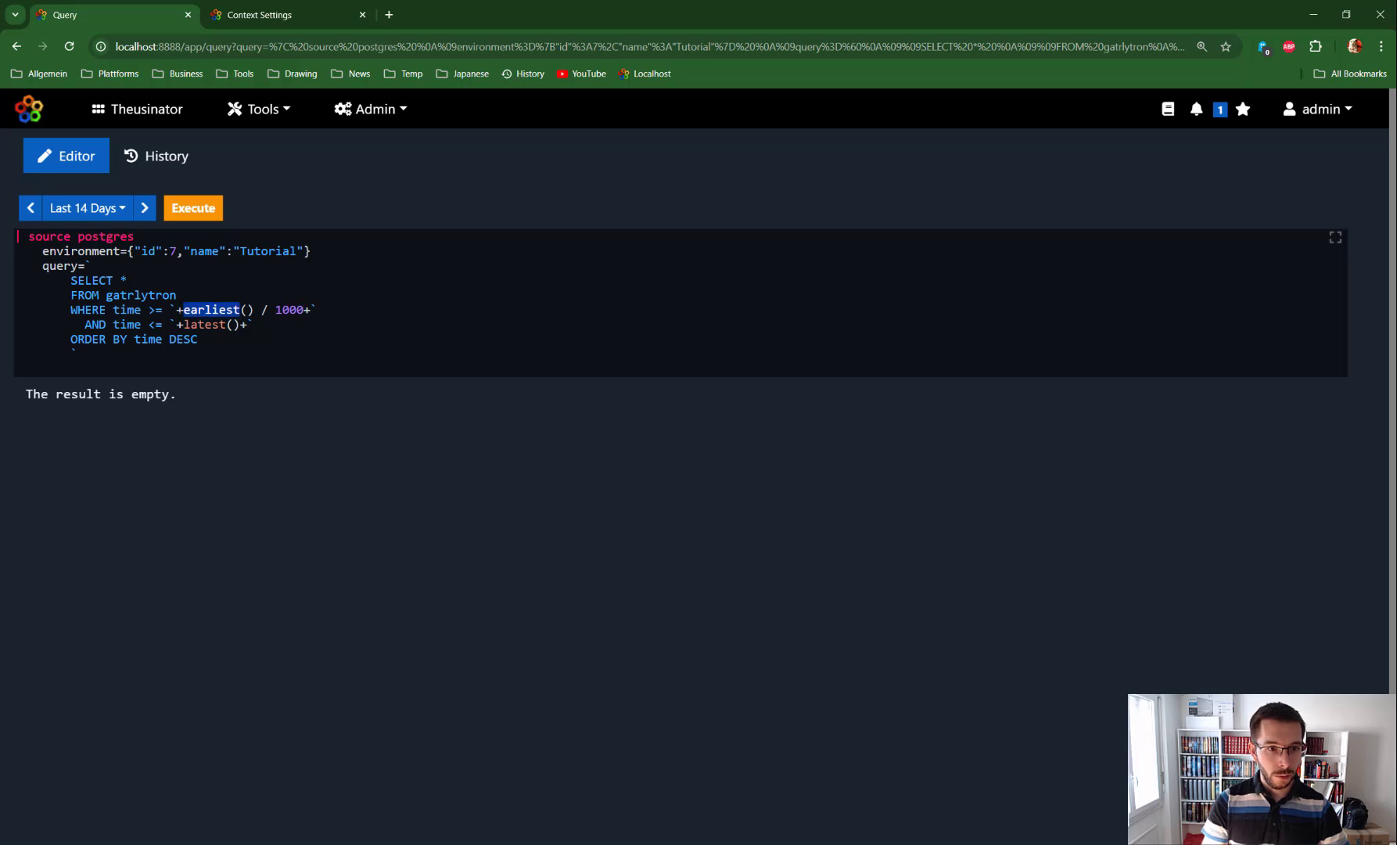
left_click(183, 309)
type("(")
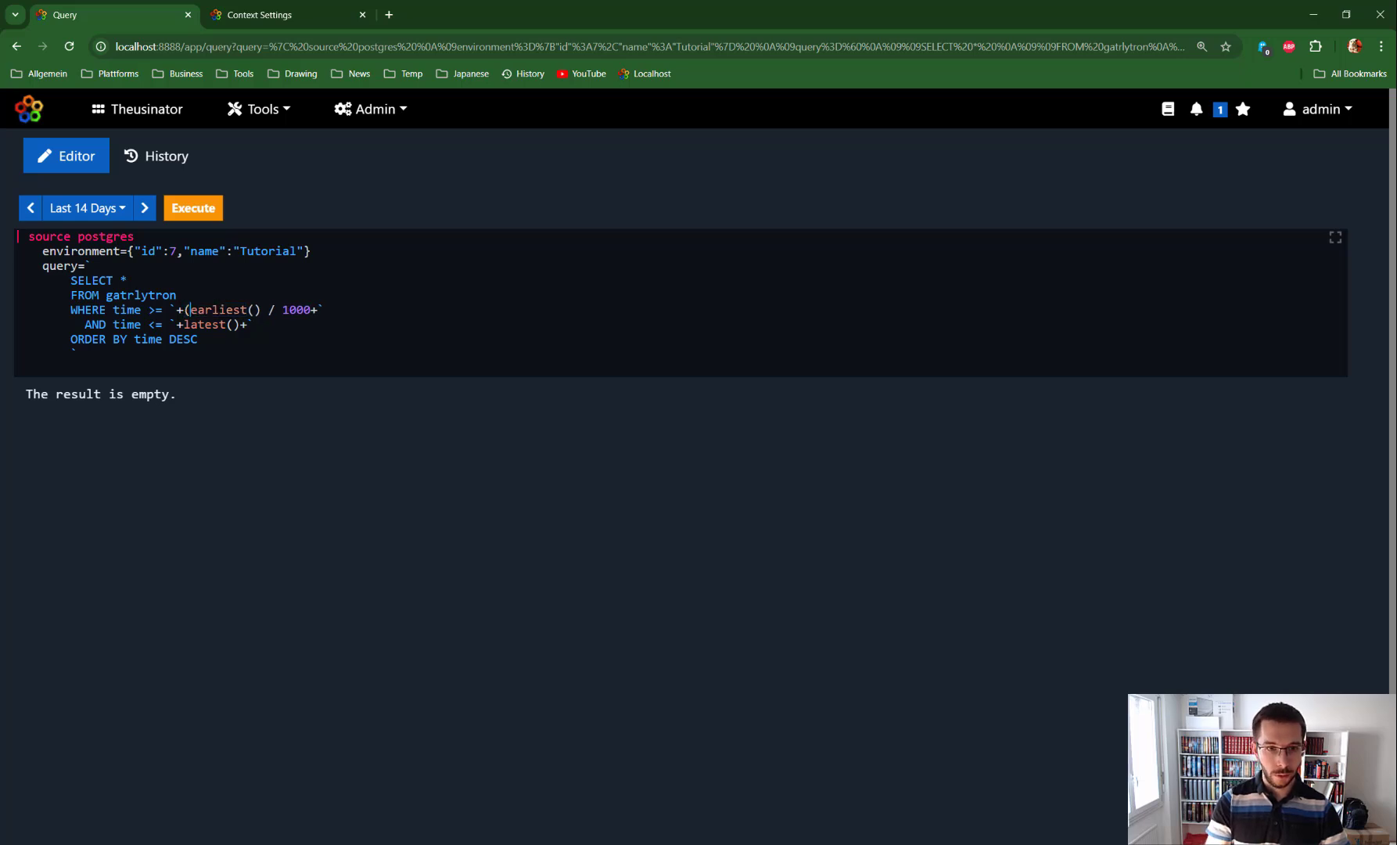
type(")")
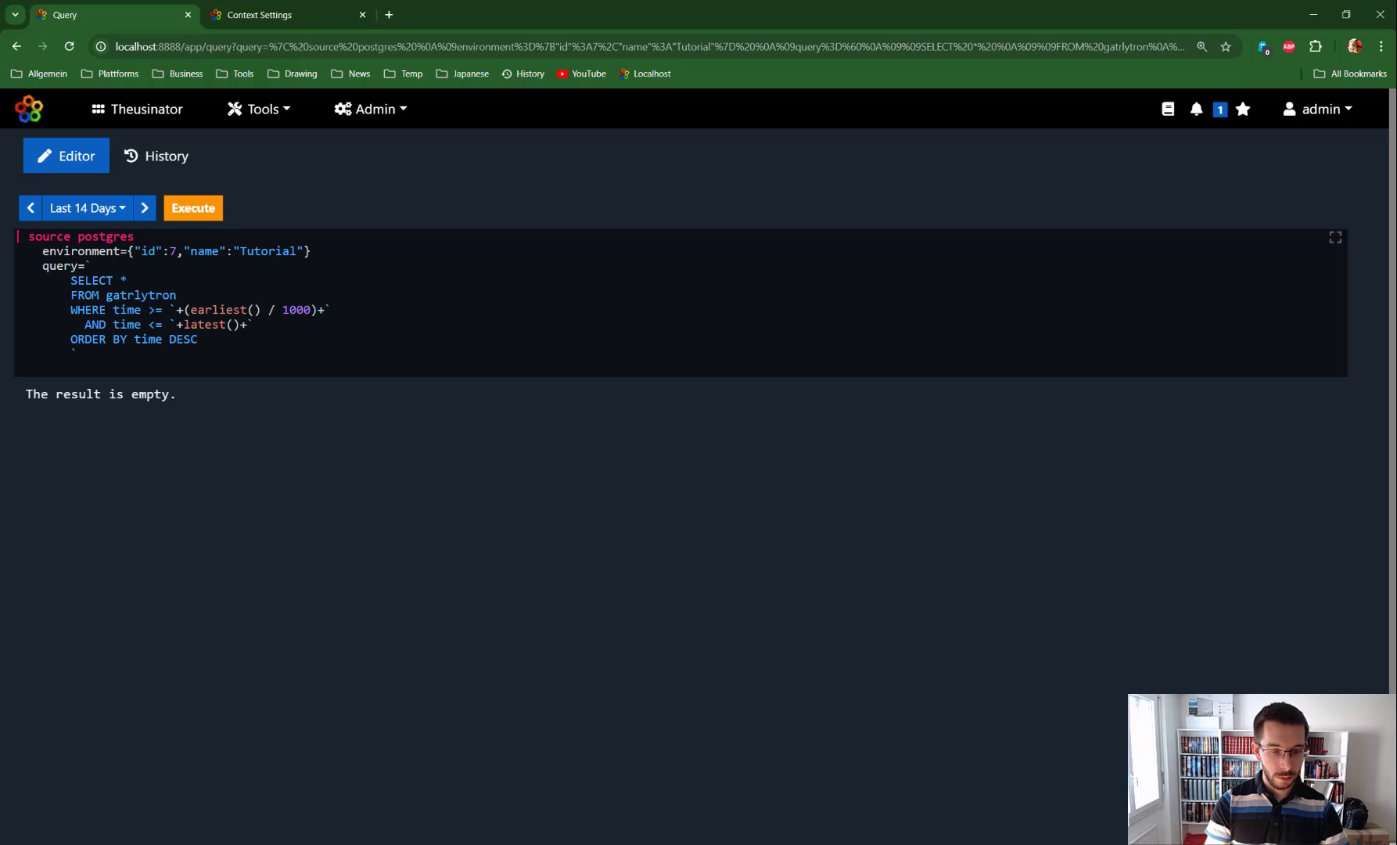
Step: Change the upper time bound to (latest() / 1000) and run the query
left_click(184, 324)
type("(")
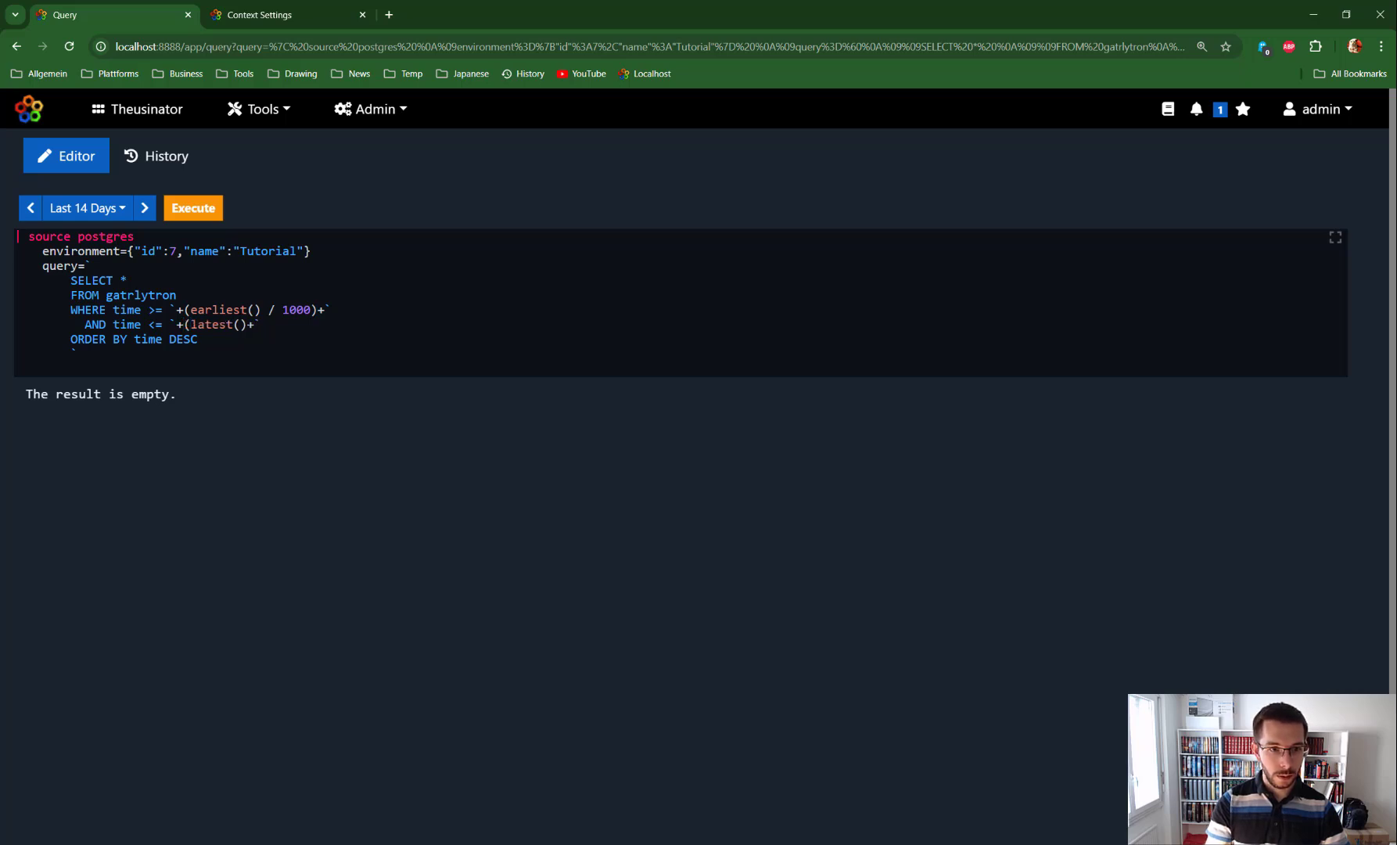
type(")")
key("Left")
type("/")
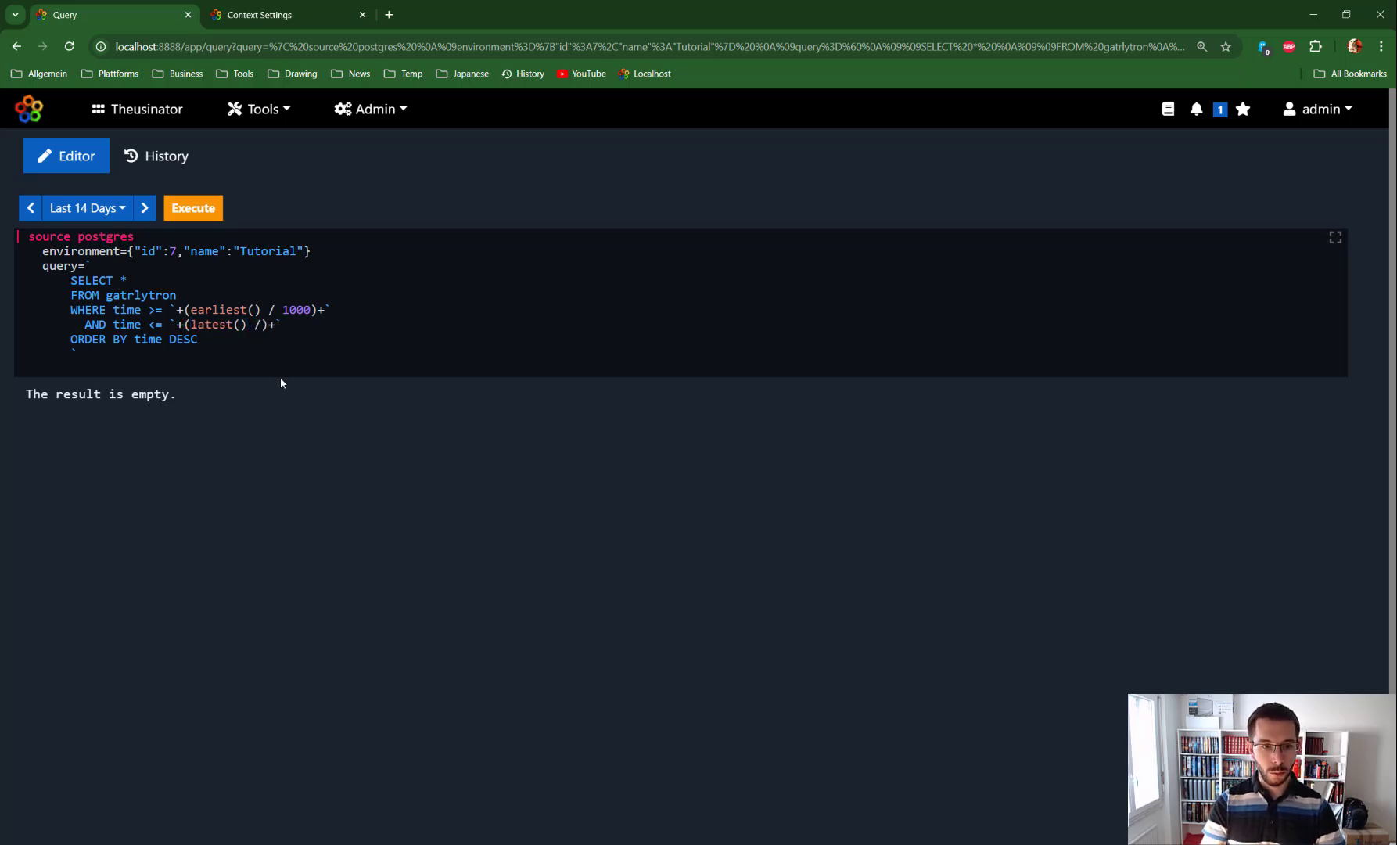
type(" 1000")
key("ctrl+Return")
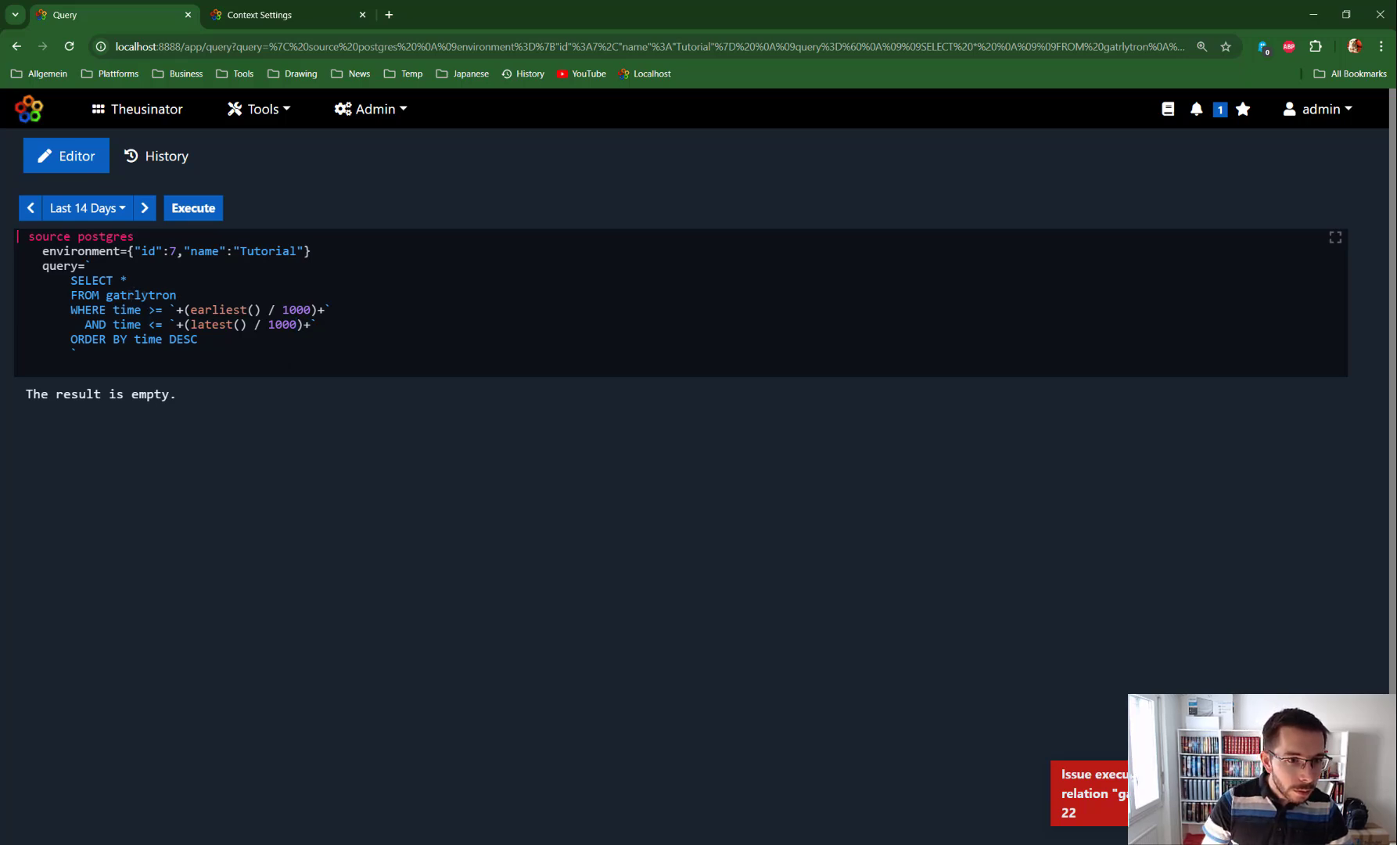
Step: Correct the table name to gatlytron and rerun the query
key("BackSpace")
key("ctrl+Return")
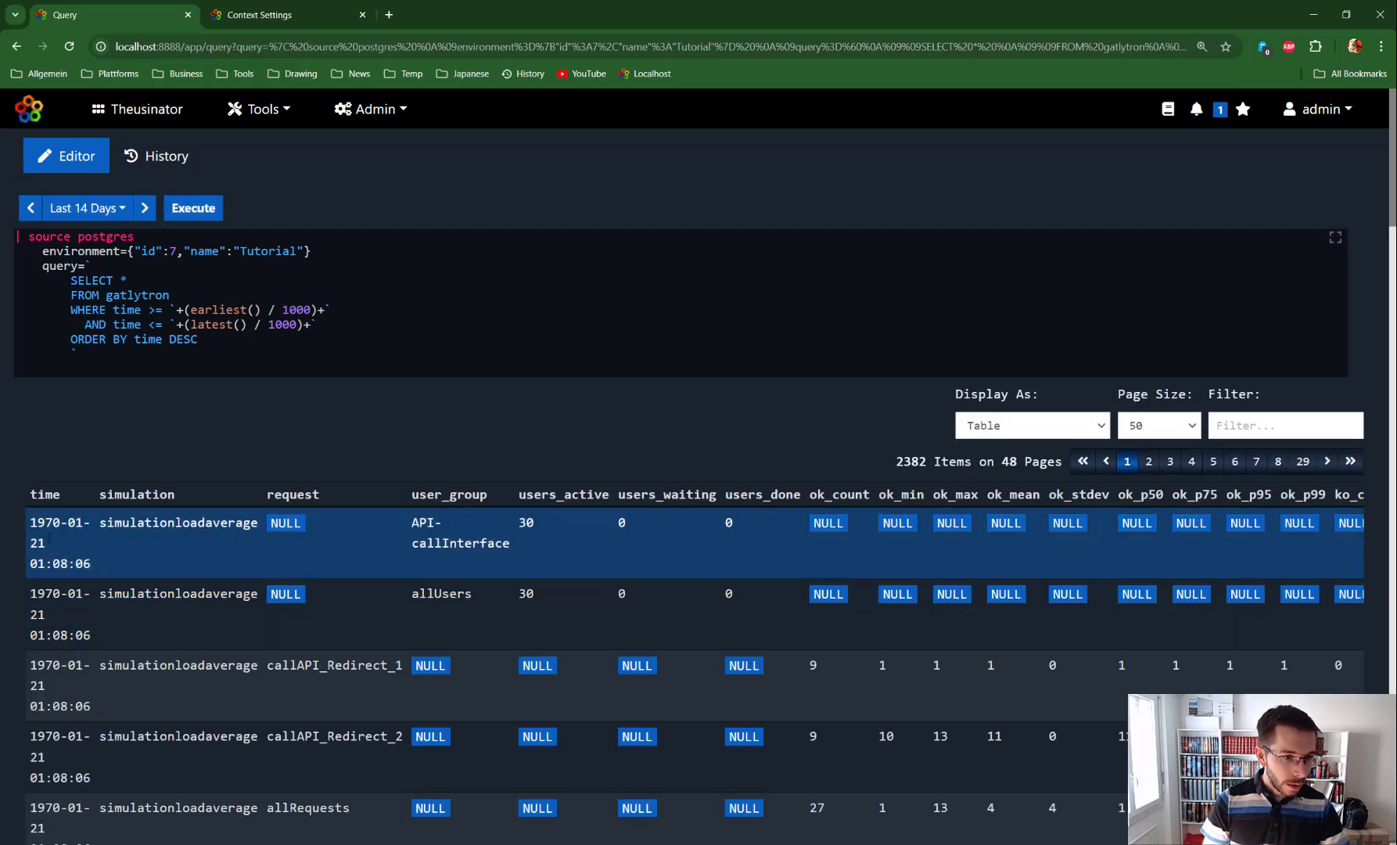
Step: Switch the time range to Last 30 Minutes and compare the returned item count
double_click(898, 462)
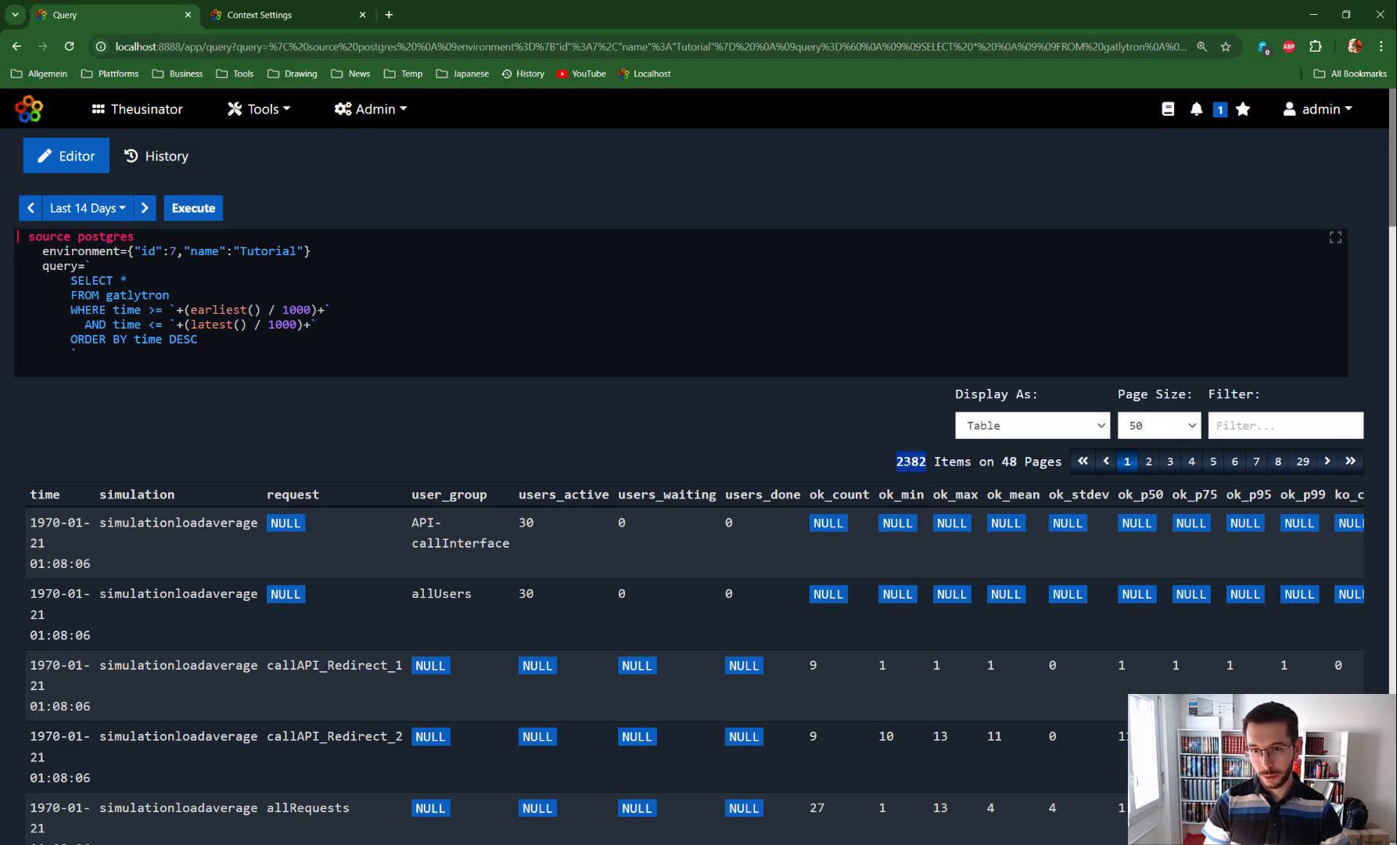
left_click(118, 208)
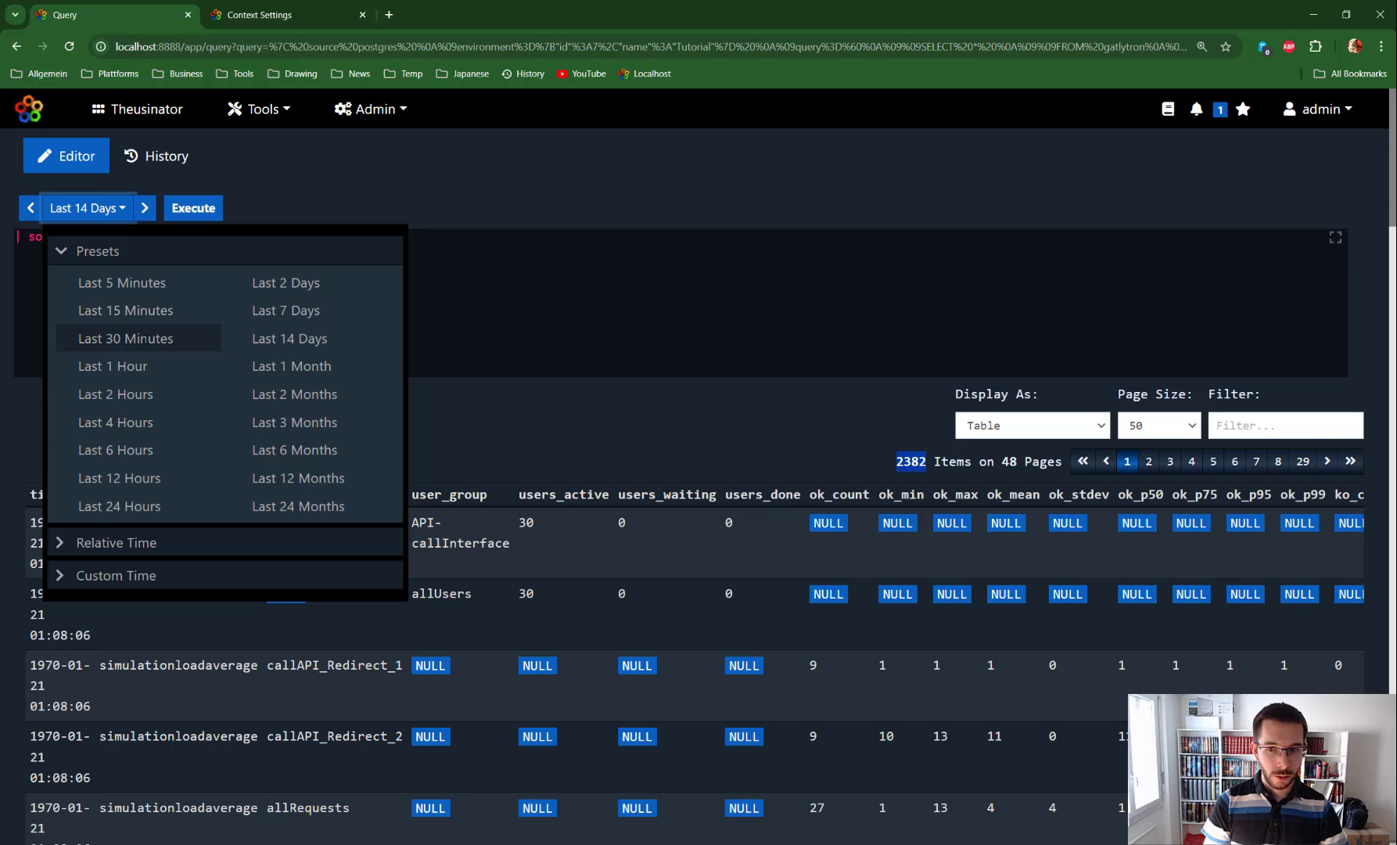
left_click(125, 338)
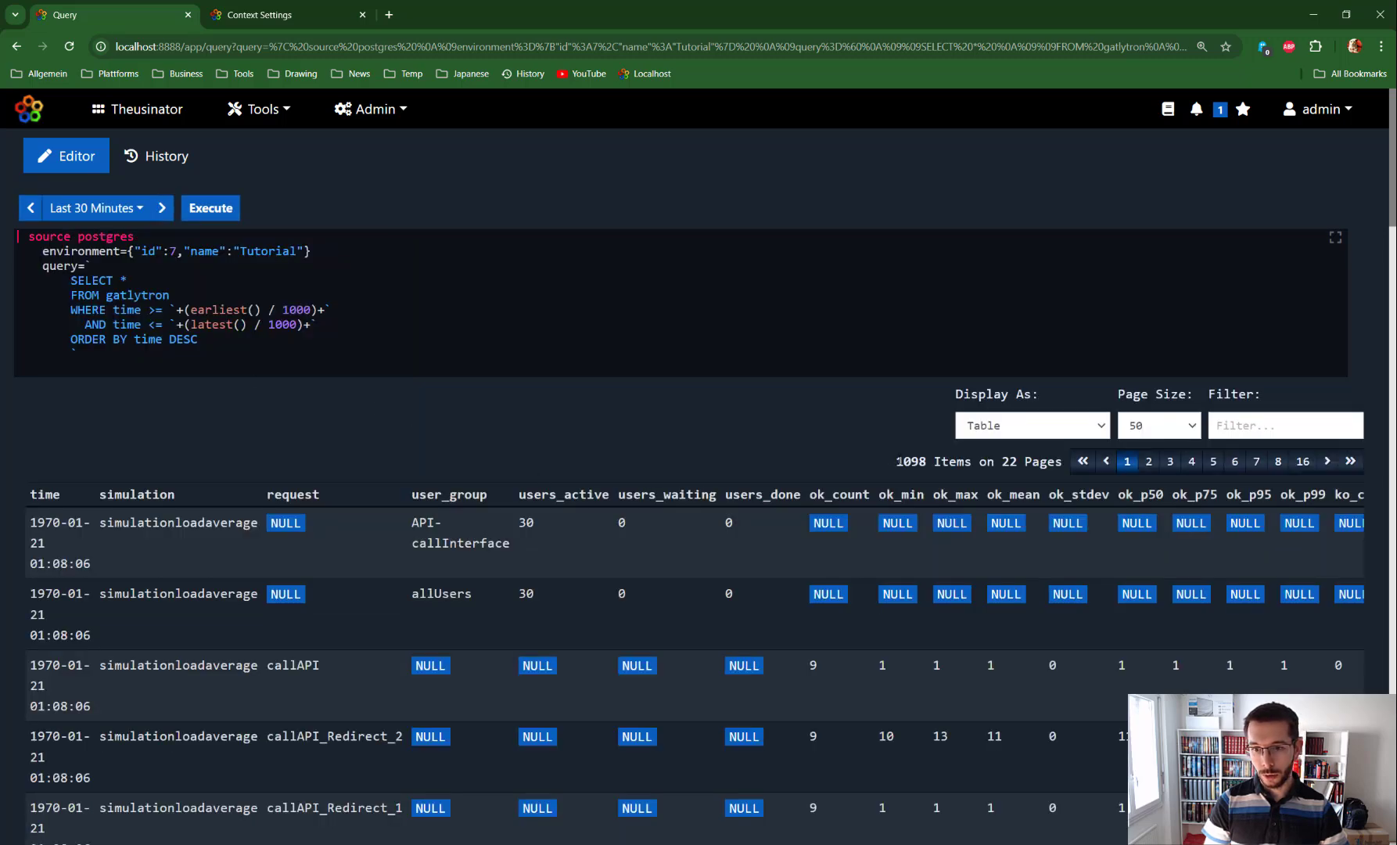
left_click_drag(895, 462, 927, 461)
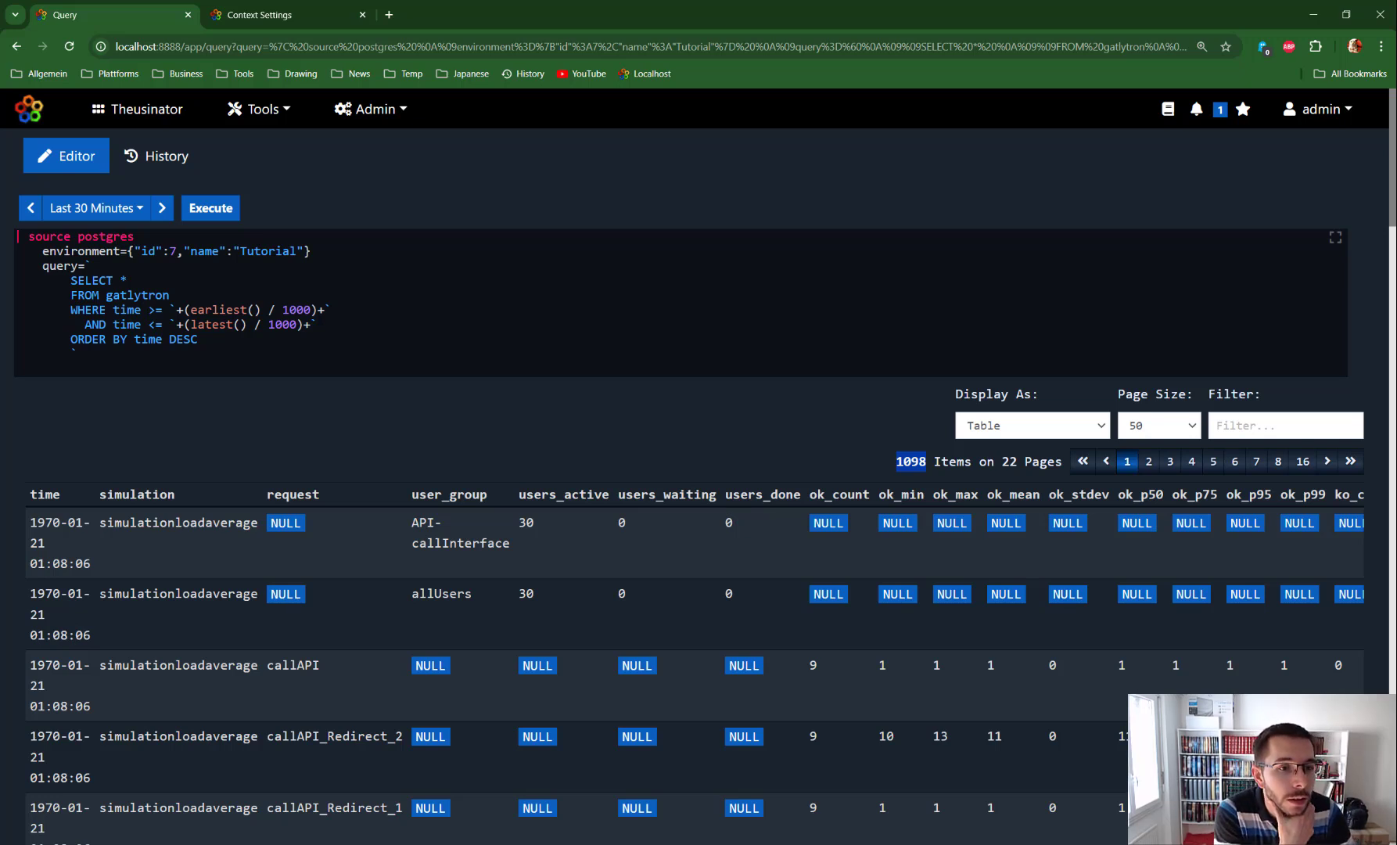
Step: Add a filter line excluding rows where request is null and run the query
left_click(102, 353)
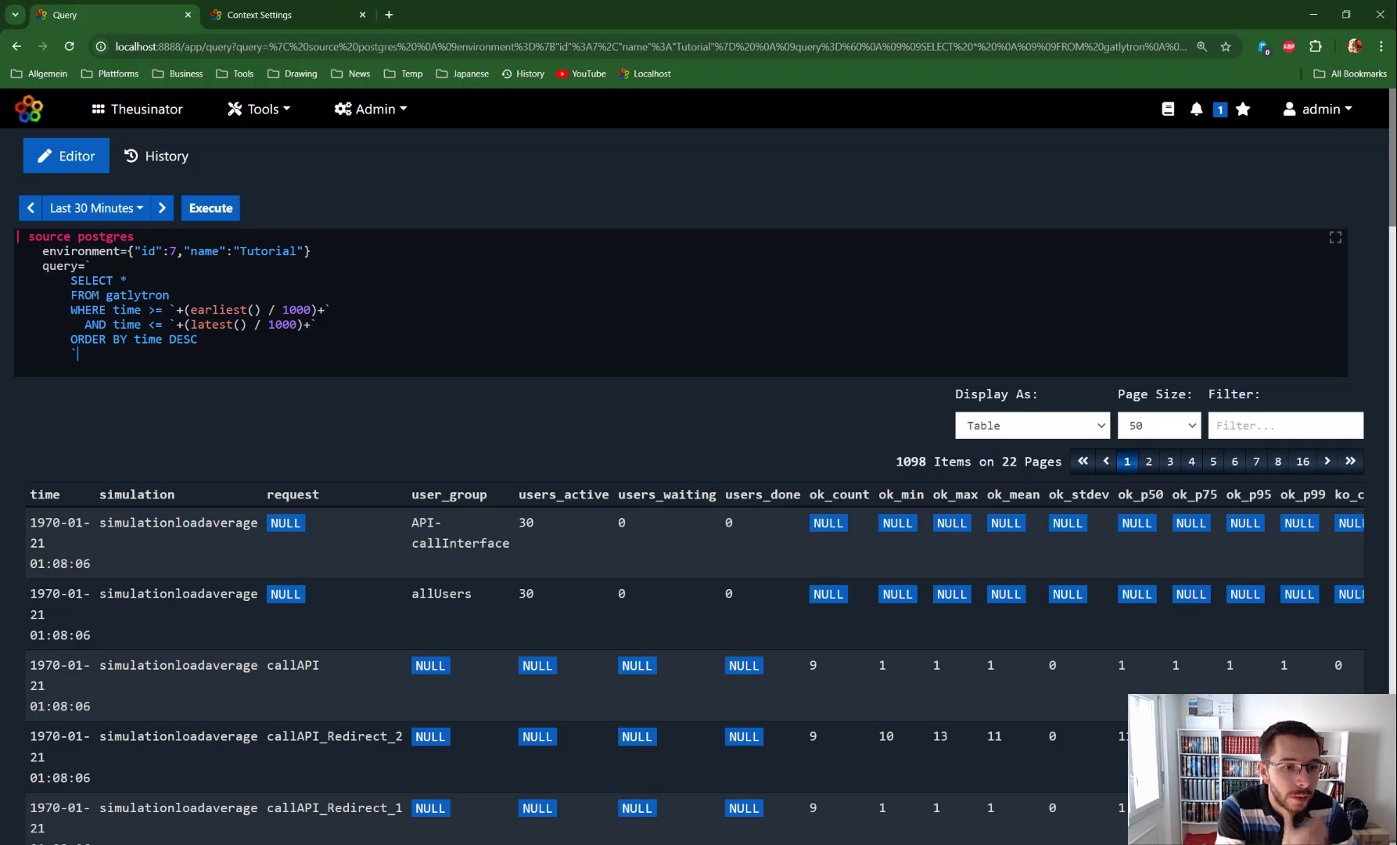
key("Return")
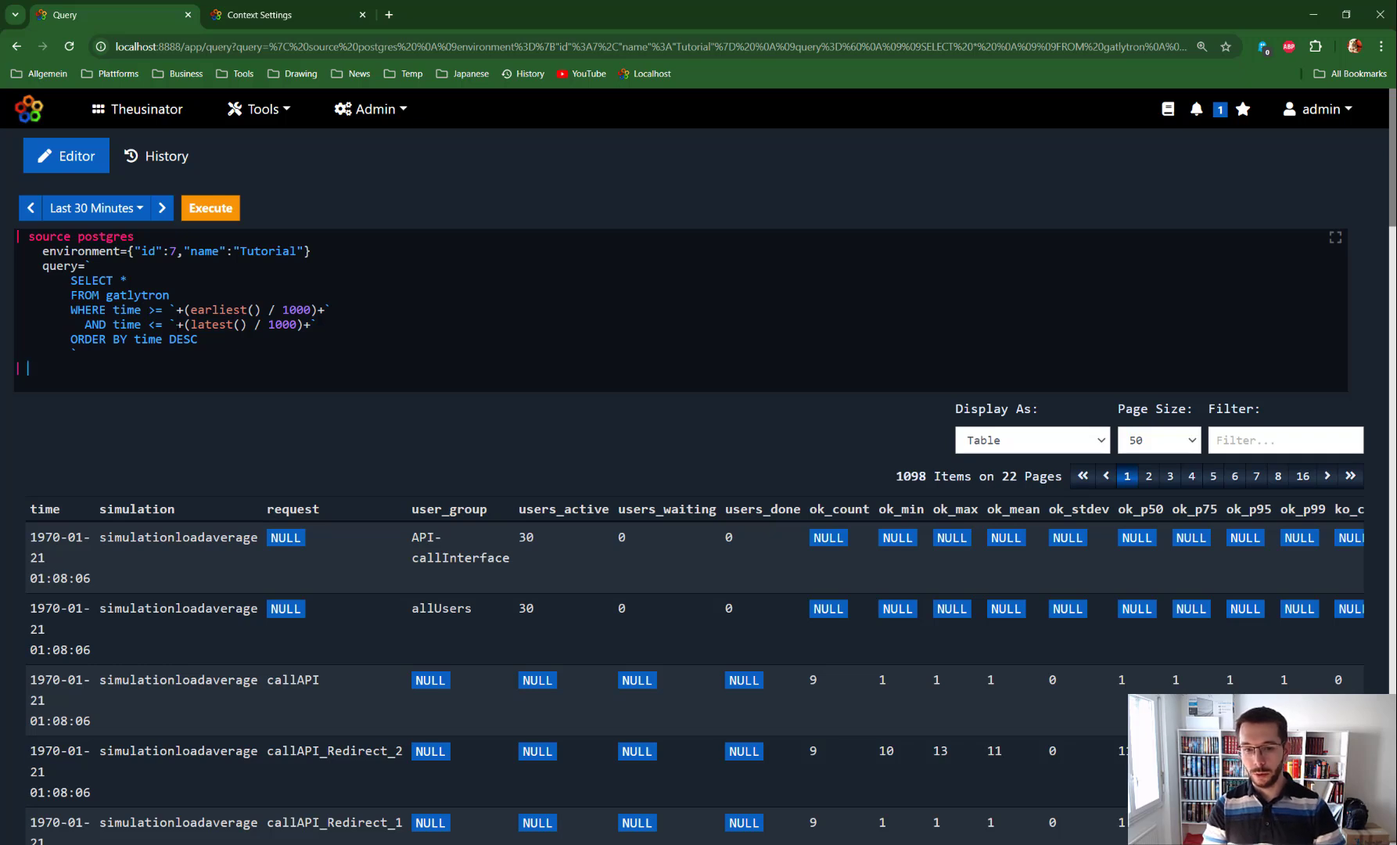
scroll(569, 613, "down", 1)
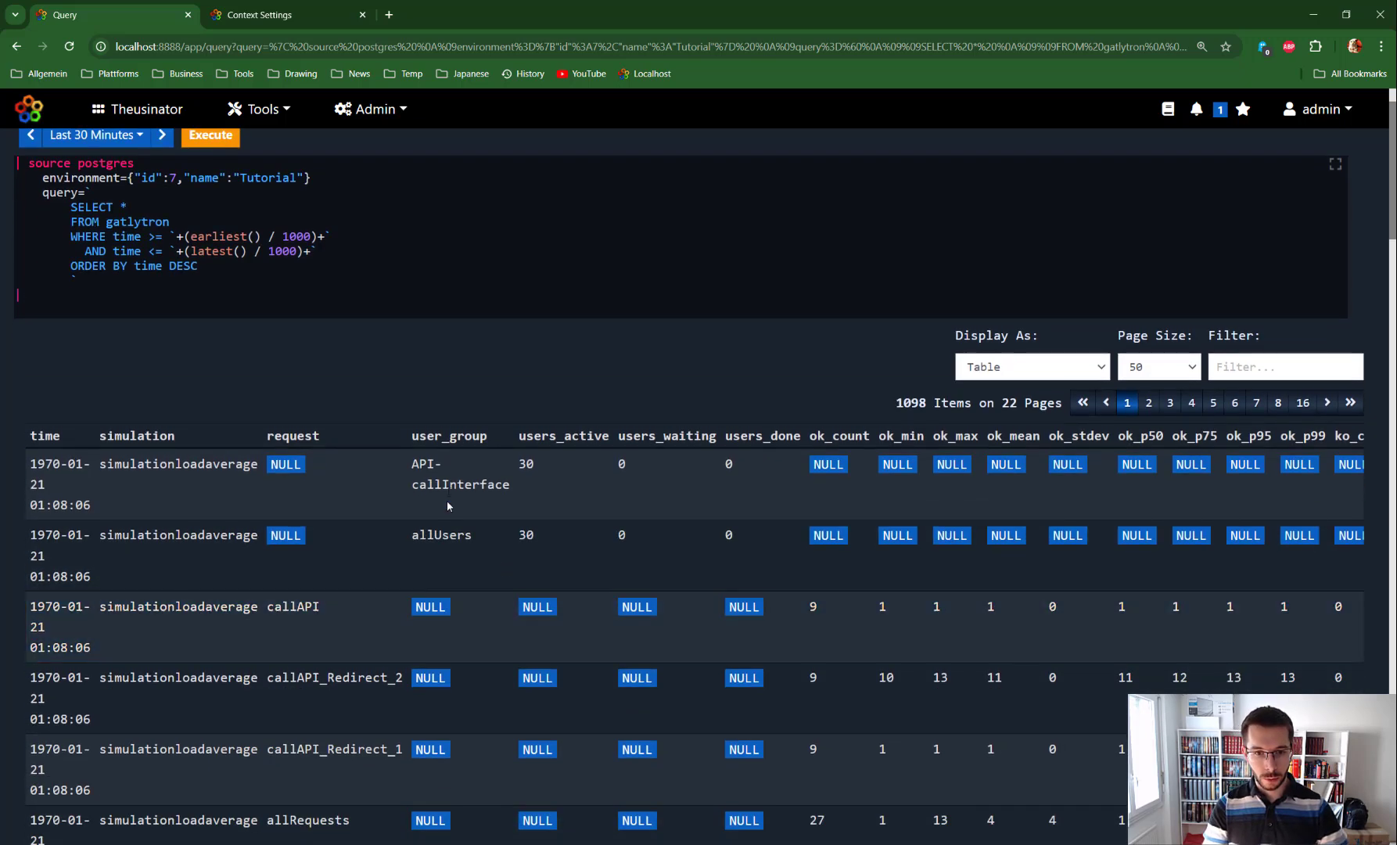
type("filter ")
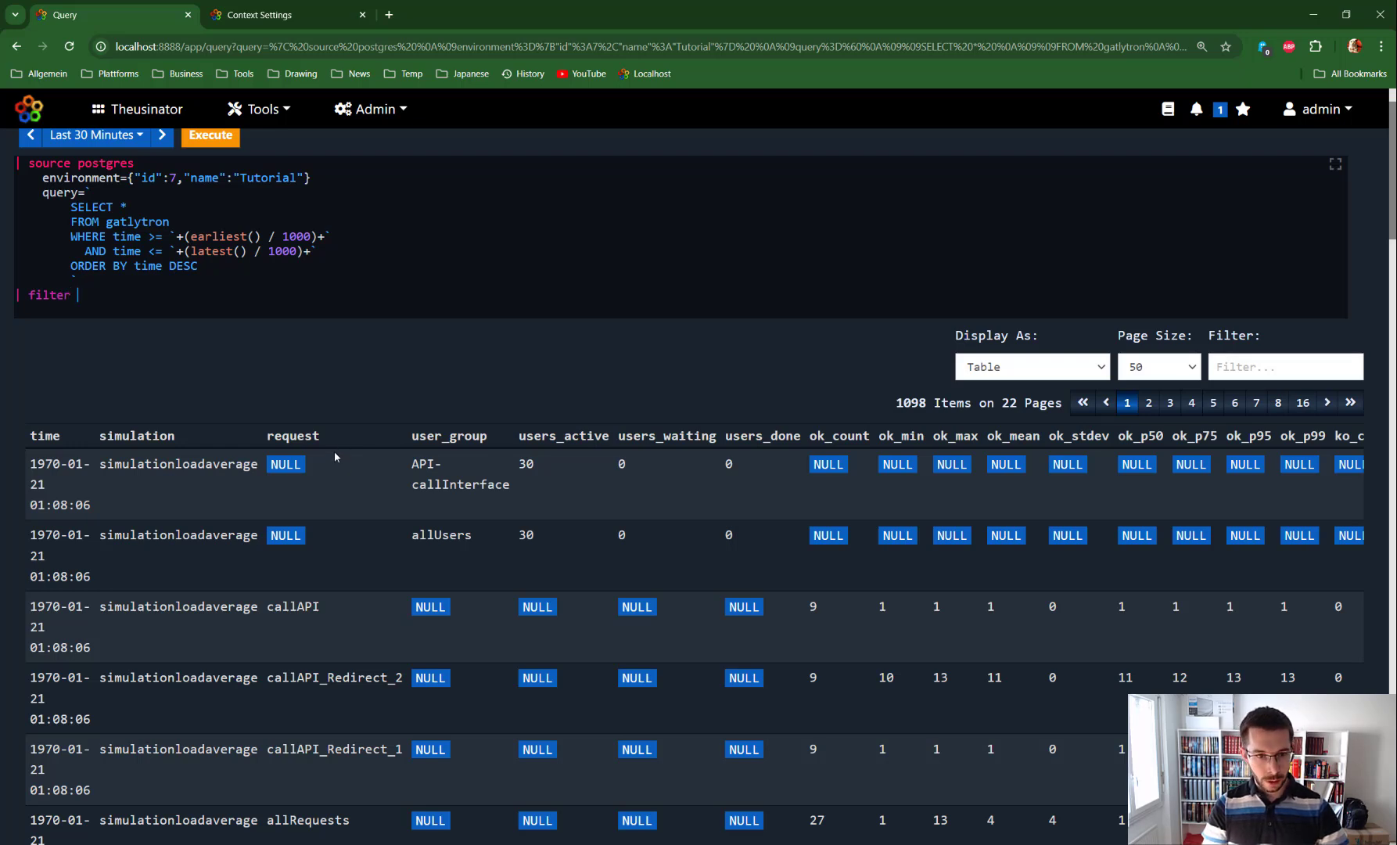
type("request")
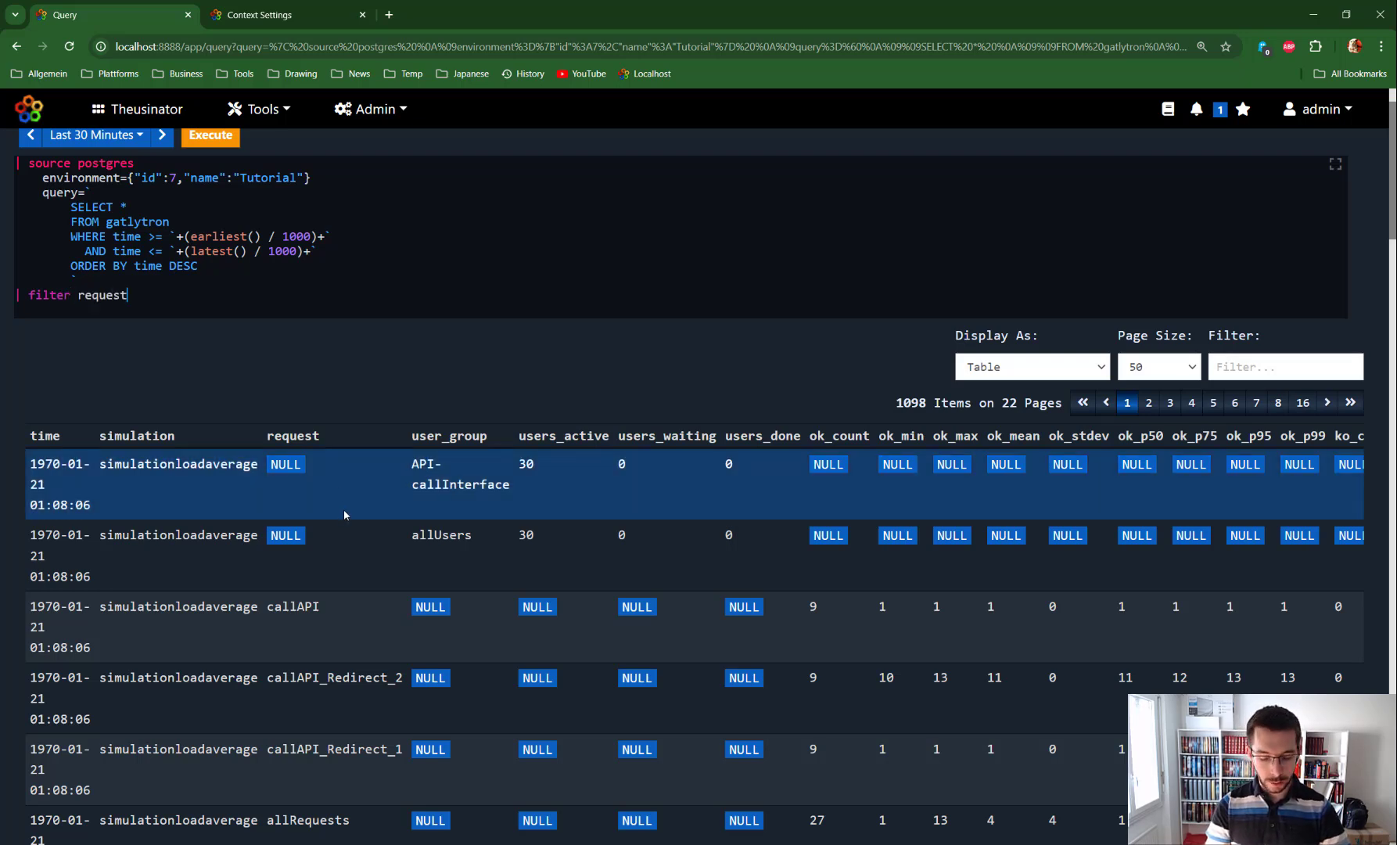
type(" != ")
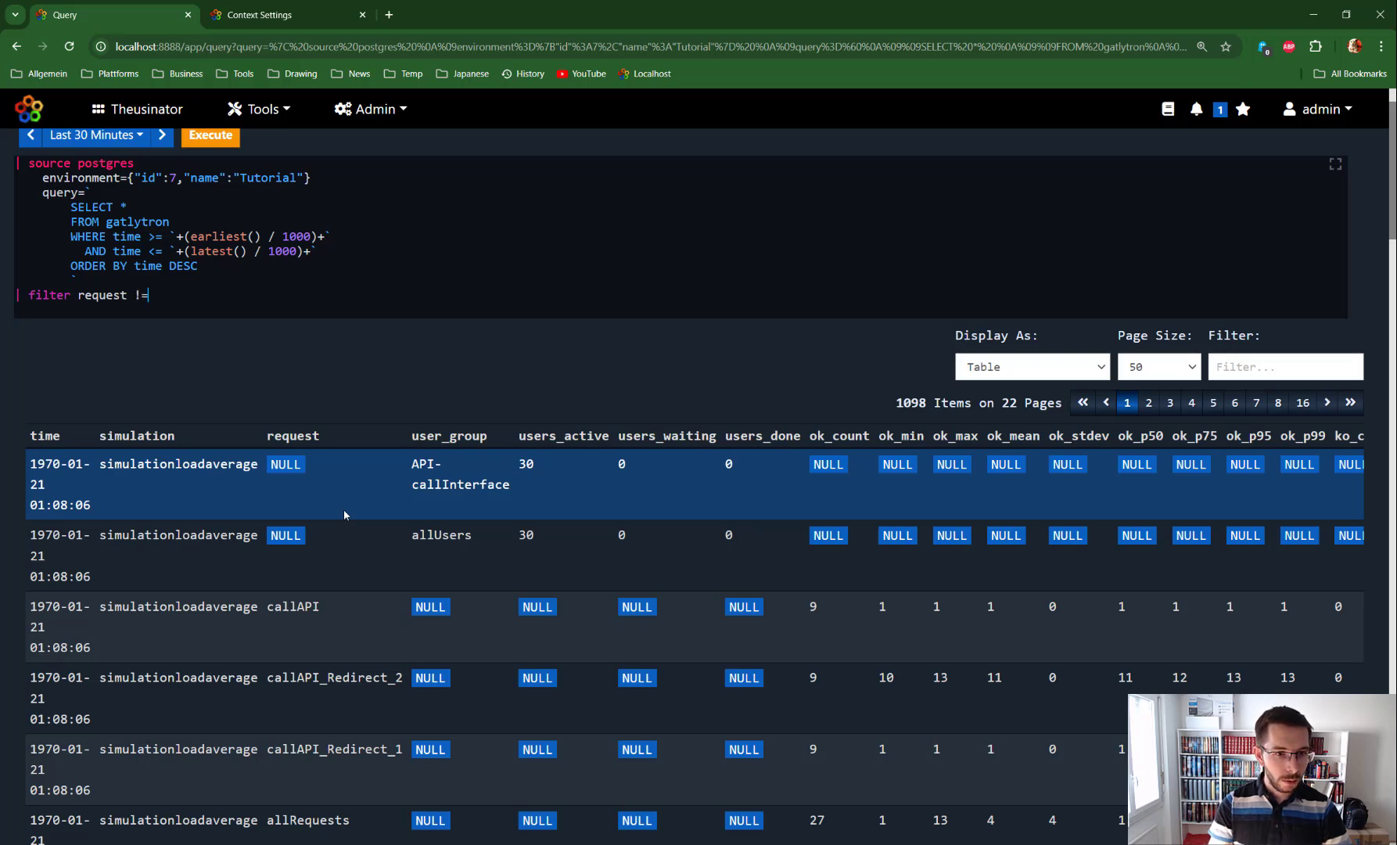
type("nbu")
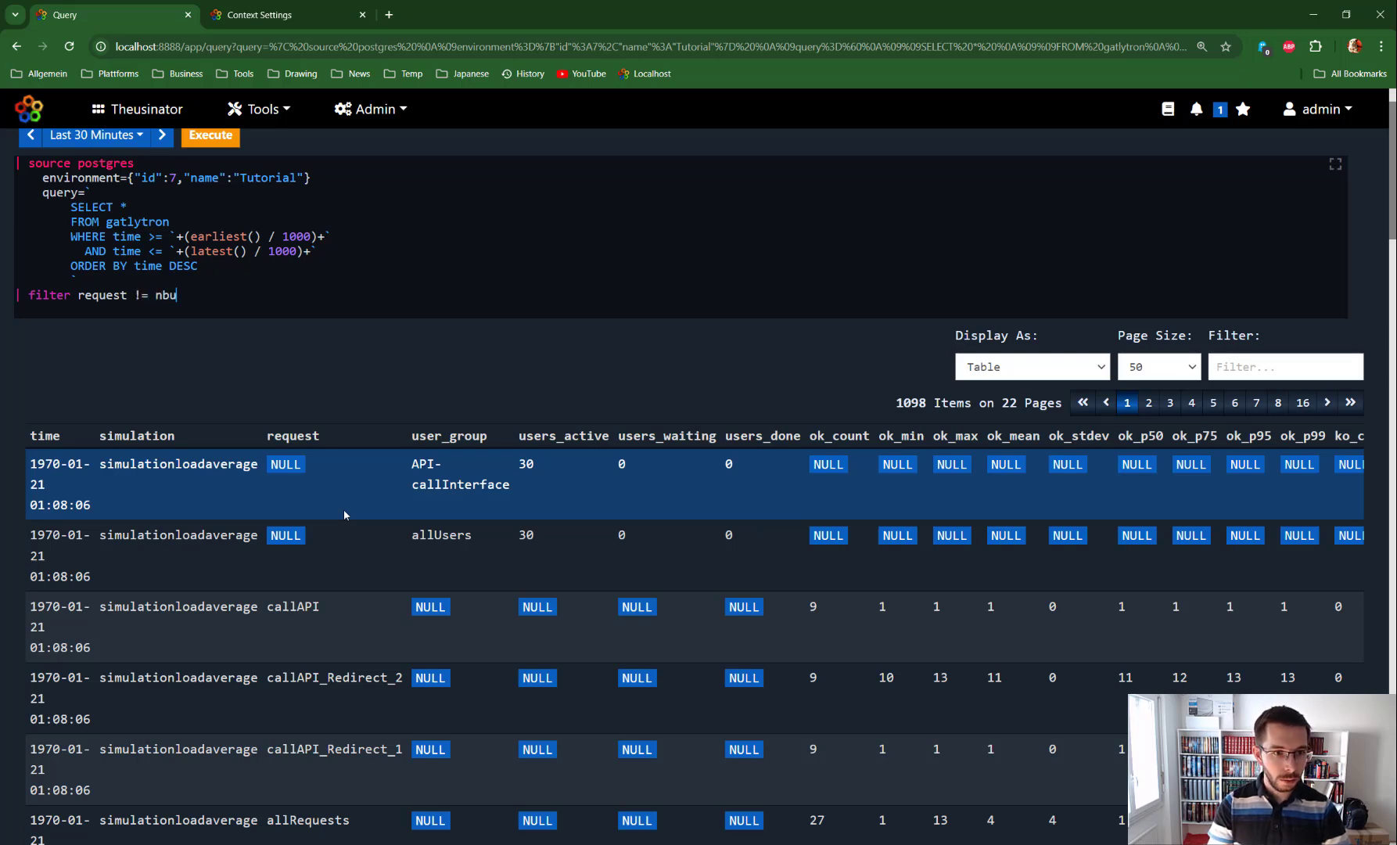
key("BackSpace")
key("BackSpace")
type("ull")
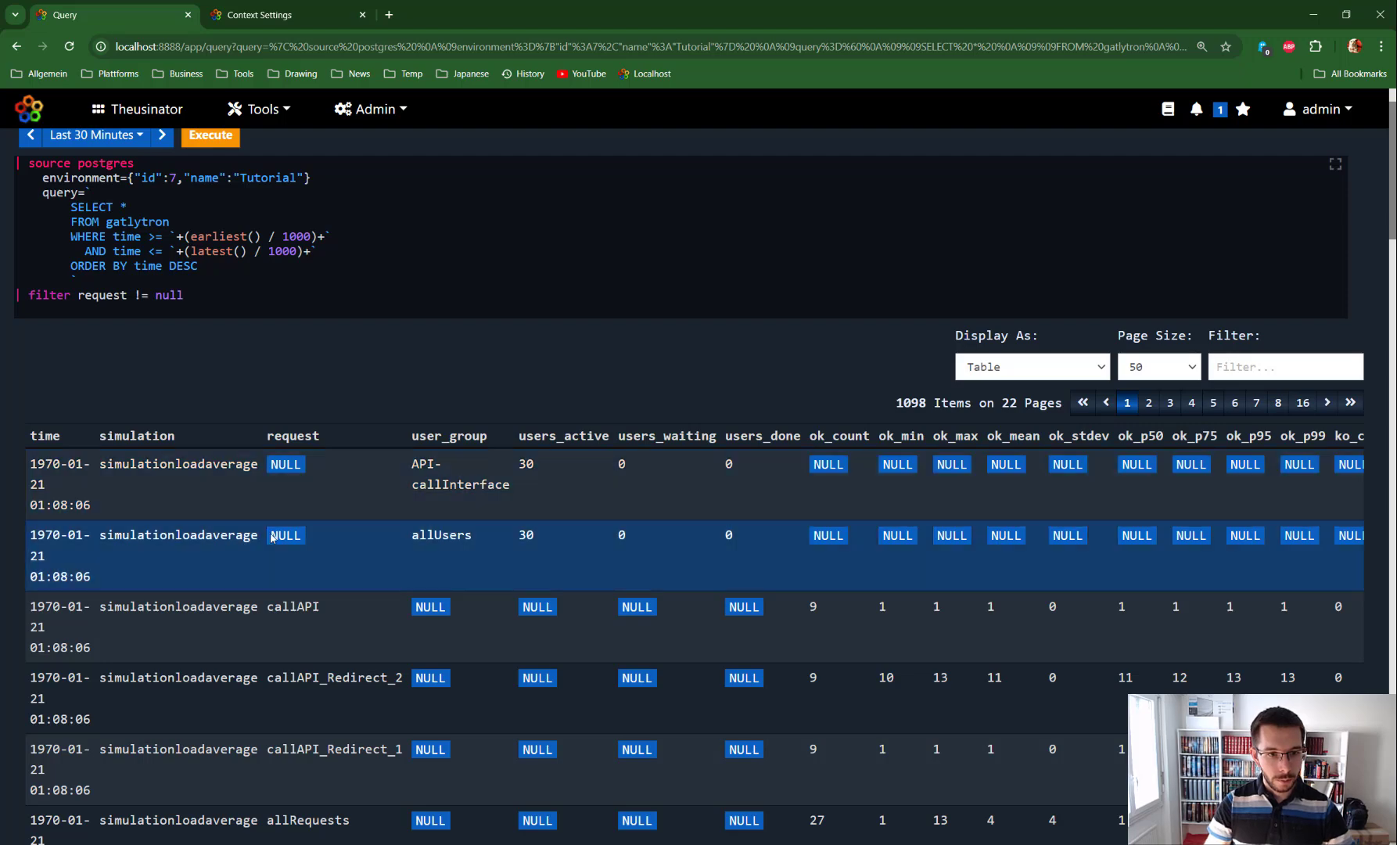
key("ctrl+Return")
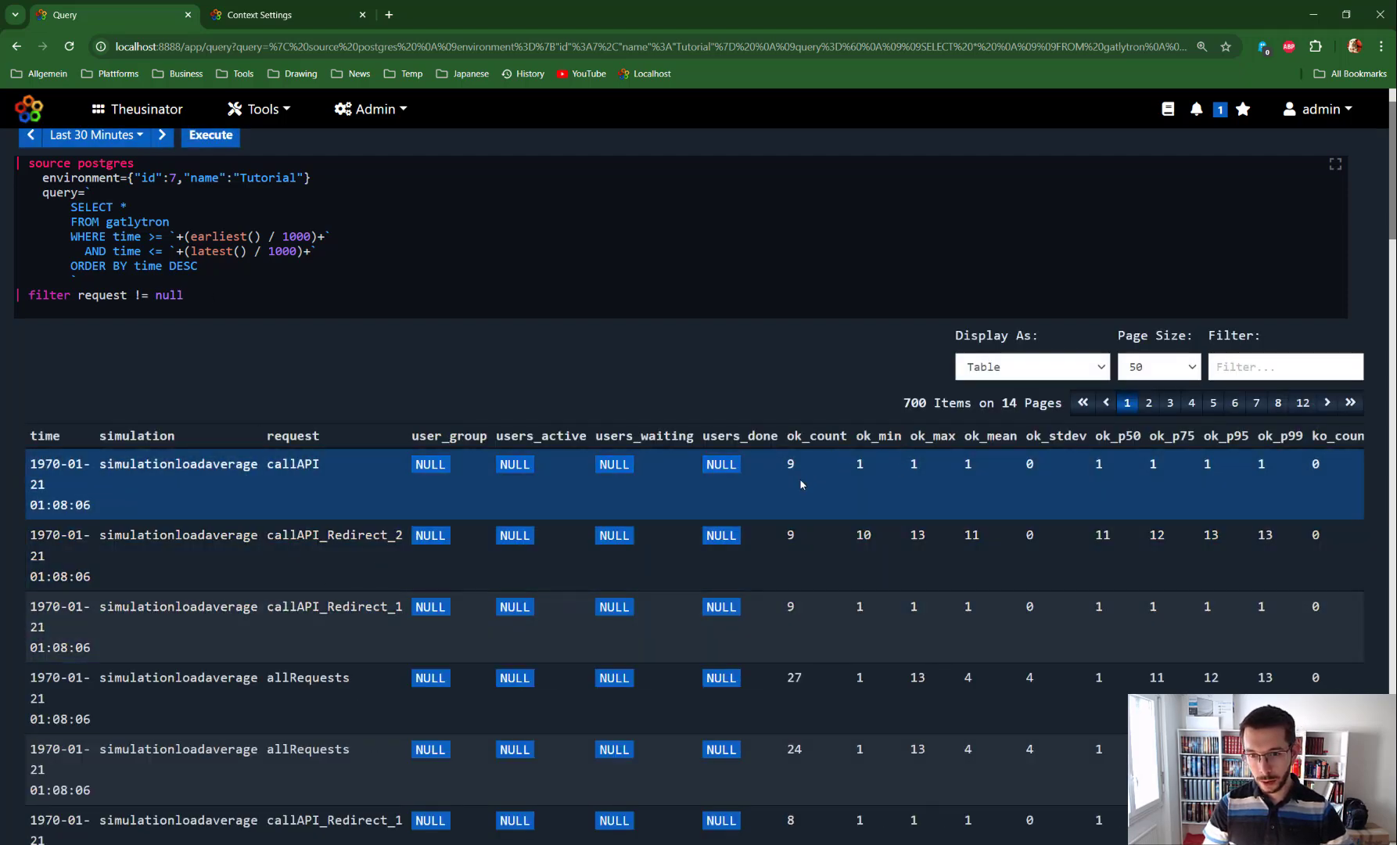
Step: Append a stats command to the query
key("Return")
type("| statis")
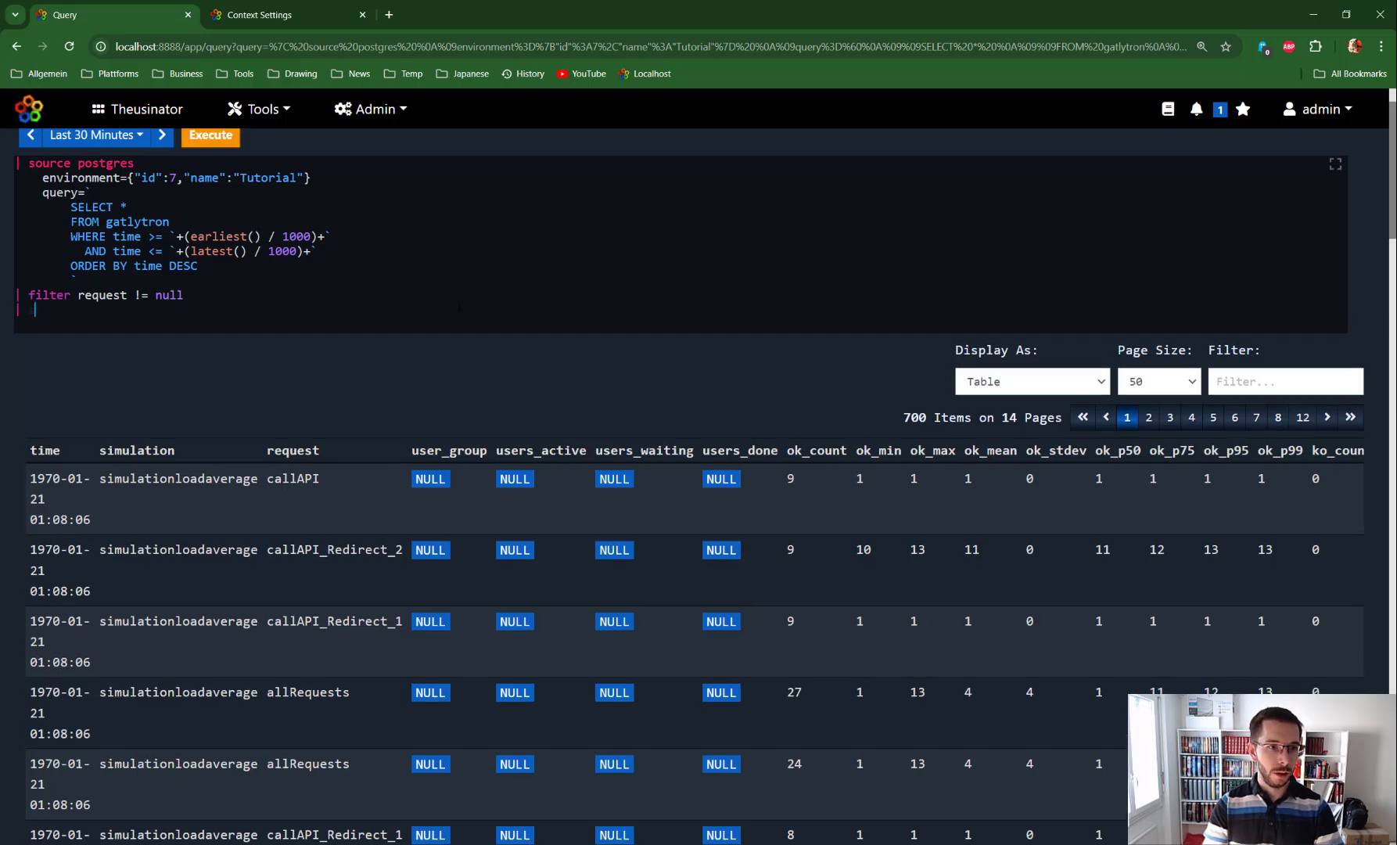
key("BackSpace")
key("BackSpace")
type("stats")
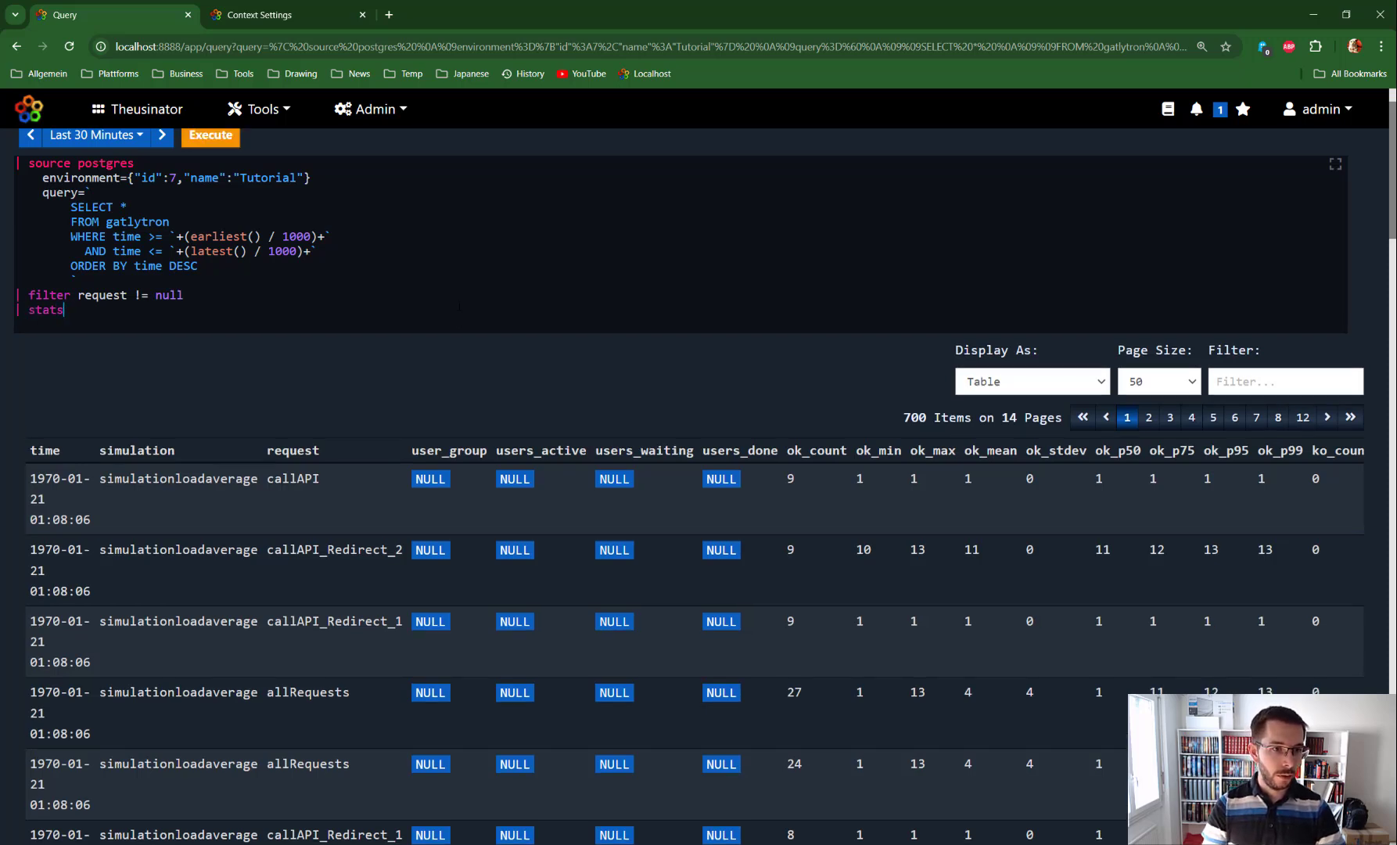
key("Return")
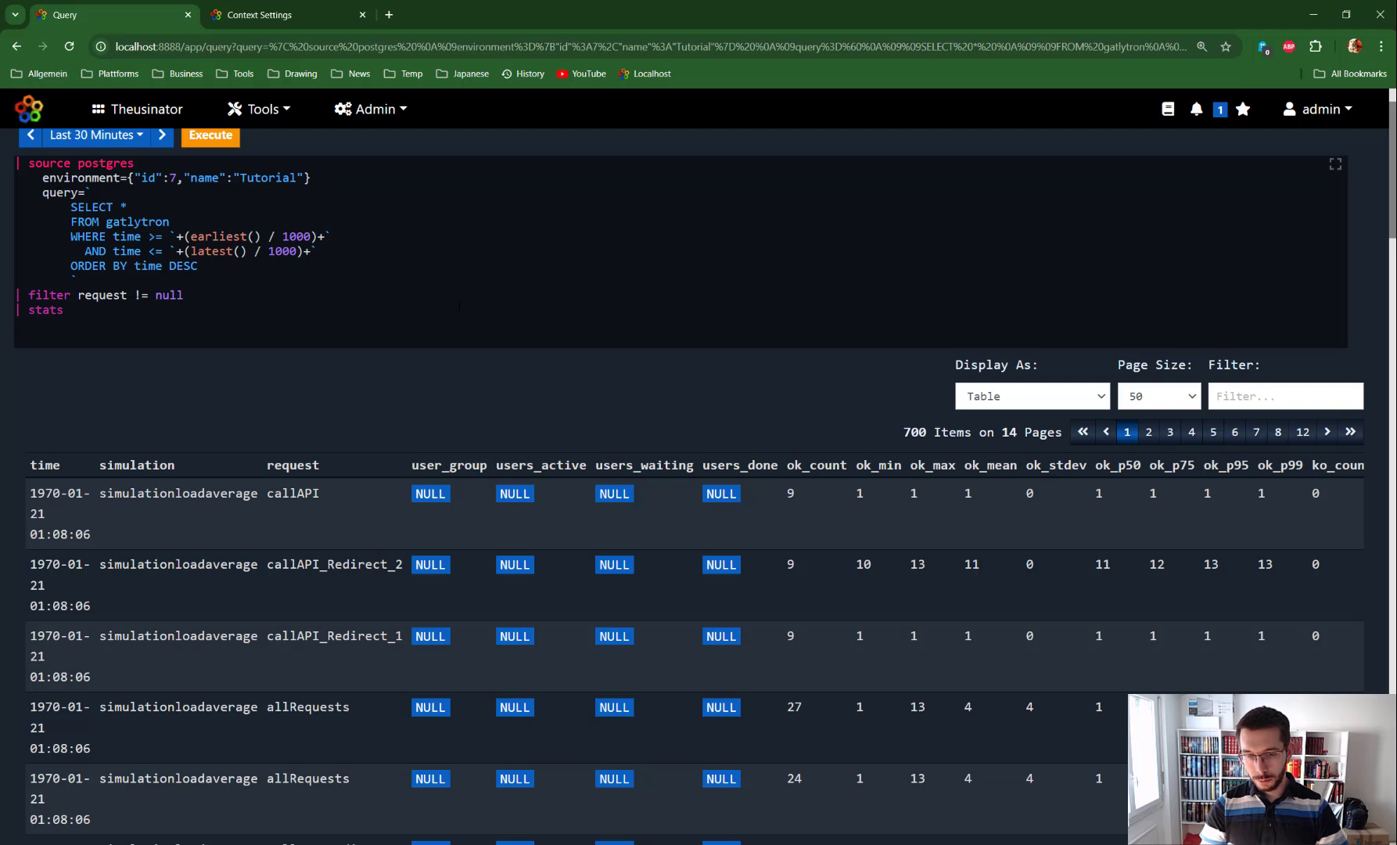
Step: Replace the stats command with a chart command
key("shift+Left")
key("shift+Left")
key("shift+Left")
key("shift+Left")
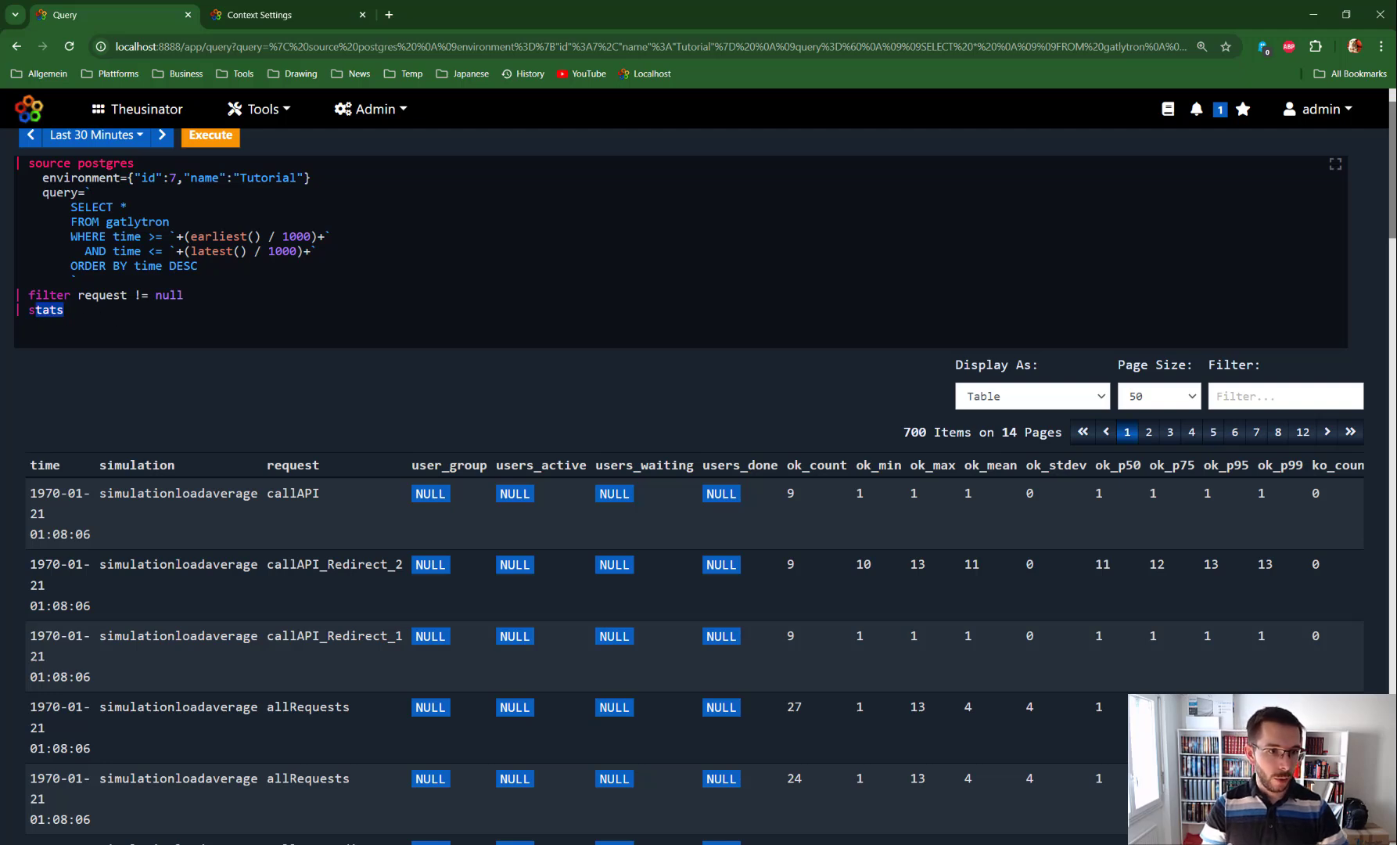
key("shift+Left")
type("chrat")
key("BackSpace")
key("BackSpace")
key("BackSpace")
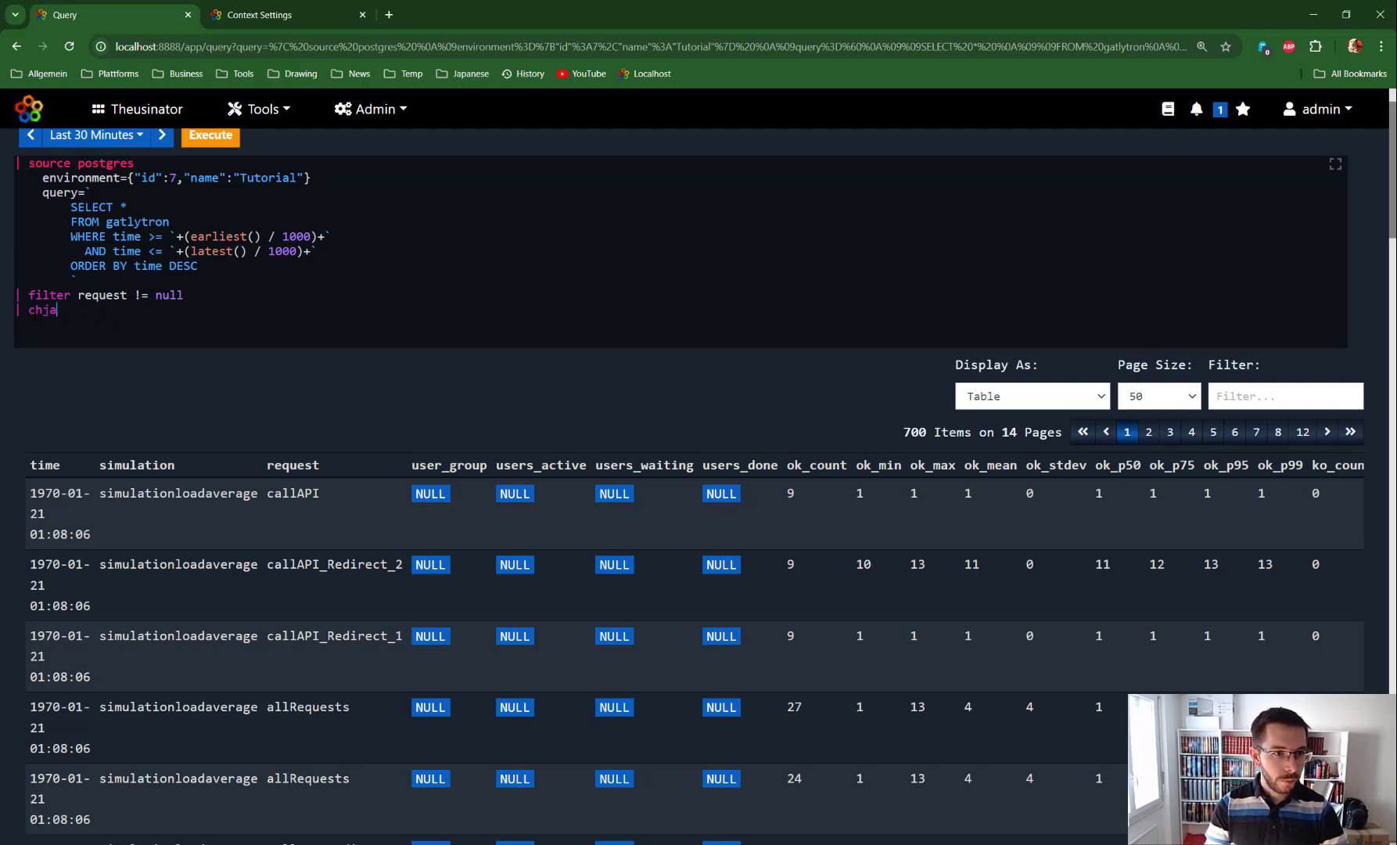
type("aart")
key("Return")
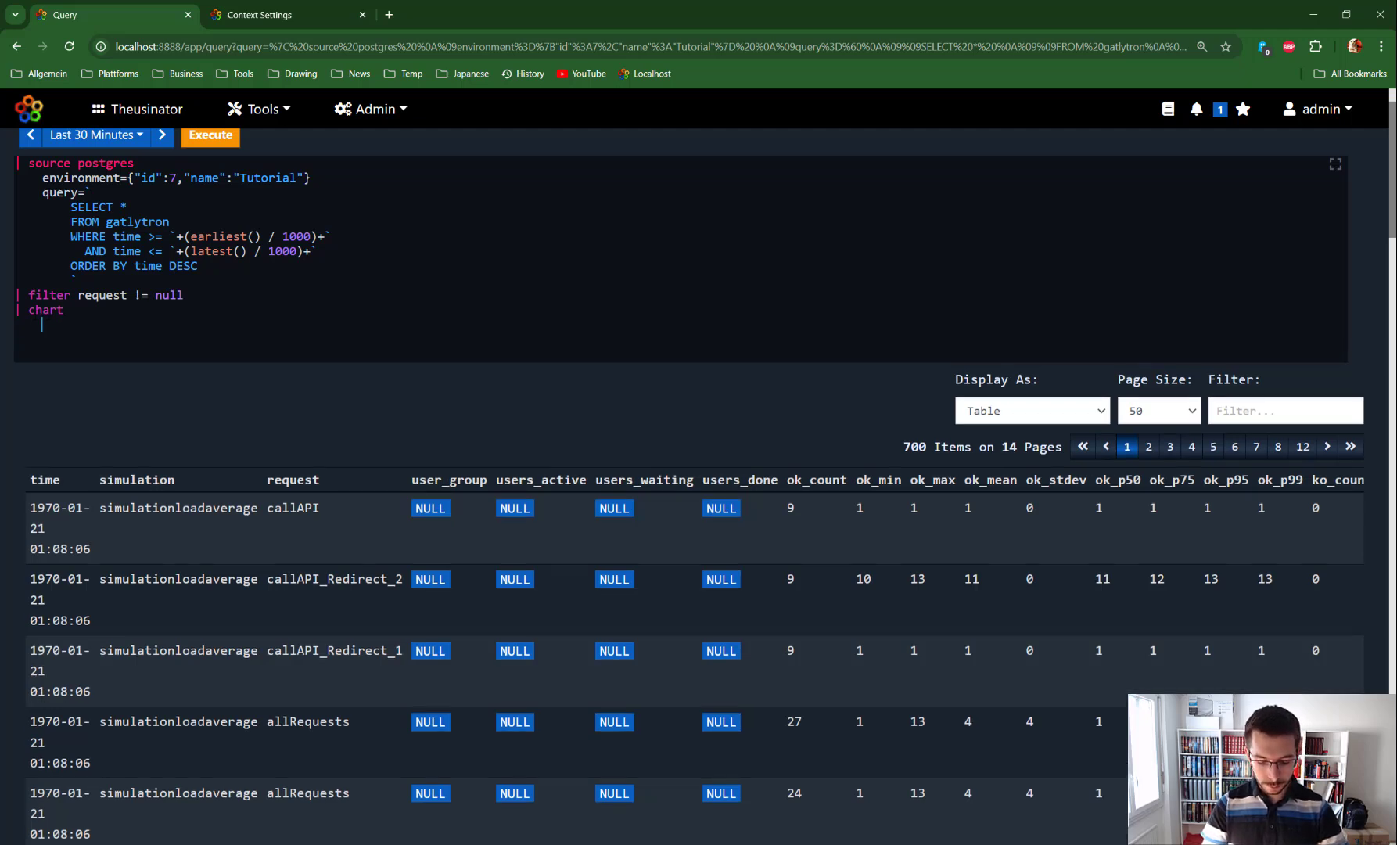
Step: Open the chart command's documentation and copy its line-chart example options into the query under chart
key("ctrl+space")
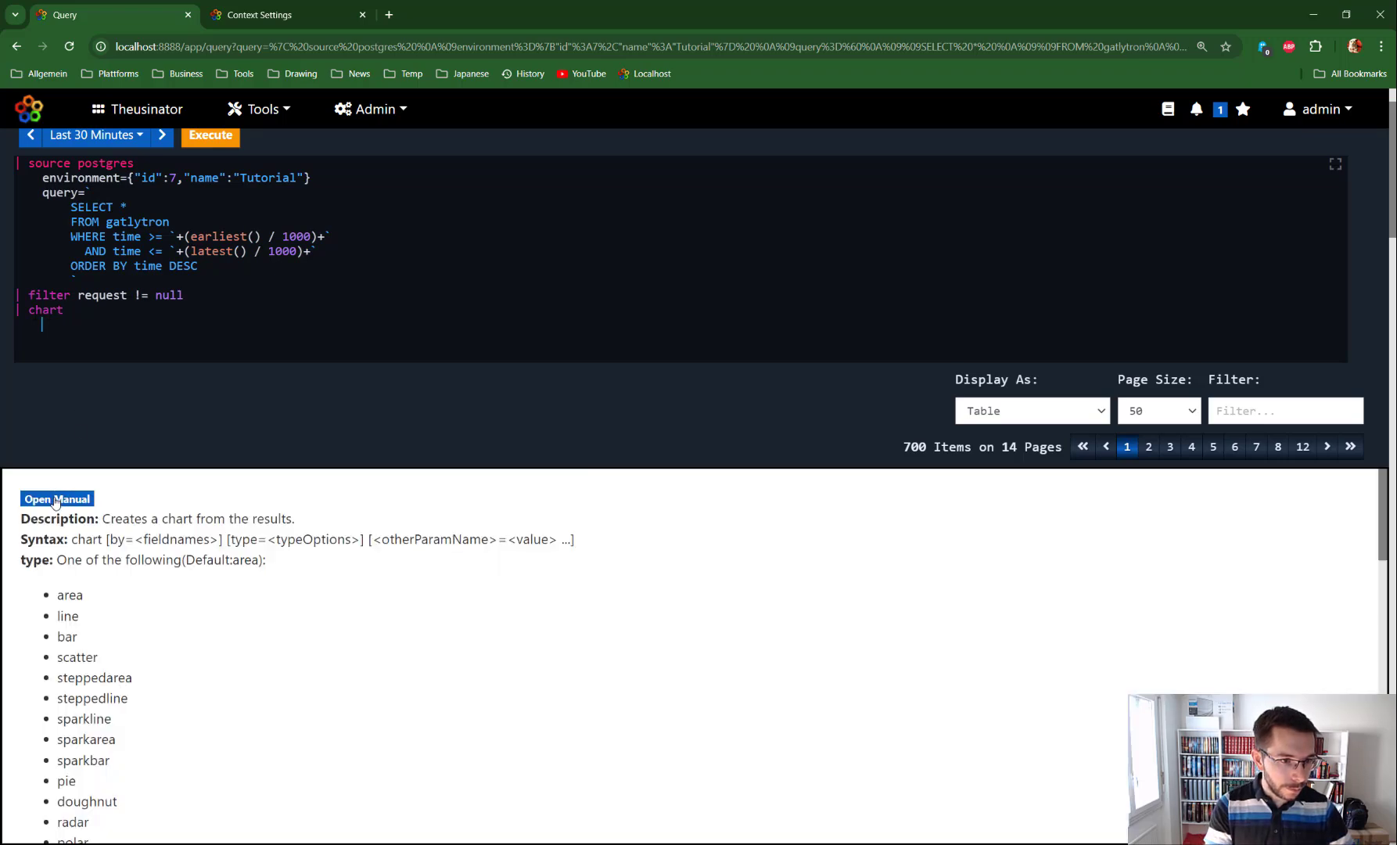
left_click(55, 499)
scroll(401, 574, "down", 15)
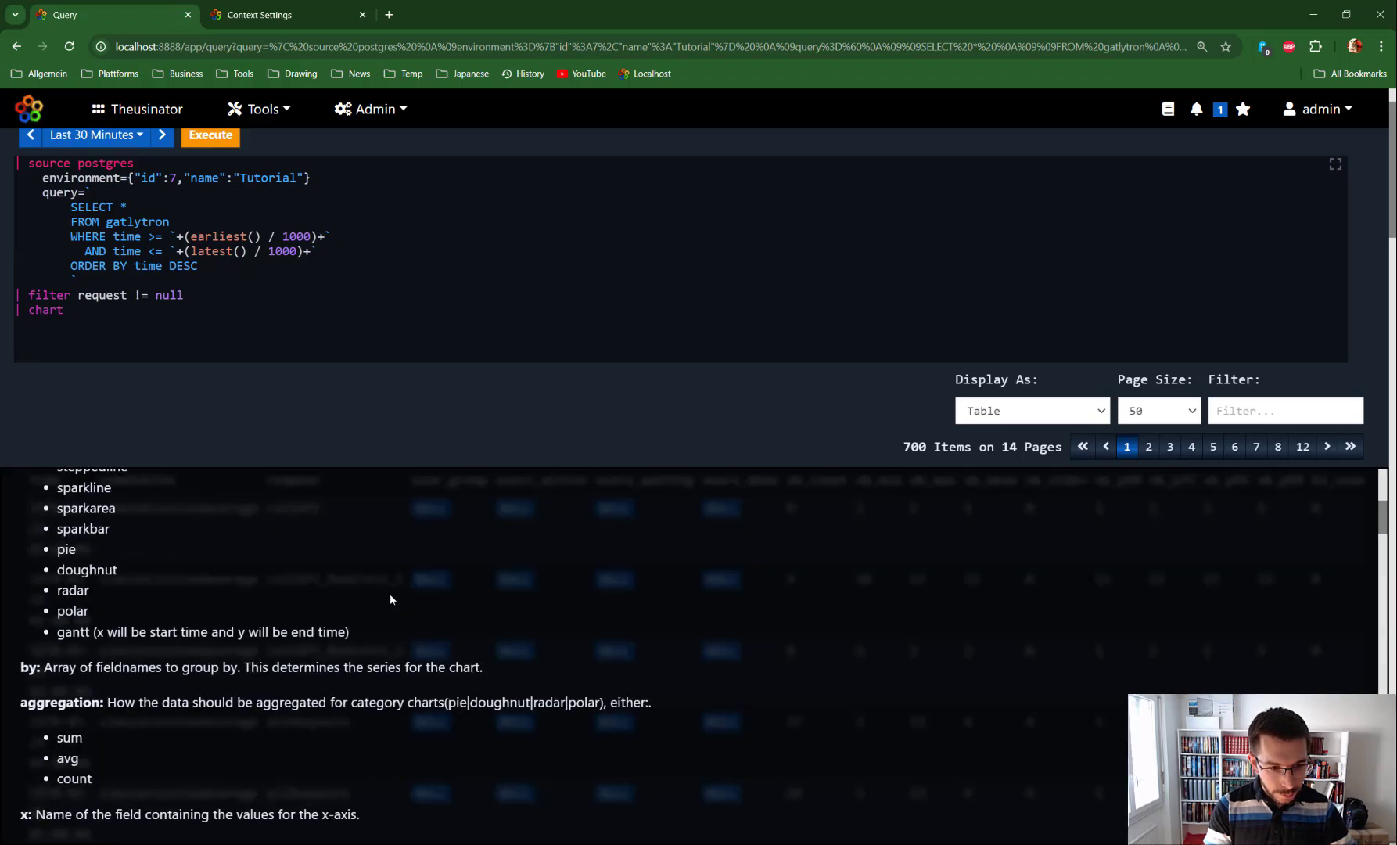
scroll(240, 638, "down", 15)
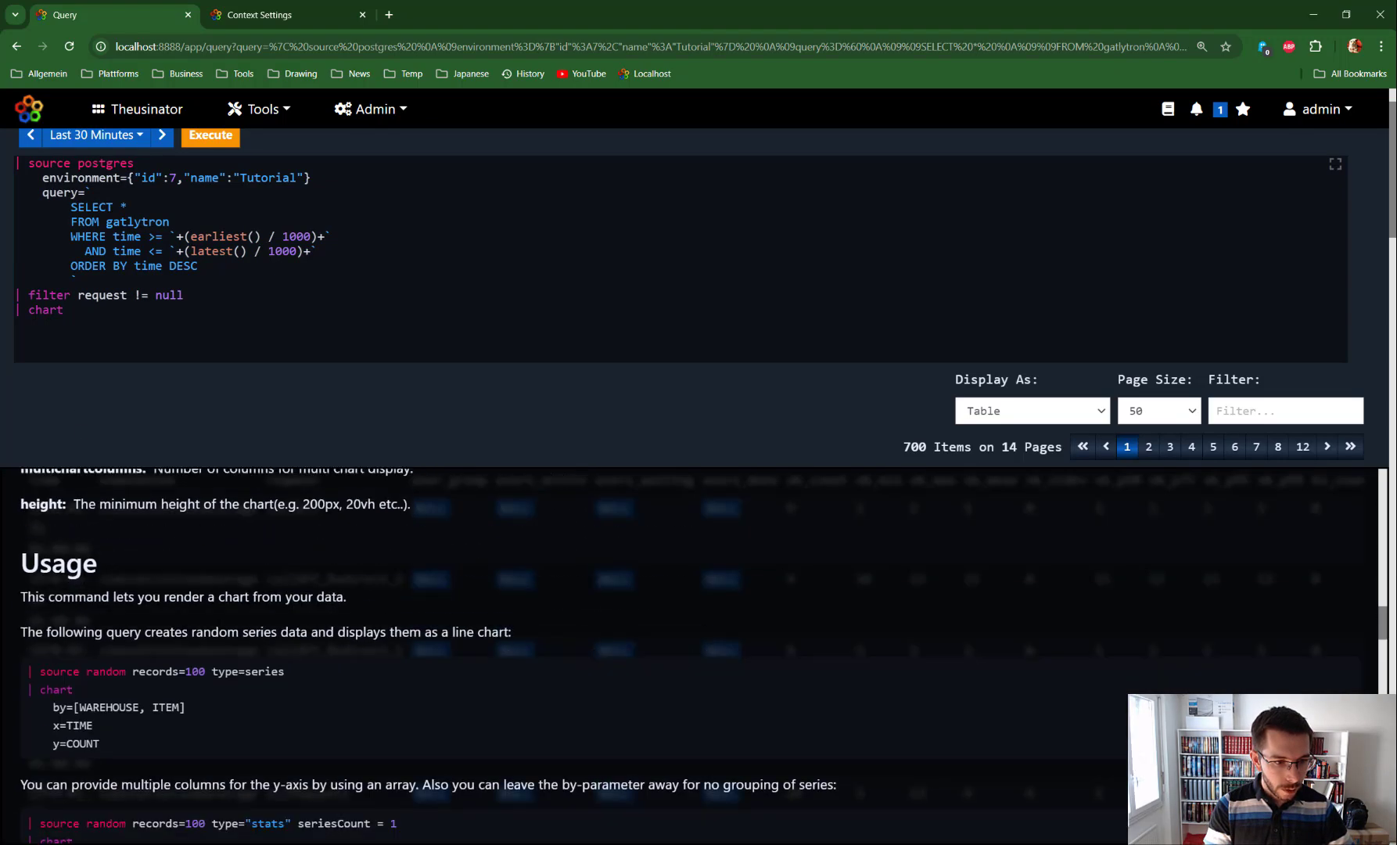
left_click_drag(159, 635, 28, 550)
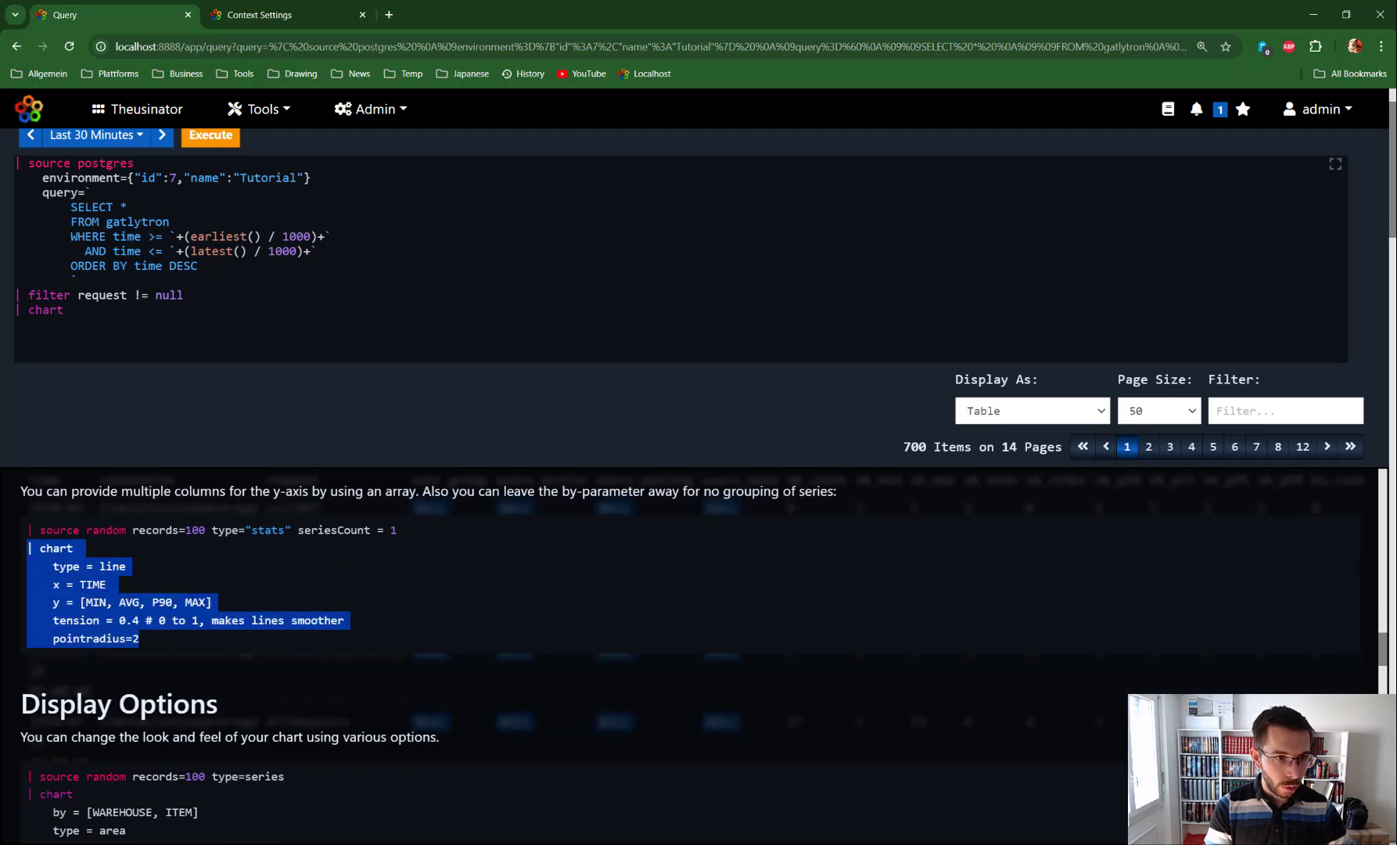
left_click(44, 324)
left_click_drag(44, 324, 22, 311)
key("Return")
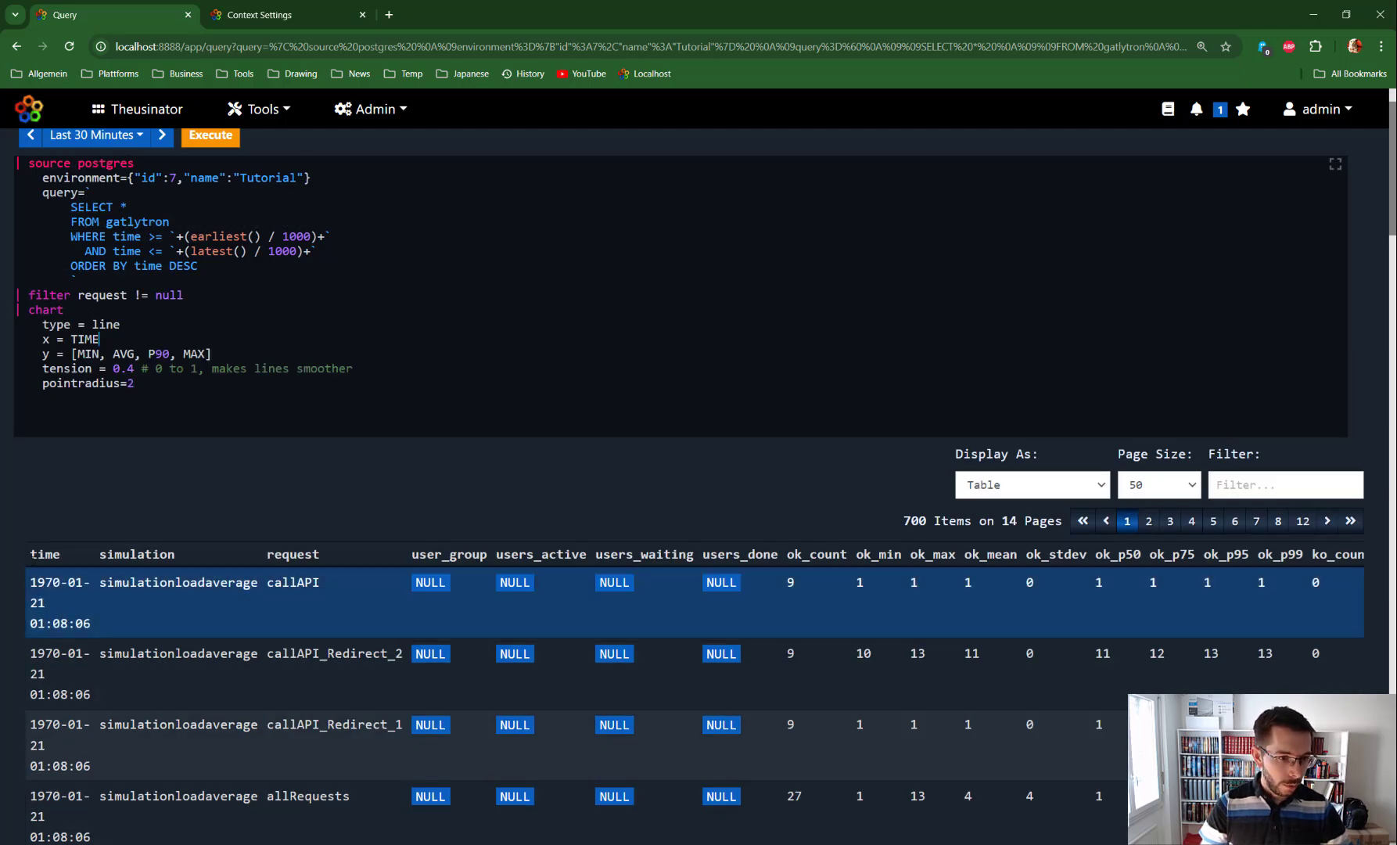
Step: Set the chart's x to time and change the first two y series to ok_min and ok_mean
double_click(85, 338)
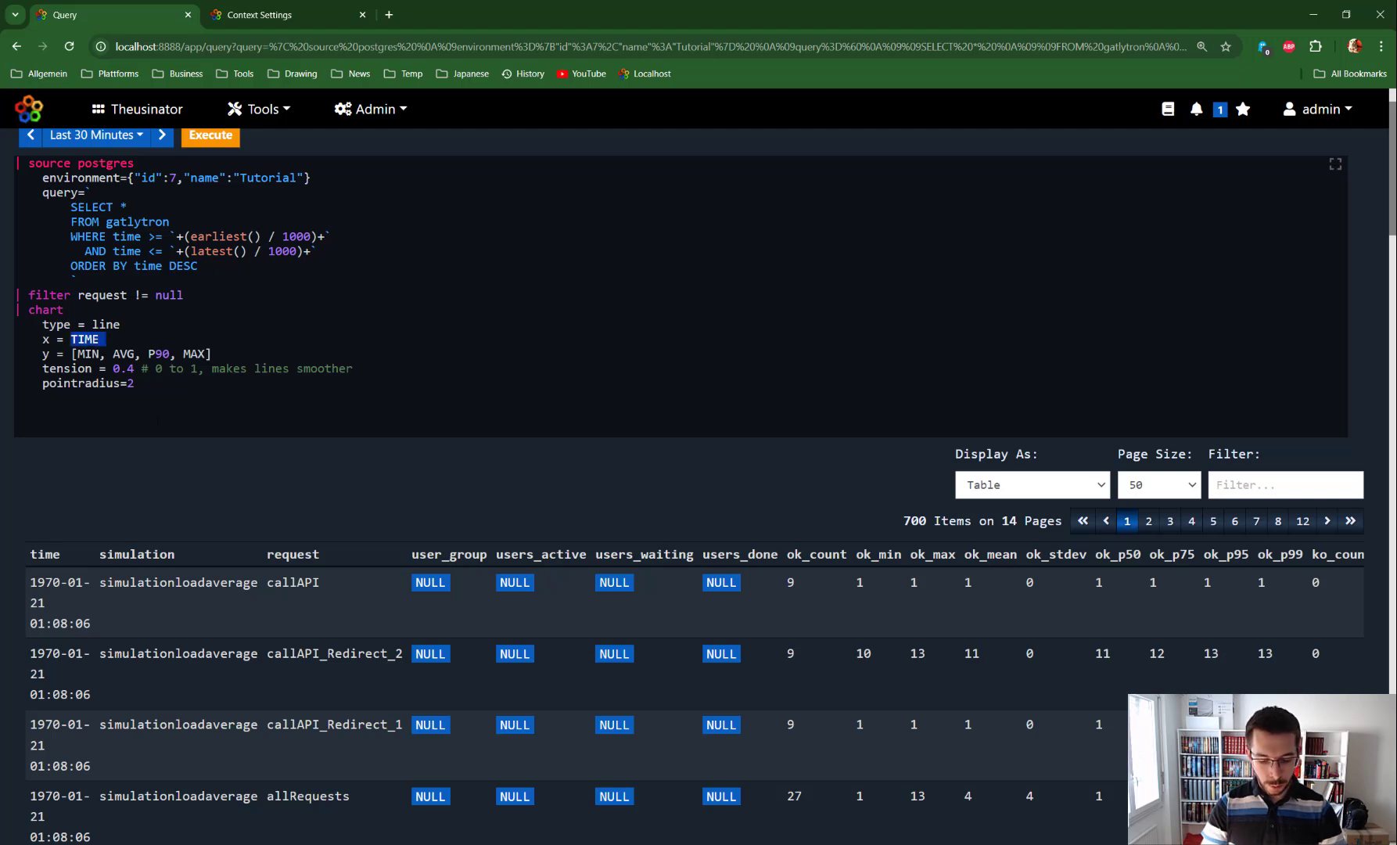
type("time")
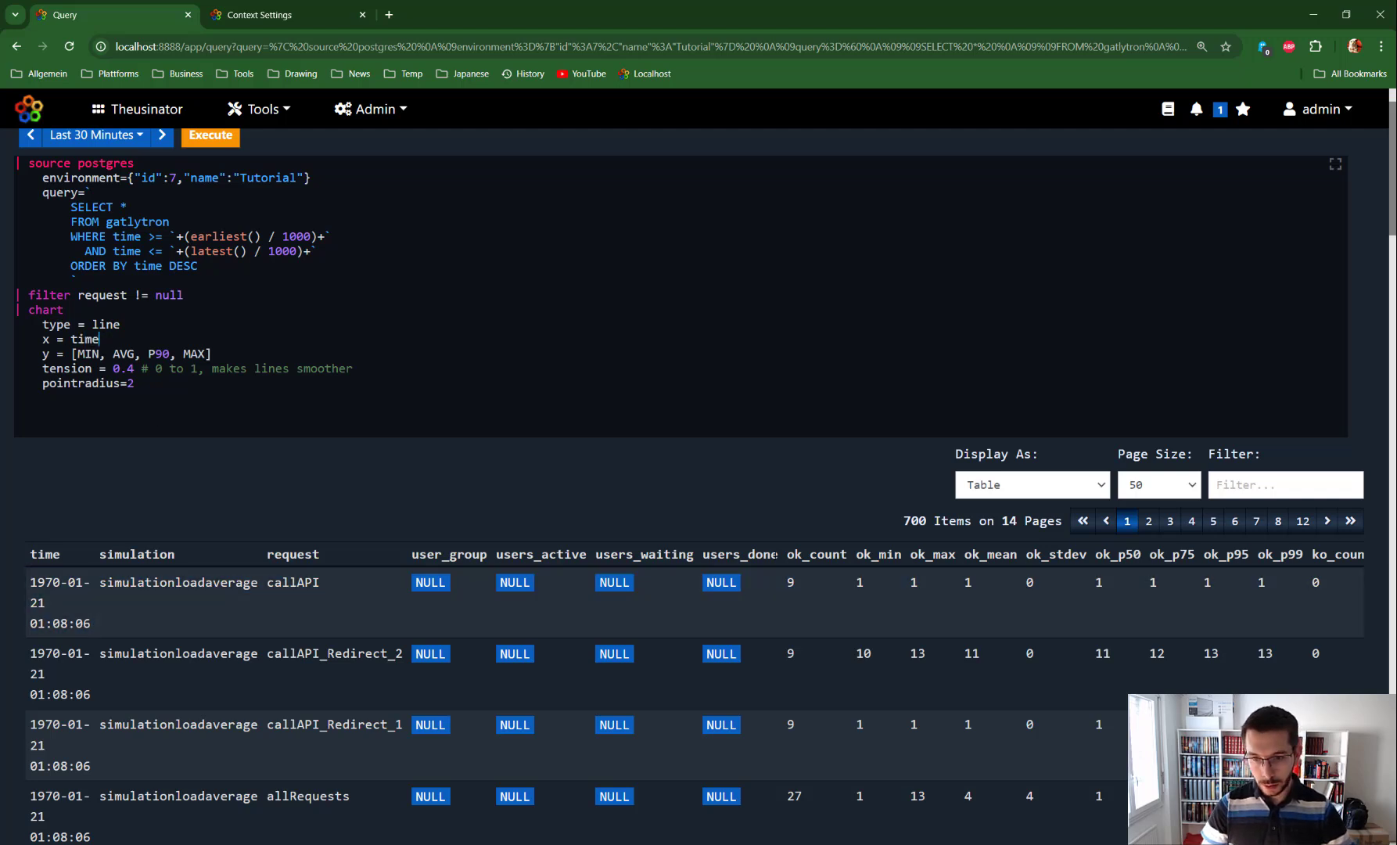
double_click(88, 354)
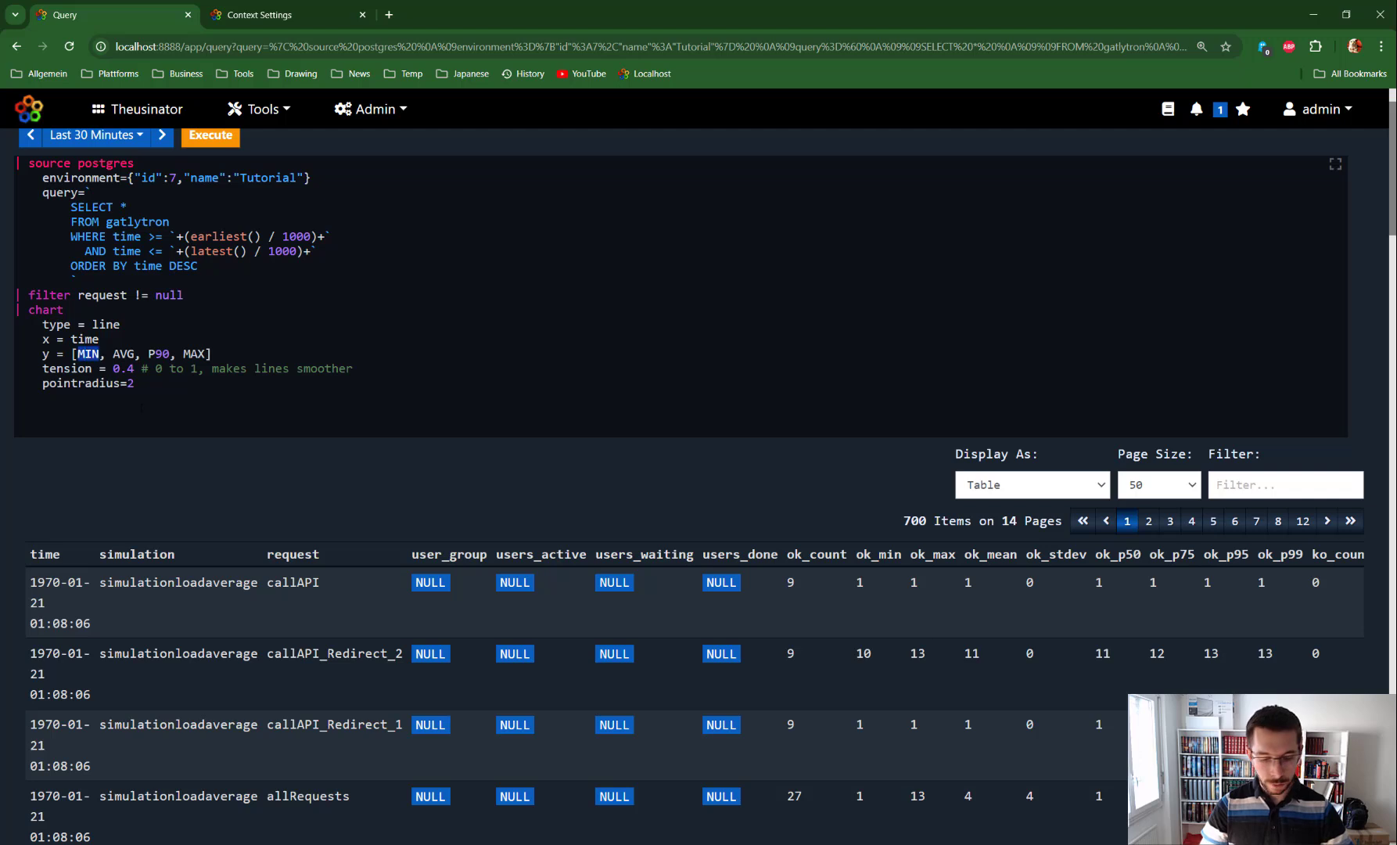
type("ok_")
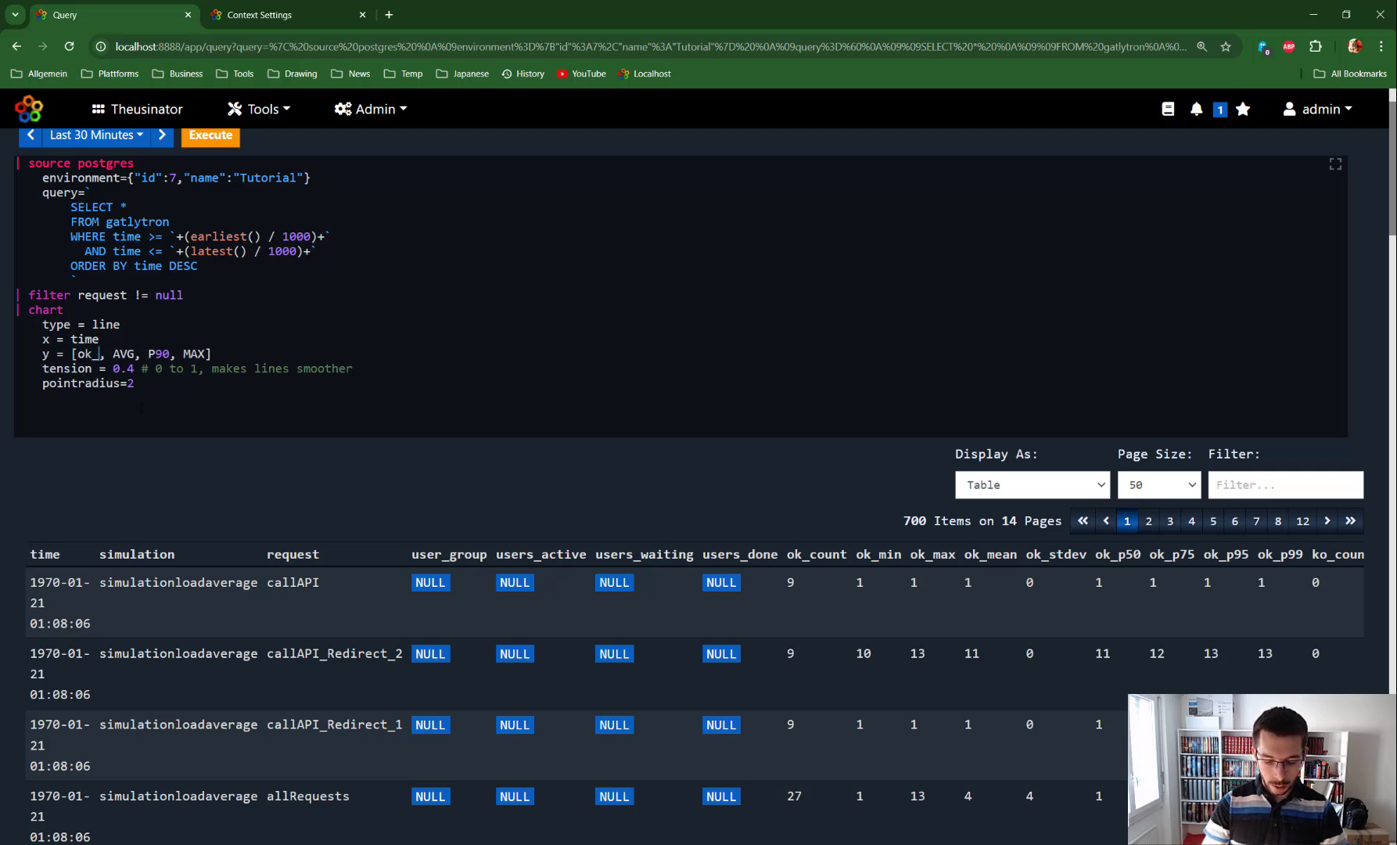
type("min")
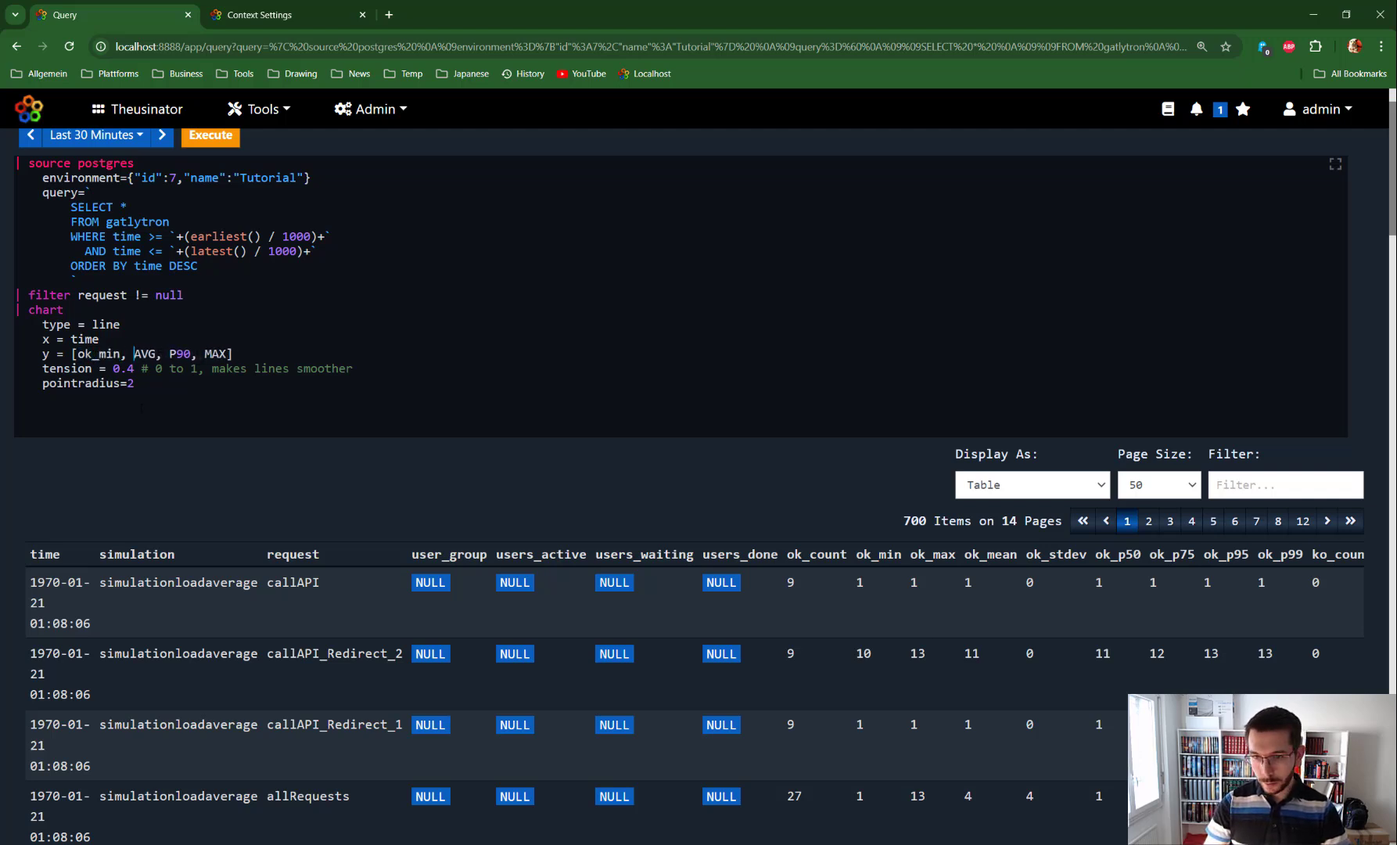
key("Right")
key("Right")
key("ctrl+Delete")
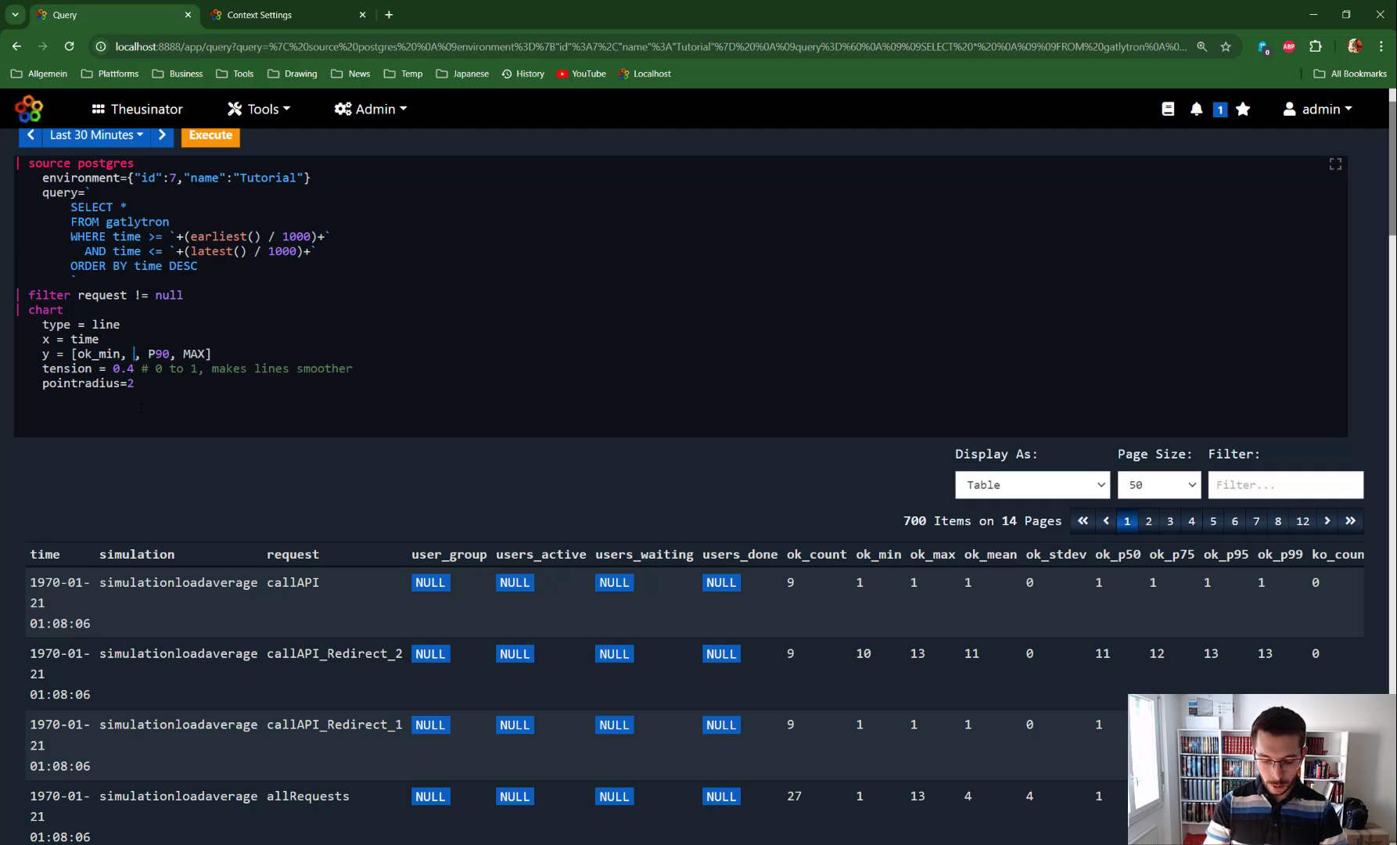
type("ok_")
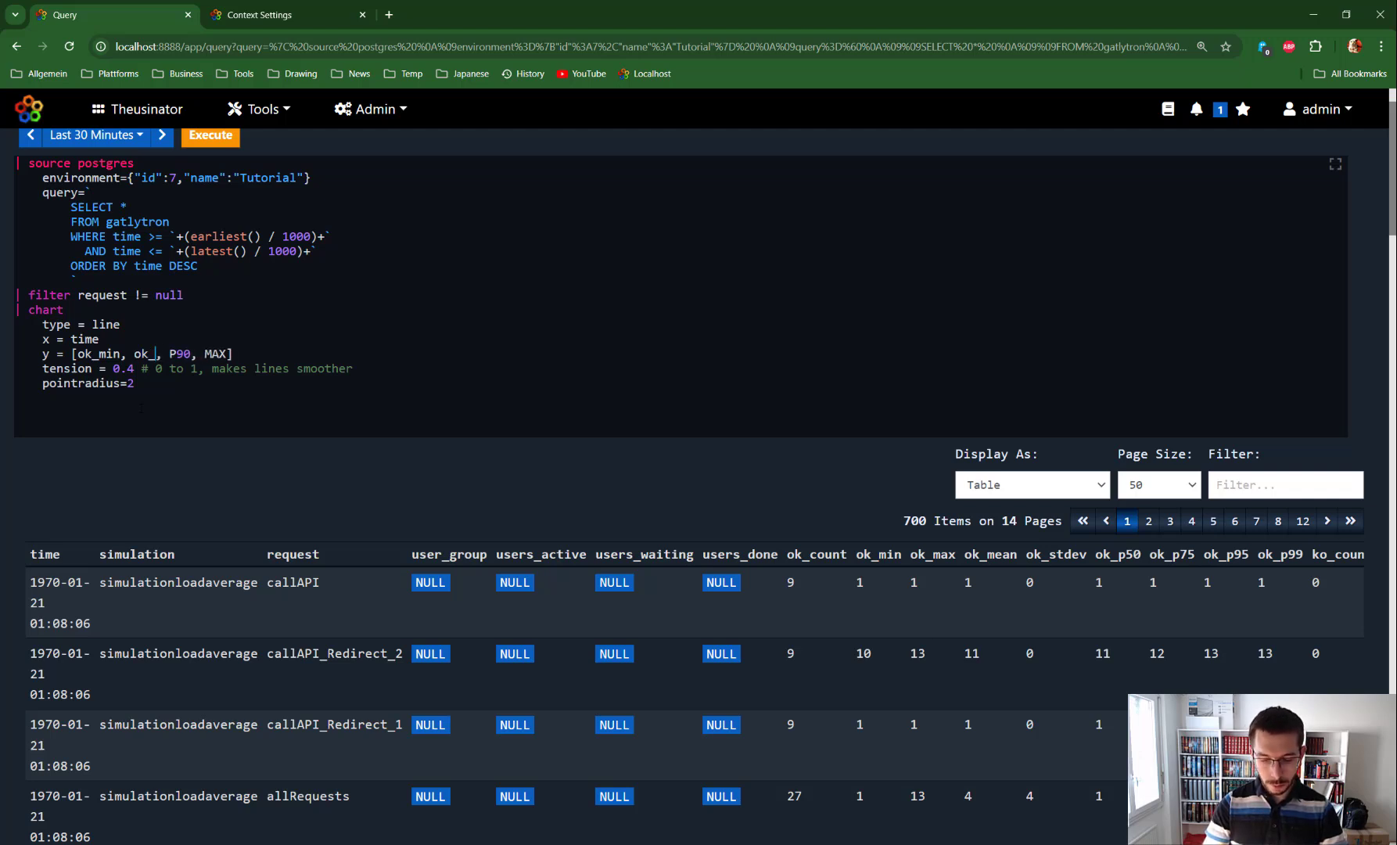
type("mean")
key("Right")
key("Right")
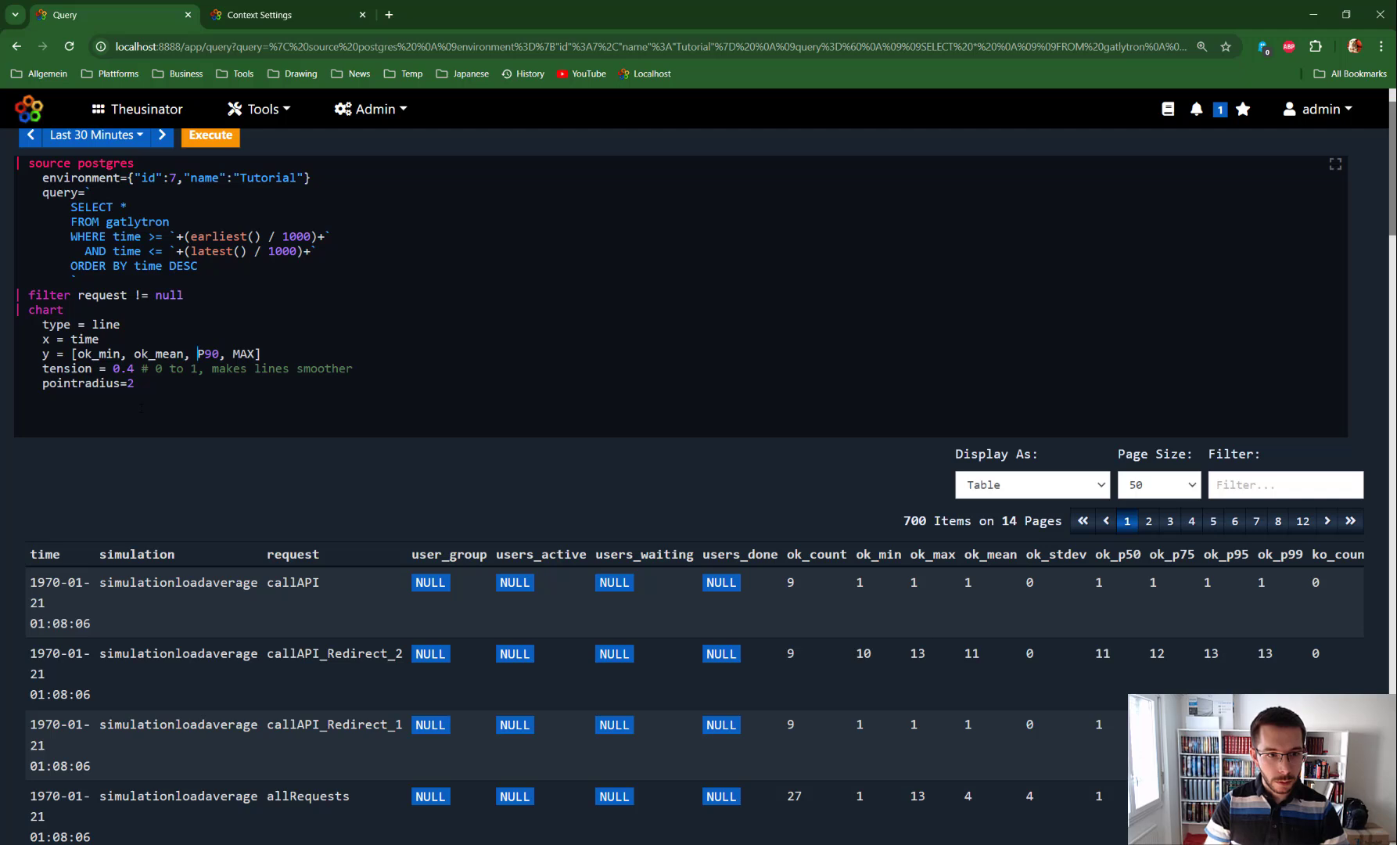
Step: Change the remaining y series to ok_p95 and ok_max and run the query to render the chart
type("ok_")
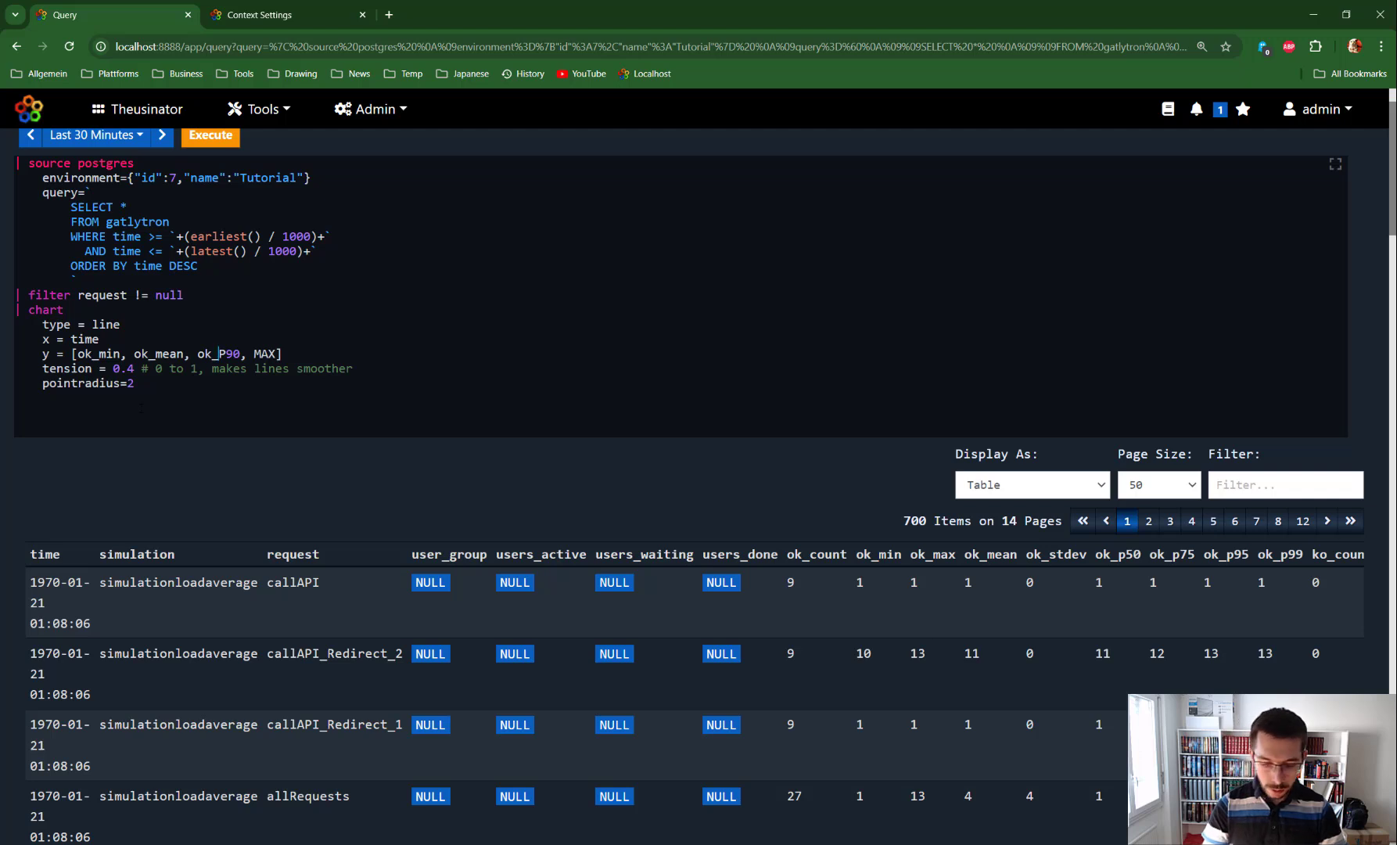
key("Delete")
key("Delete")
key("Delete")
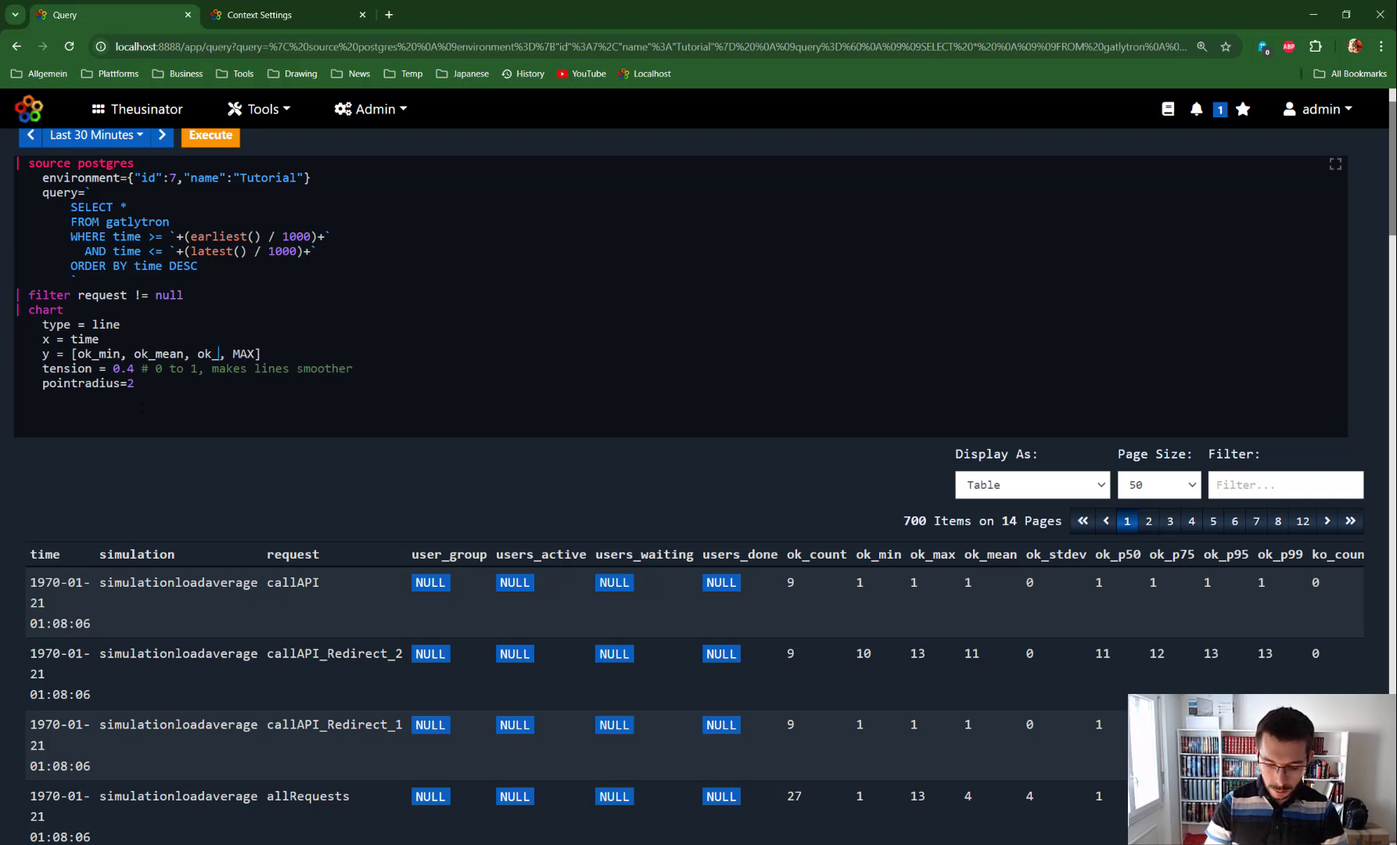
type("p95")
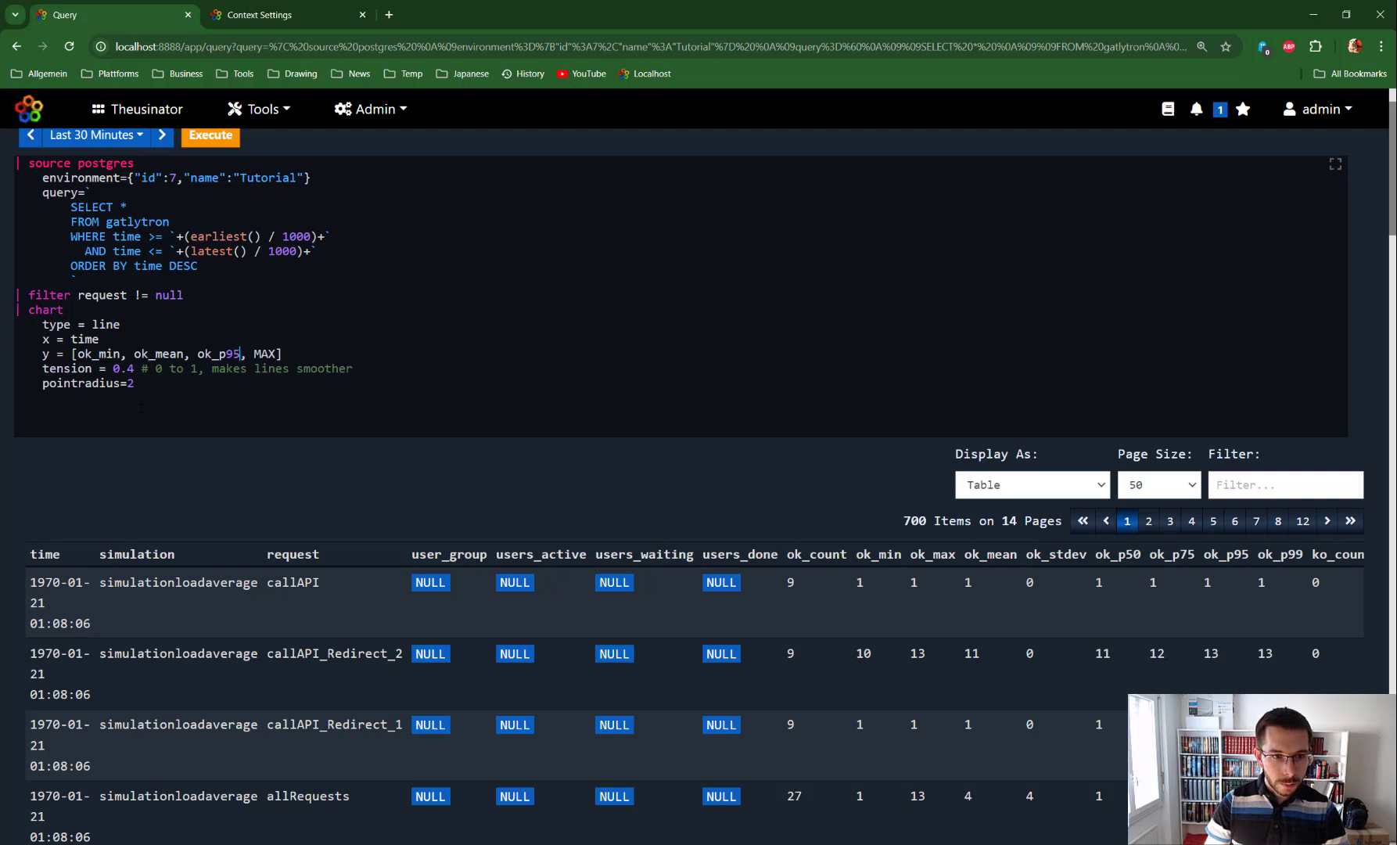
key("Right")
key("Right")
key("Delete")
key("Delete")
key("Delete")
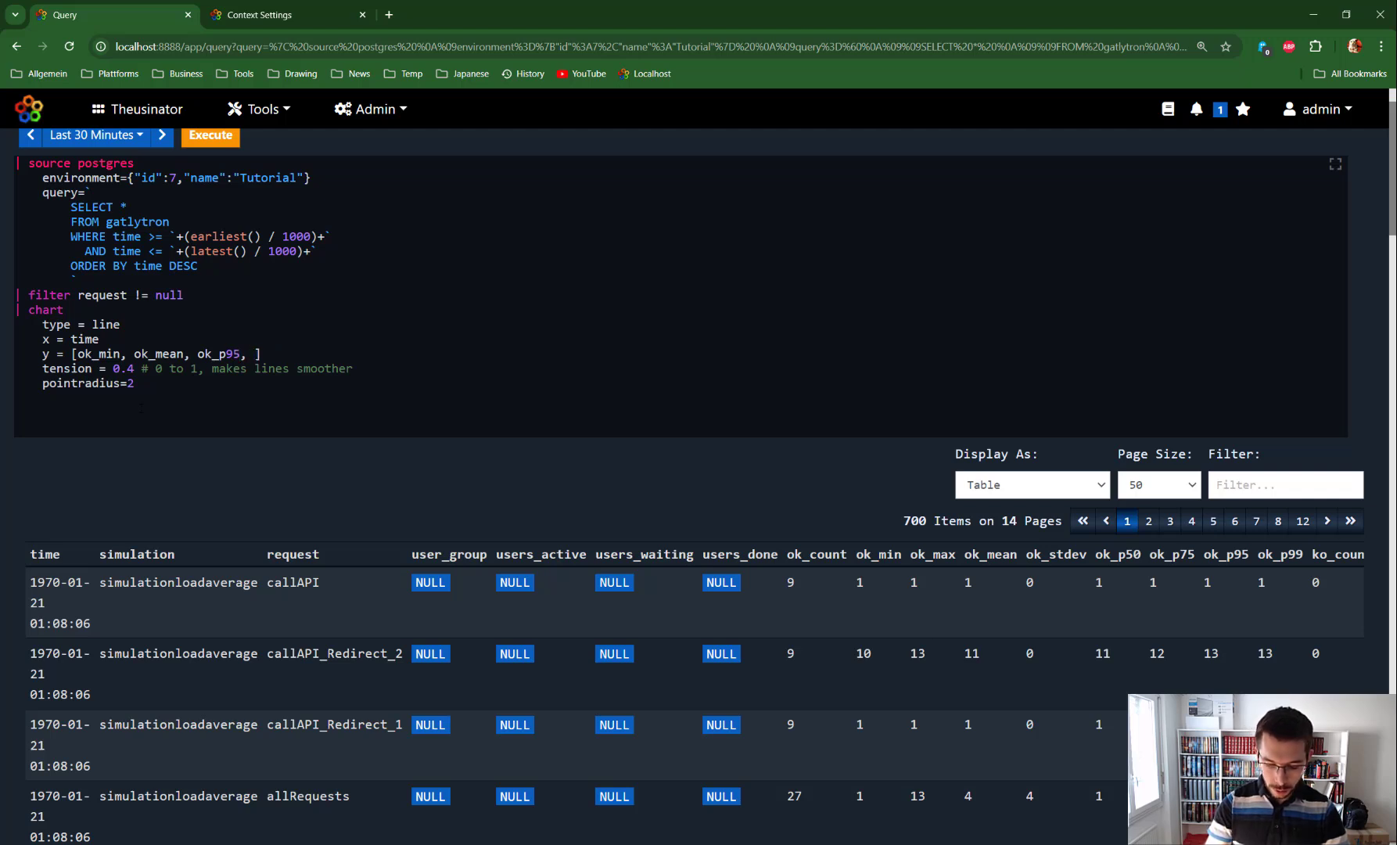
type("ok_max")
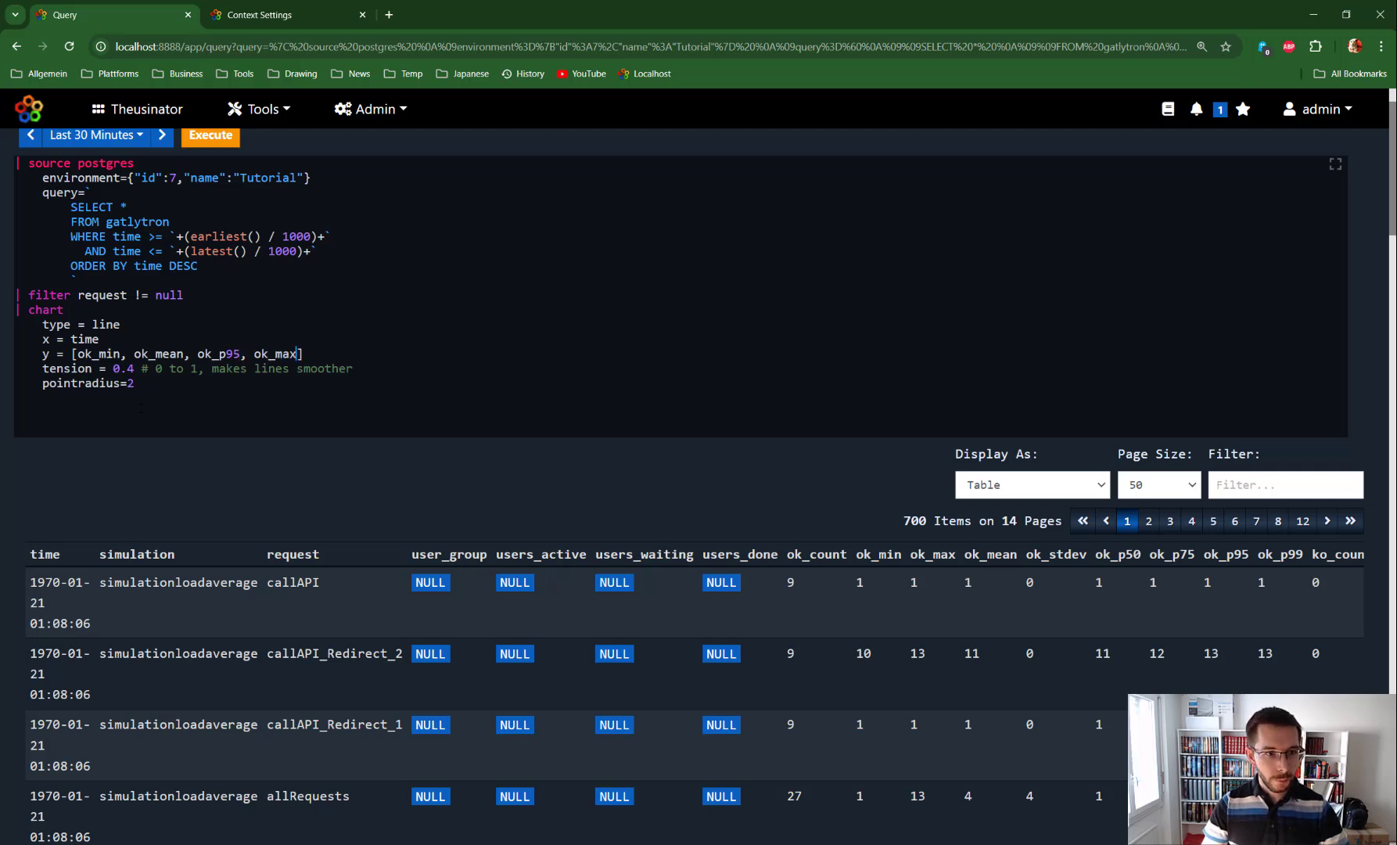
key("ctrl+Return")
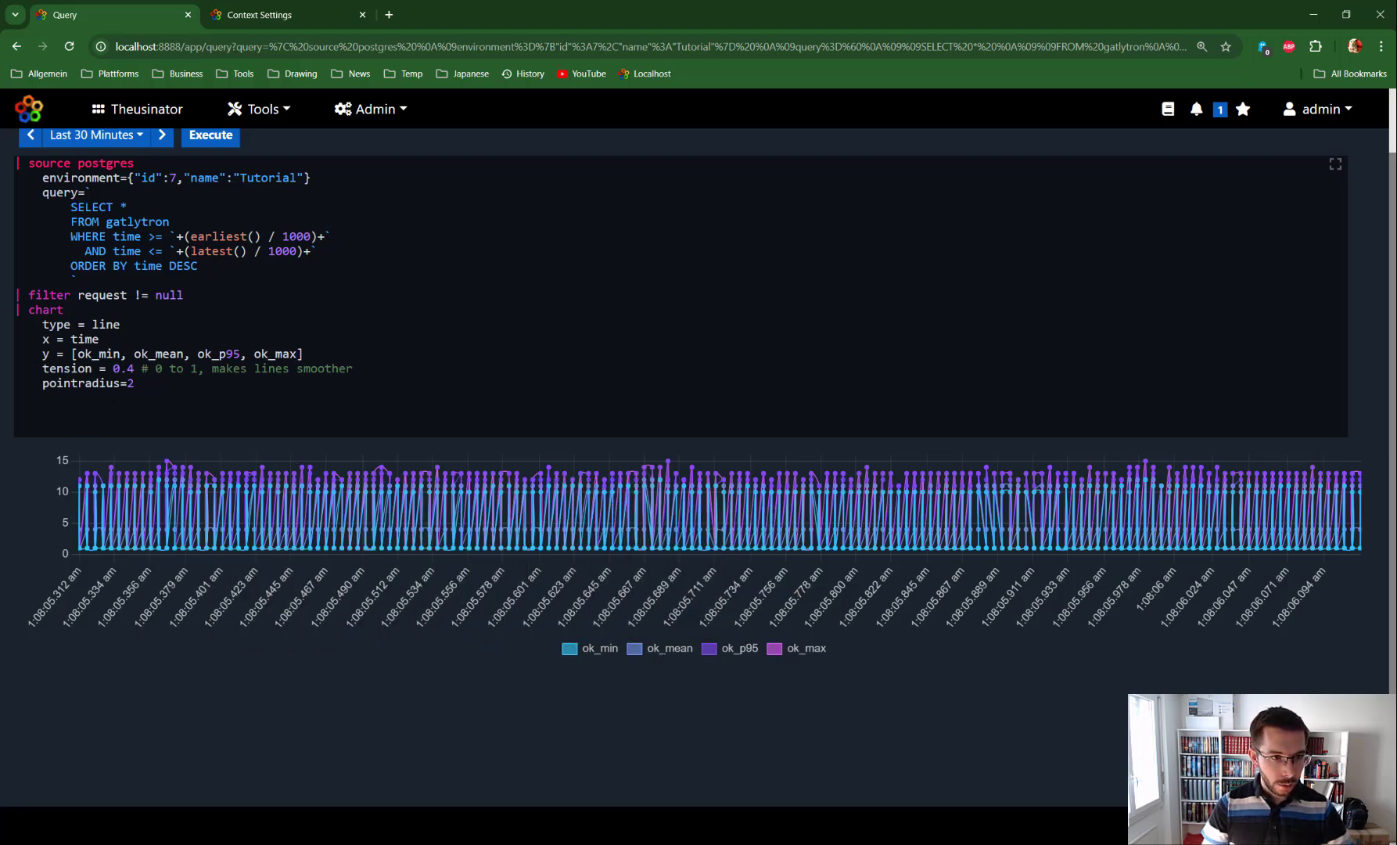
key("Return")
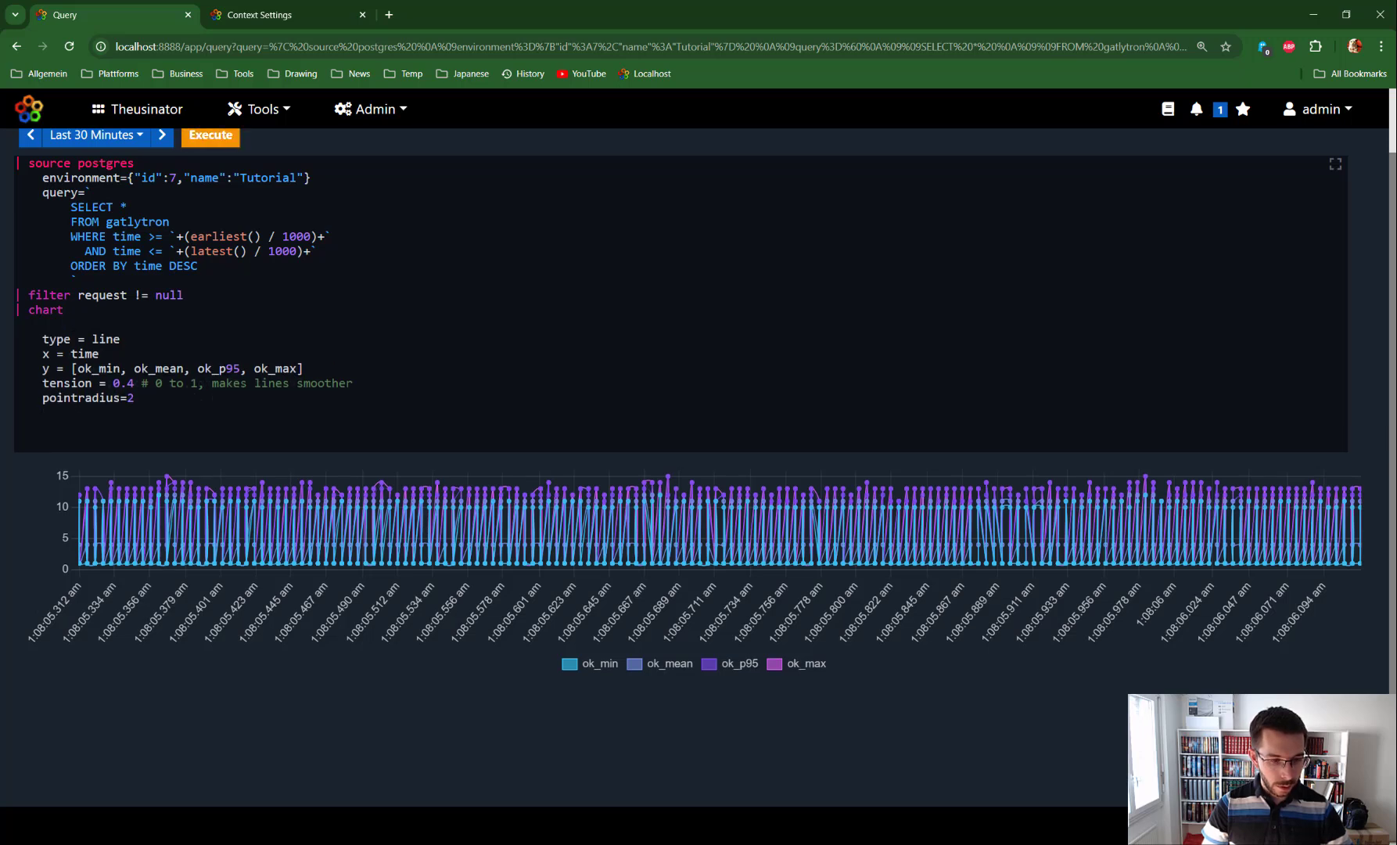
Step: Add by=[request] to the chart options and run the query to split the series by request
double_click(100, 295)
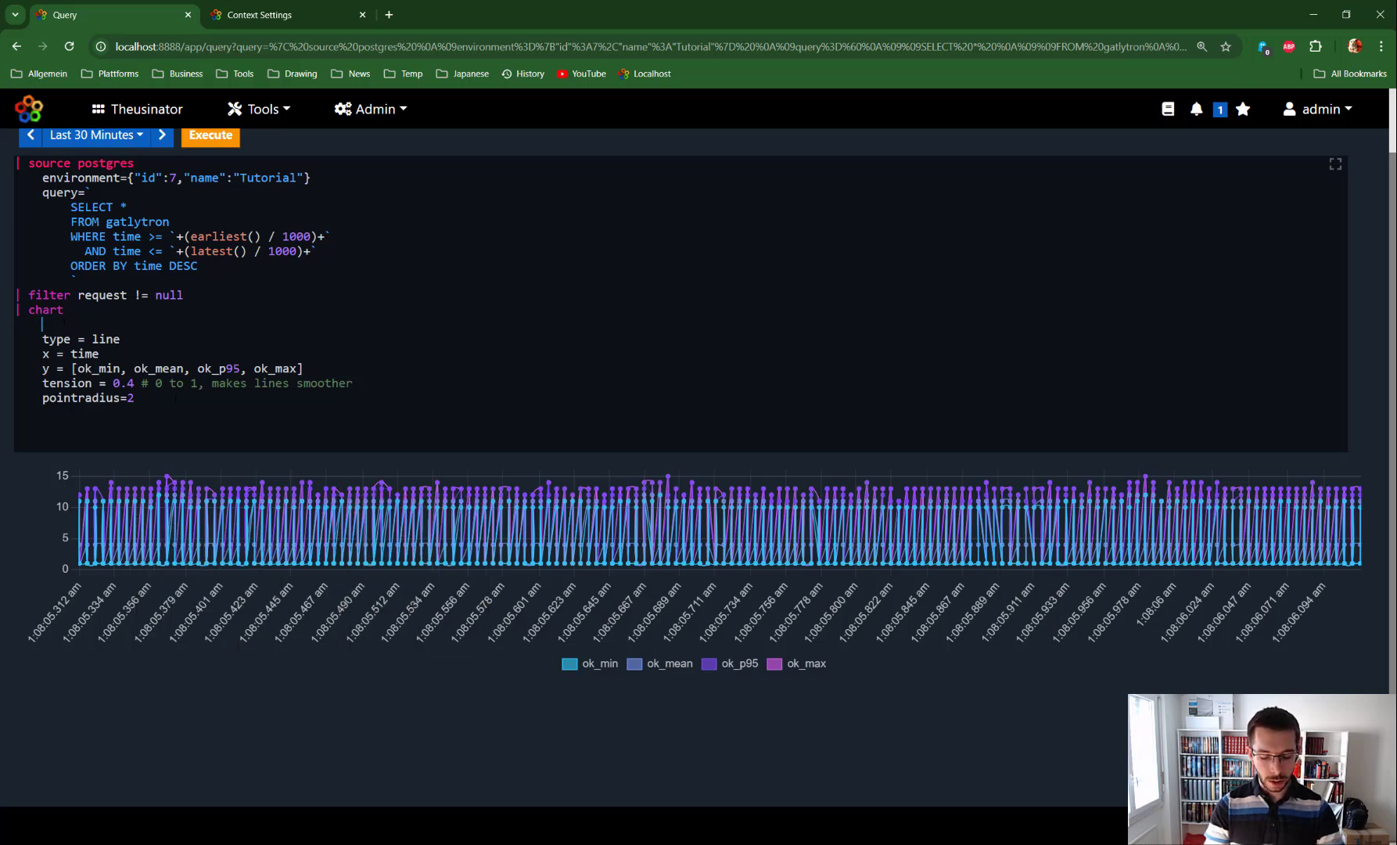
type("by=")
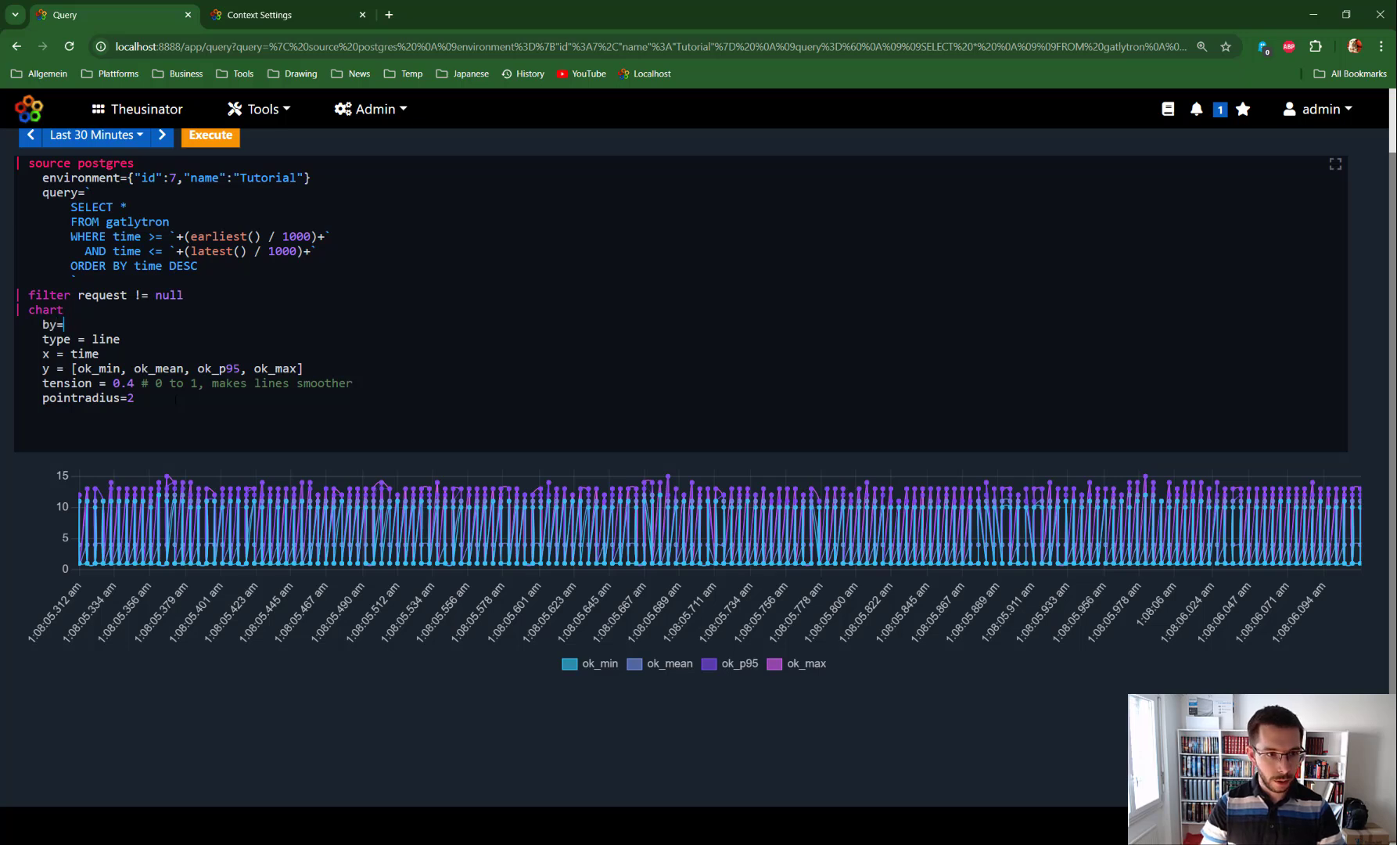
type("[request")
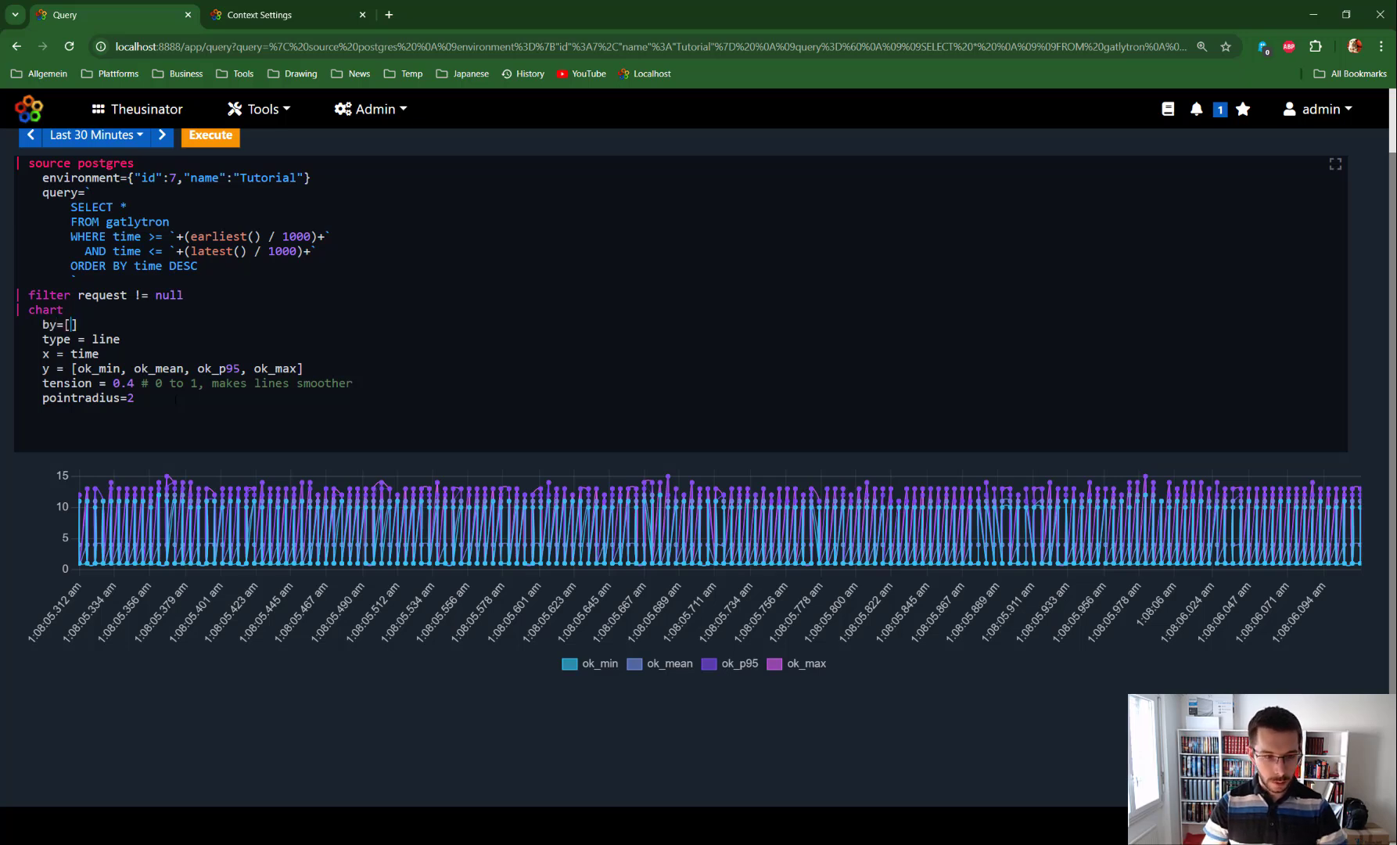
key("BackSpace")
key("ctrl+Return")
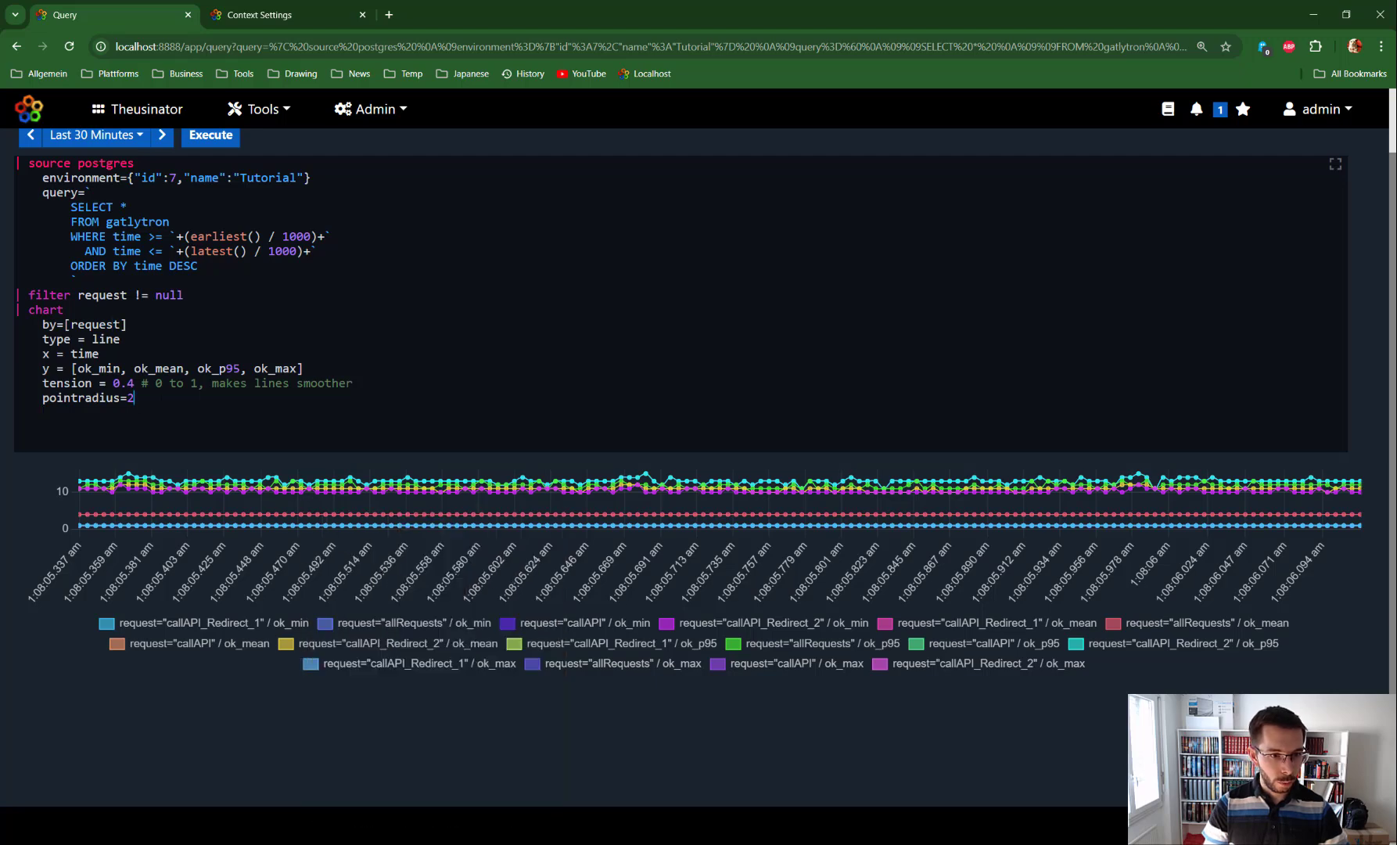
Step: Add multichart = true to the chart options and run the query to draw each series separately
key("Return")
key("ctrl+Return")
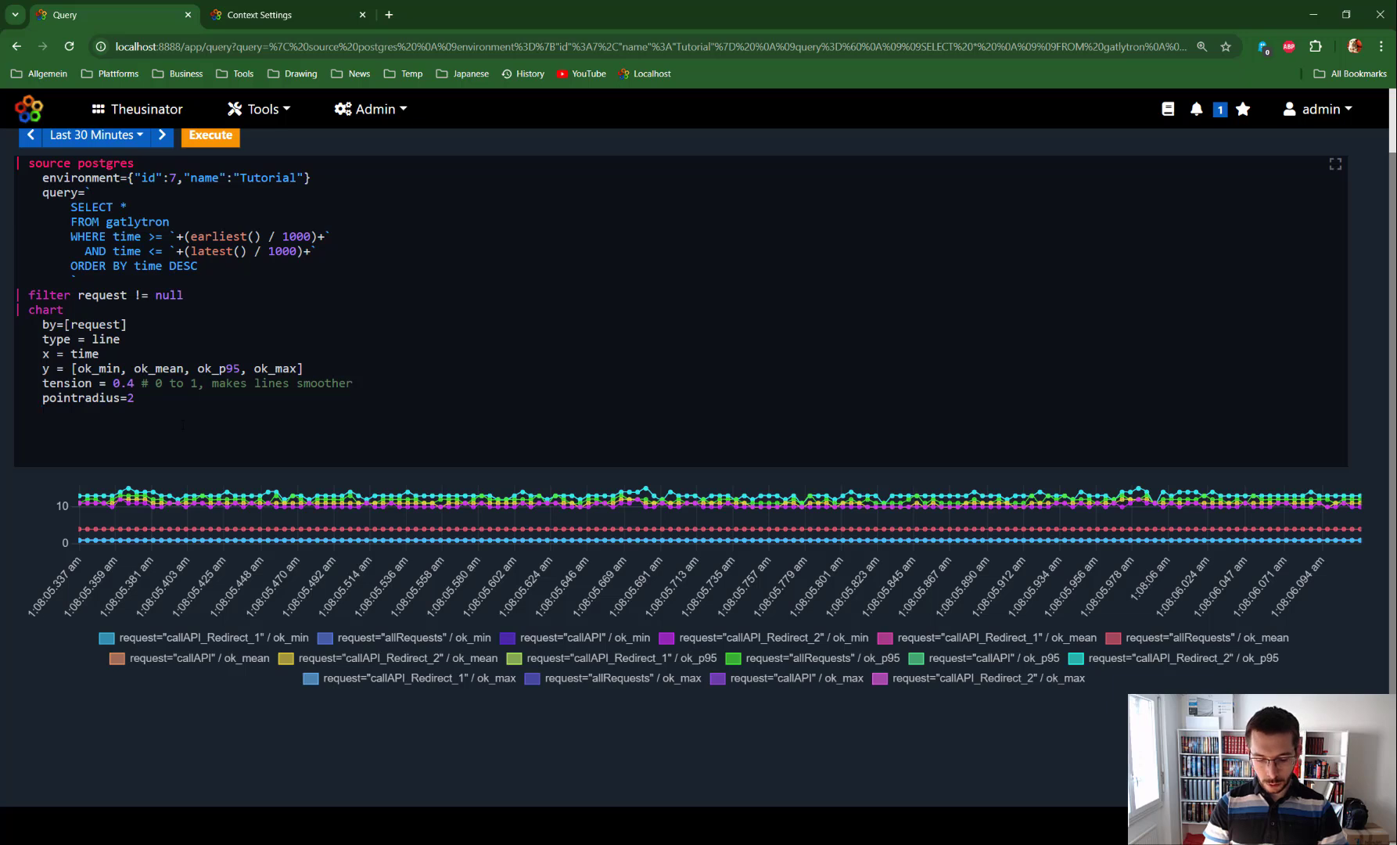
type("mu")
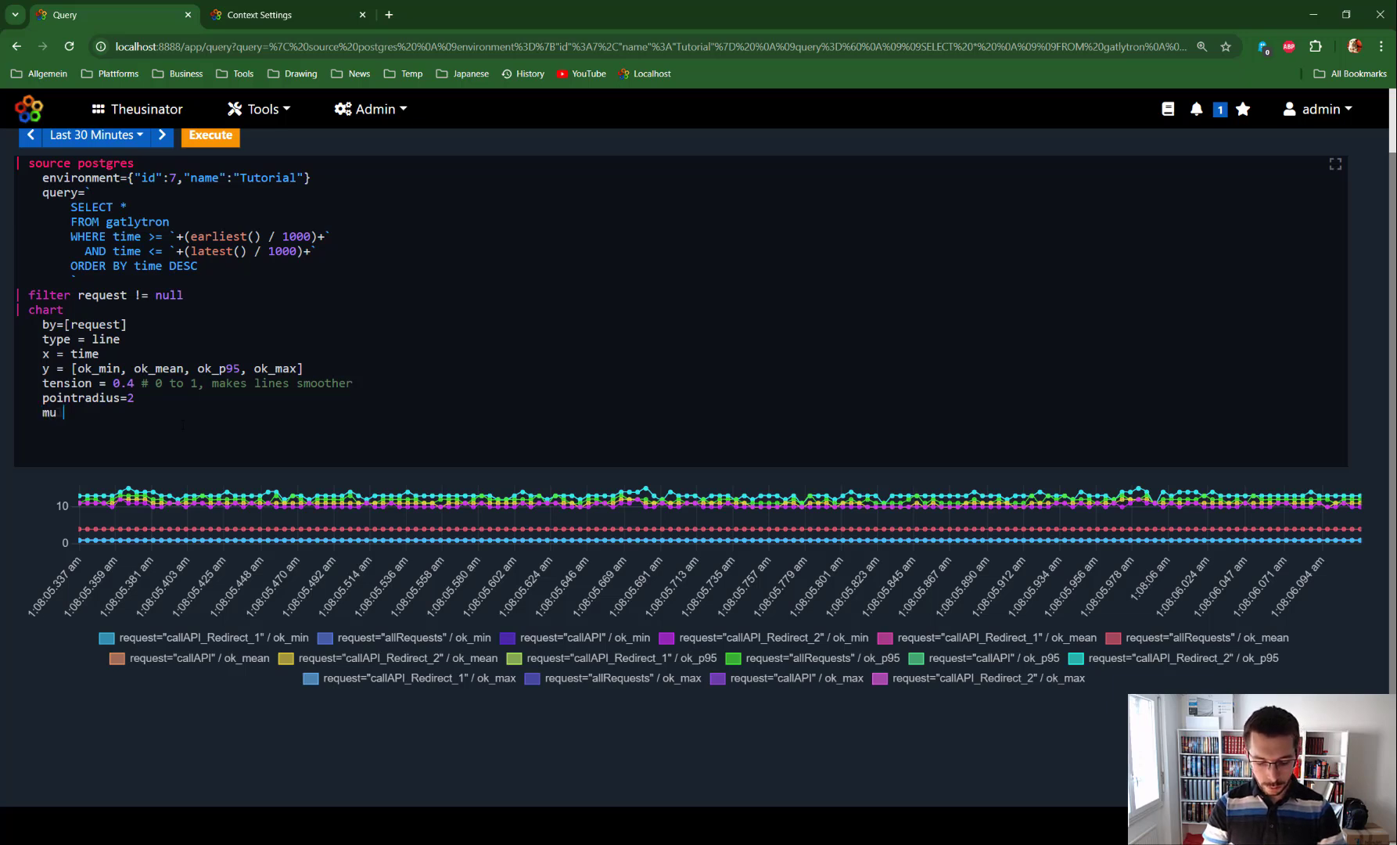
type("ltichart ")
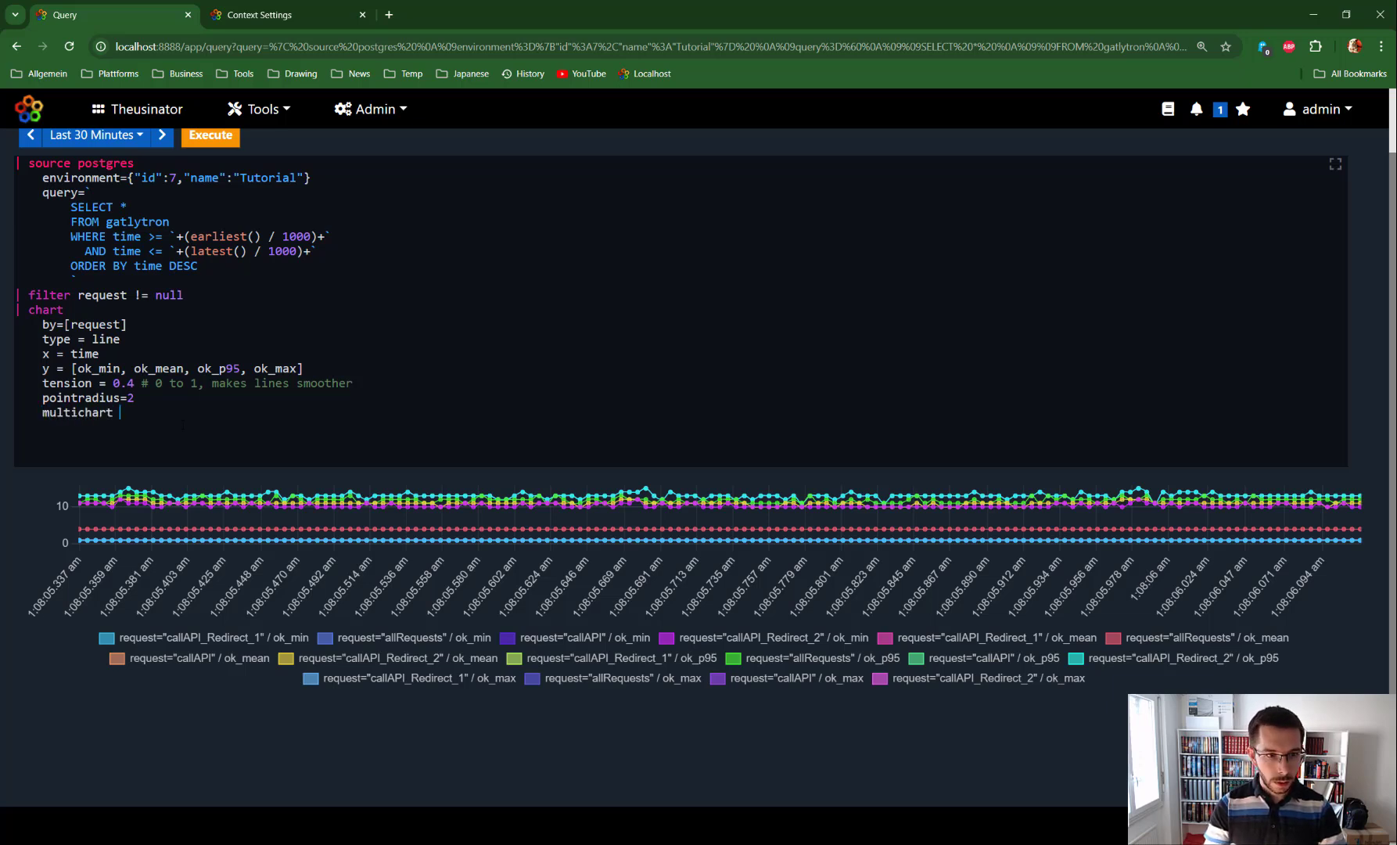
type("= true")
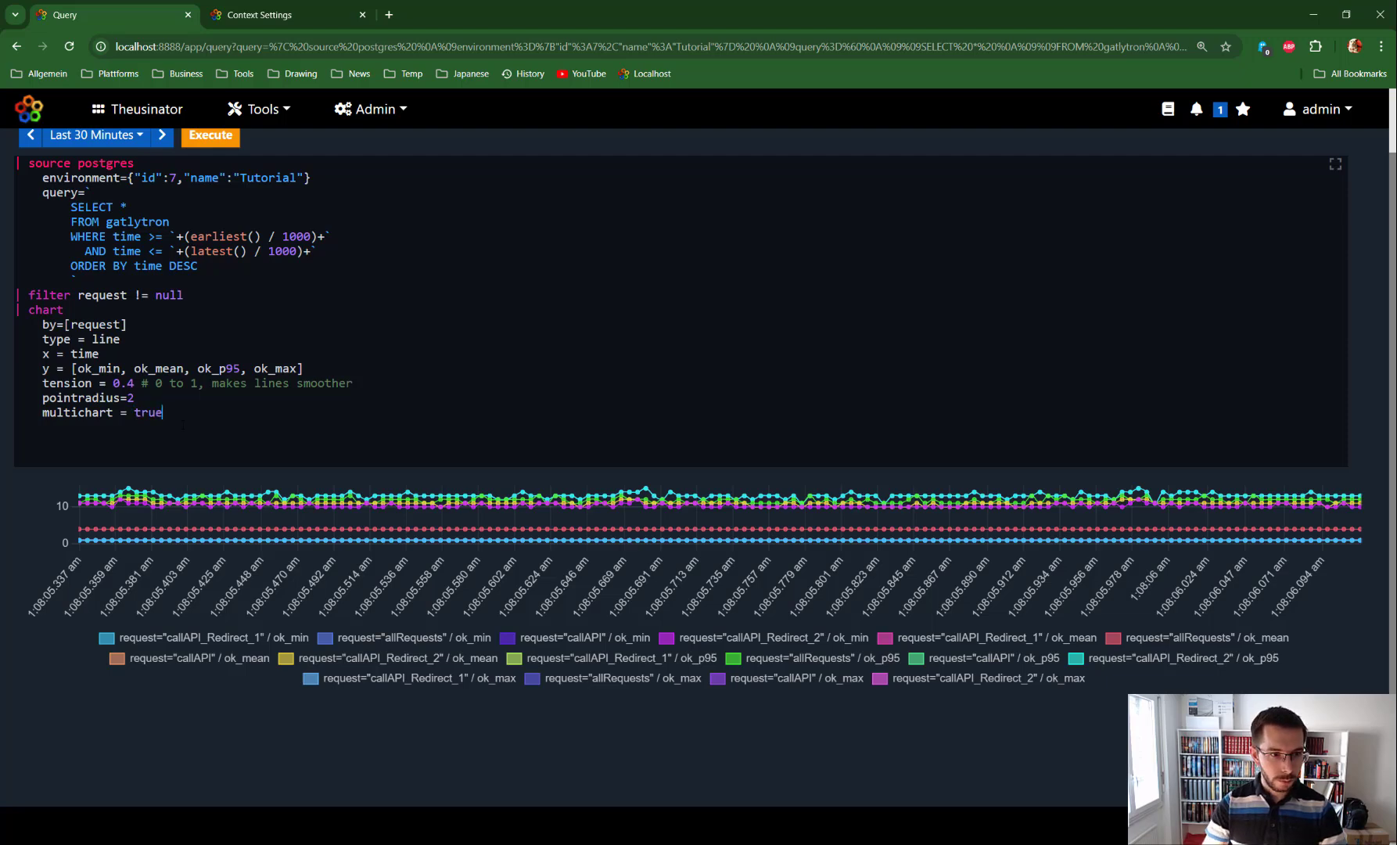
key("ctrl+Return")
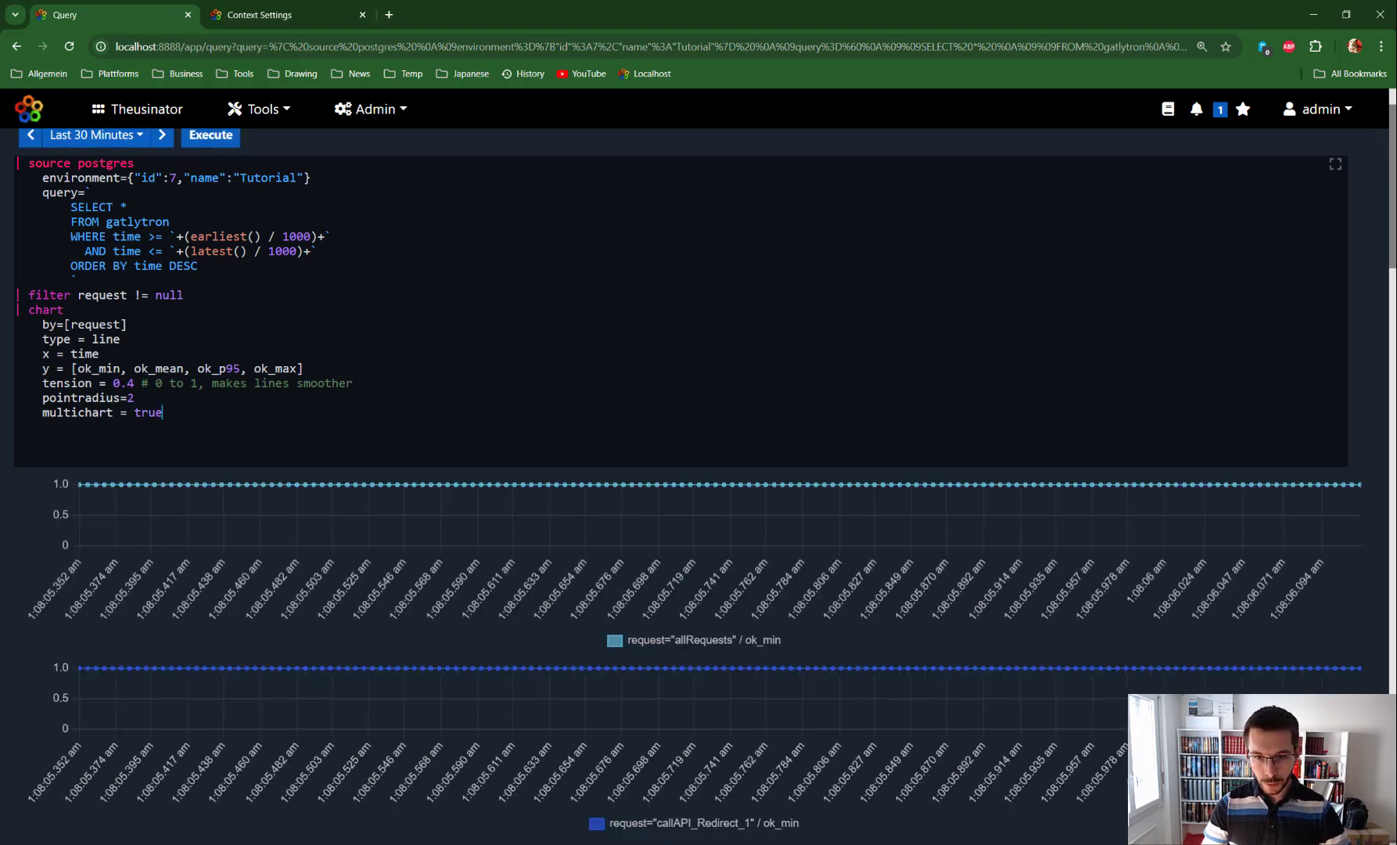
scroll(548, 501, "down", 3)
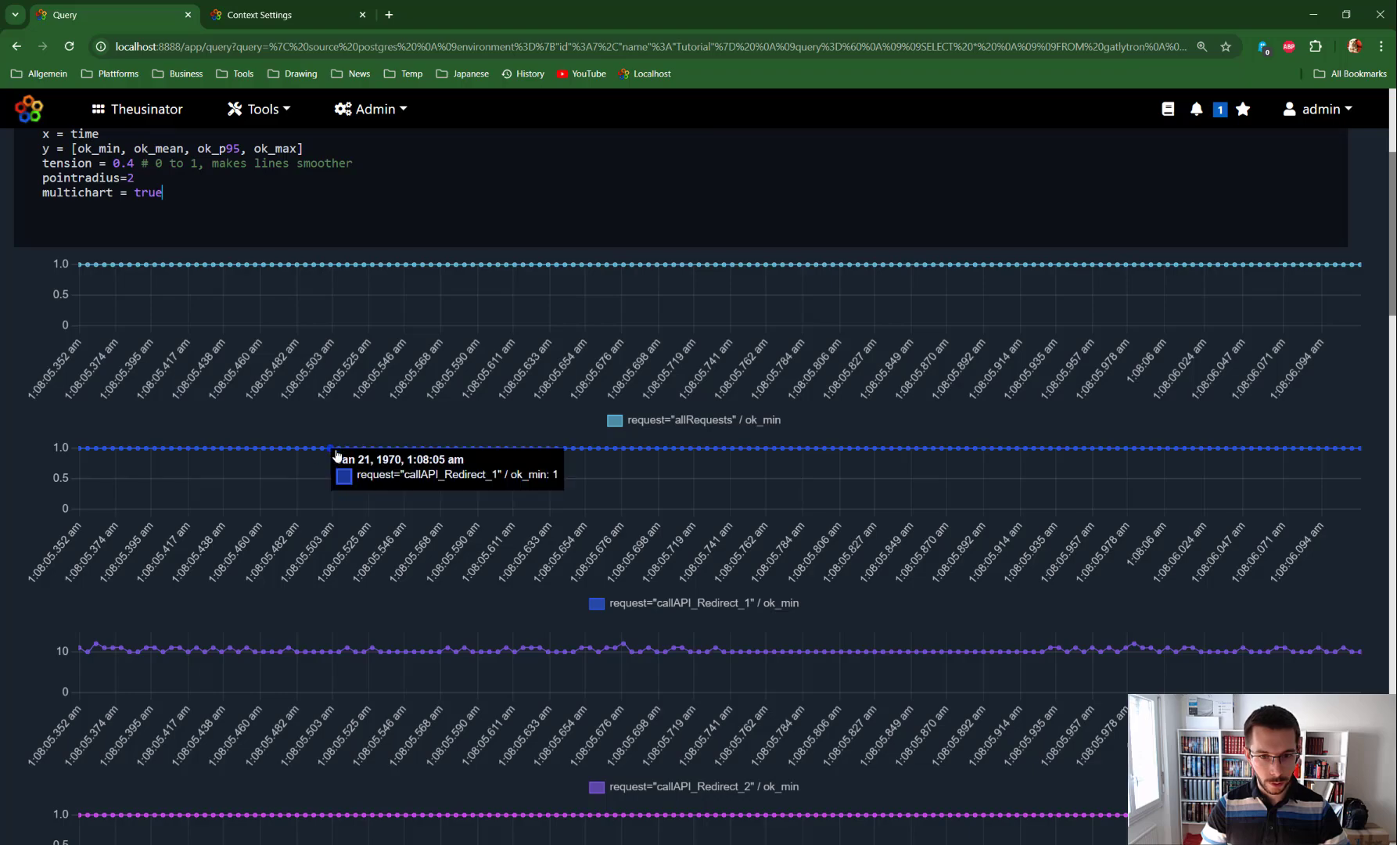
scroll(626, 532, "down", 8)
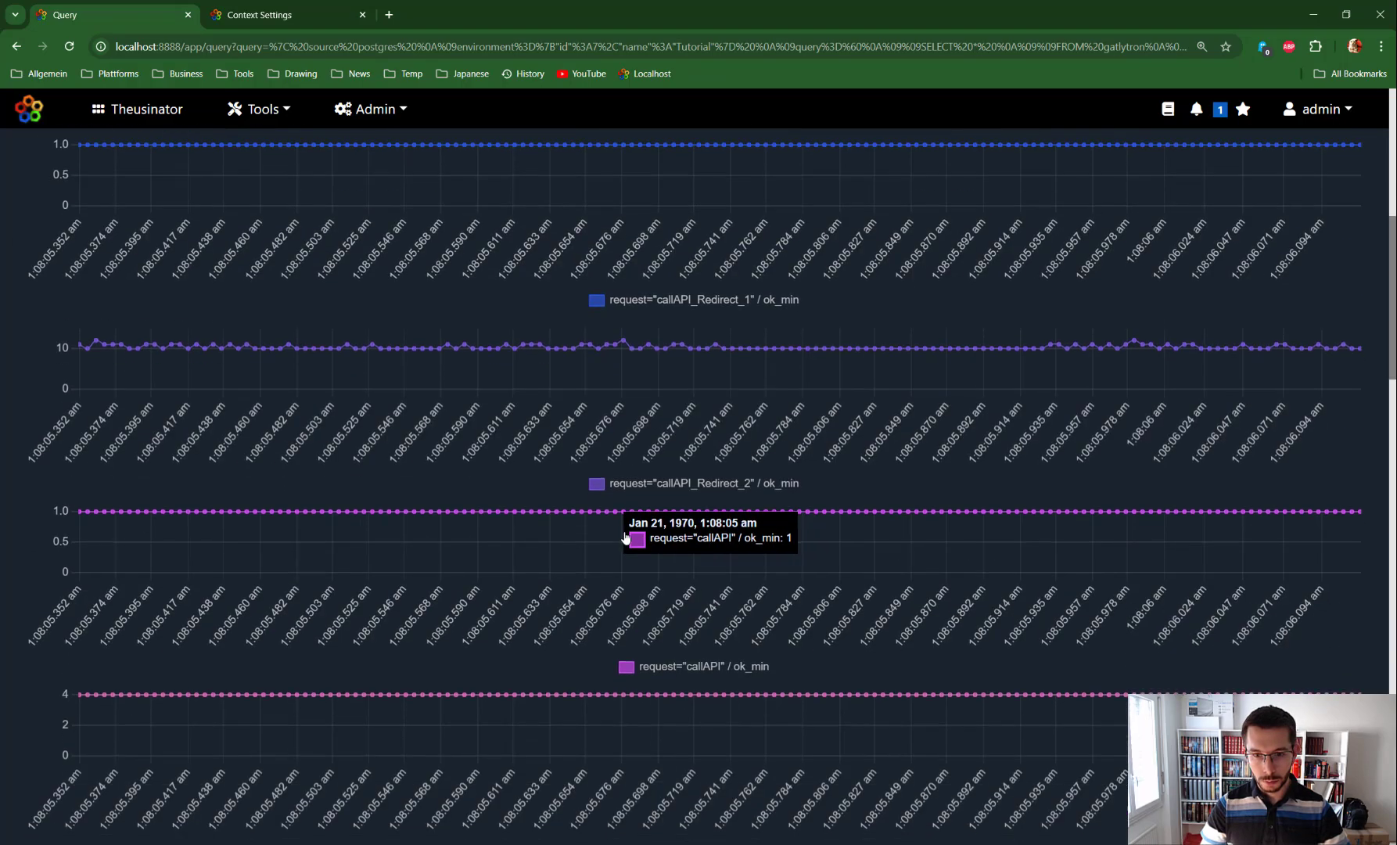
scroll(627, 522, "up", 10)
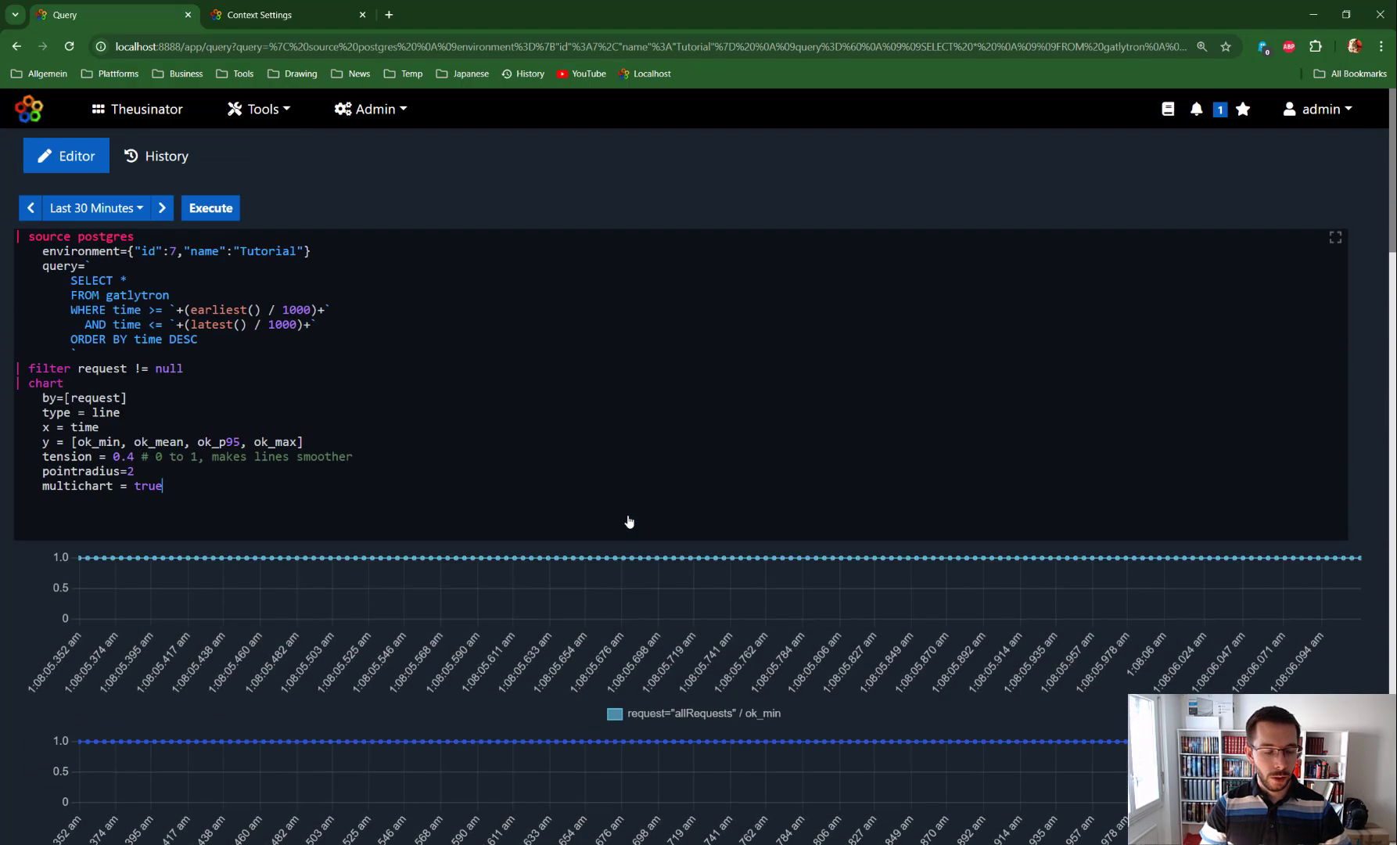
scroll(250, 344, "down", 3)
scroll(251, 345, "up", 3)
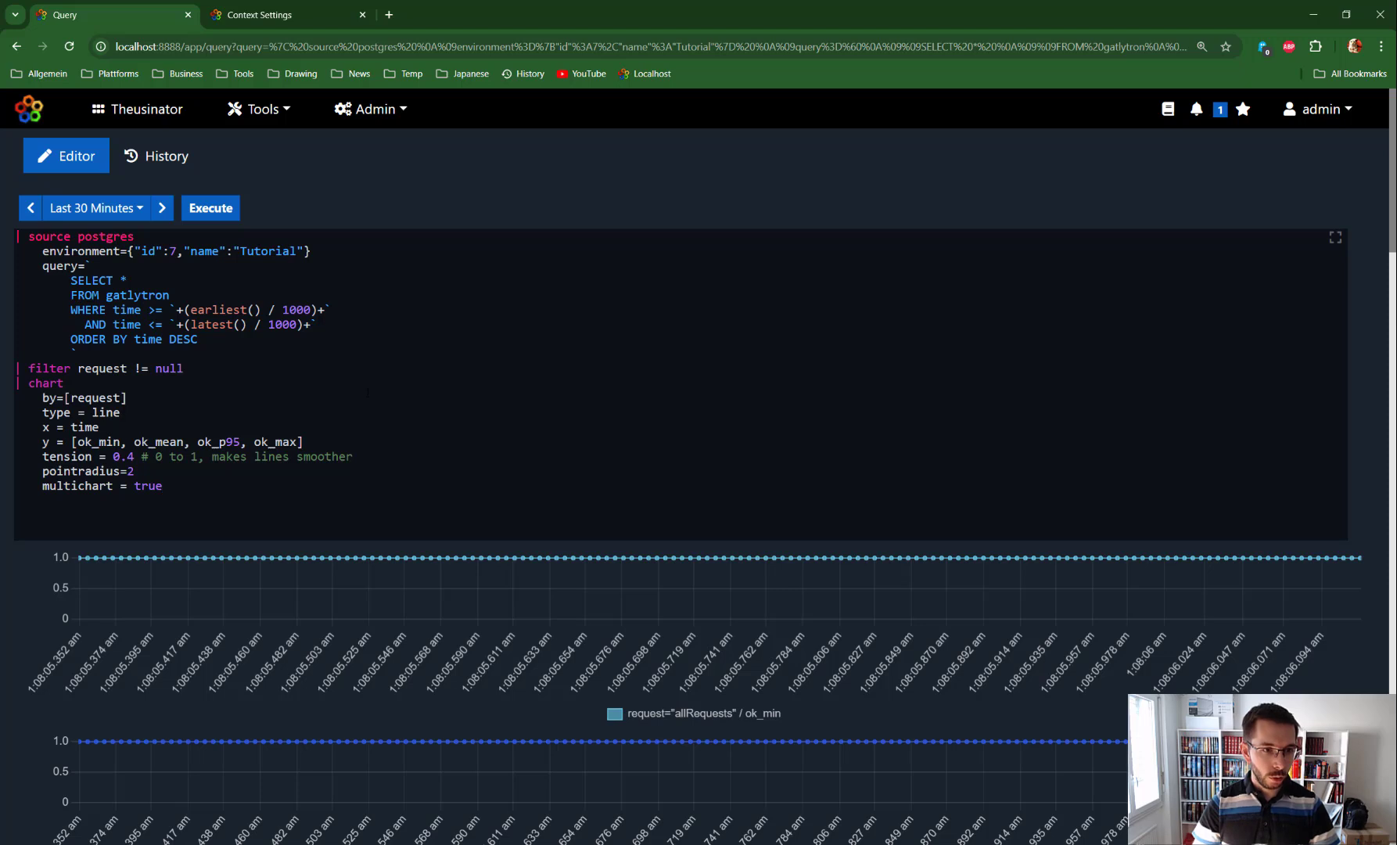
Step: Disable the chart command by prefixing it with off
left_click(29, 383)
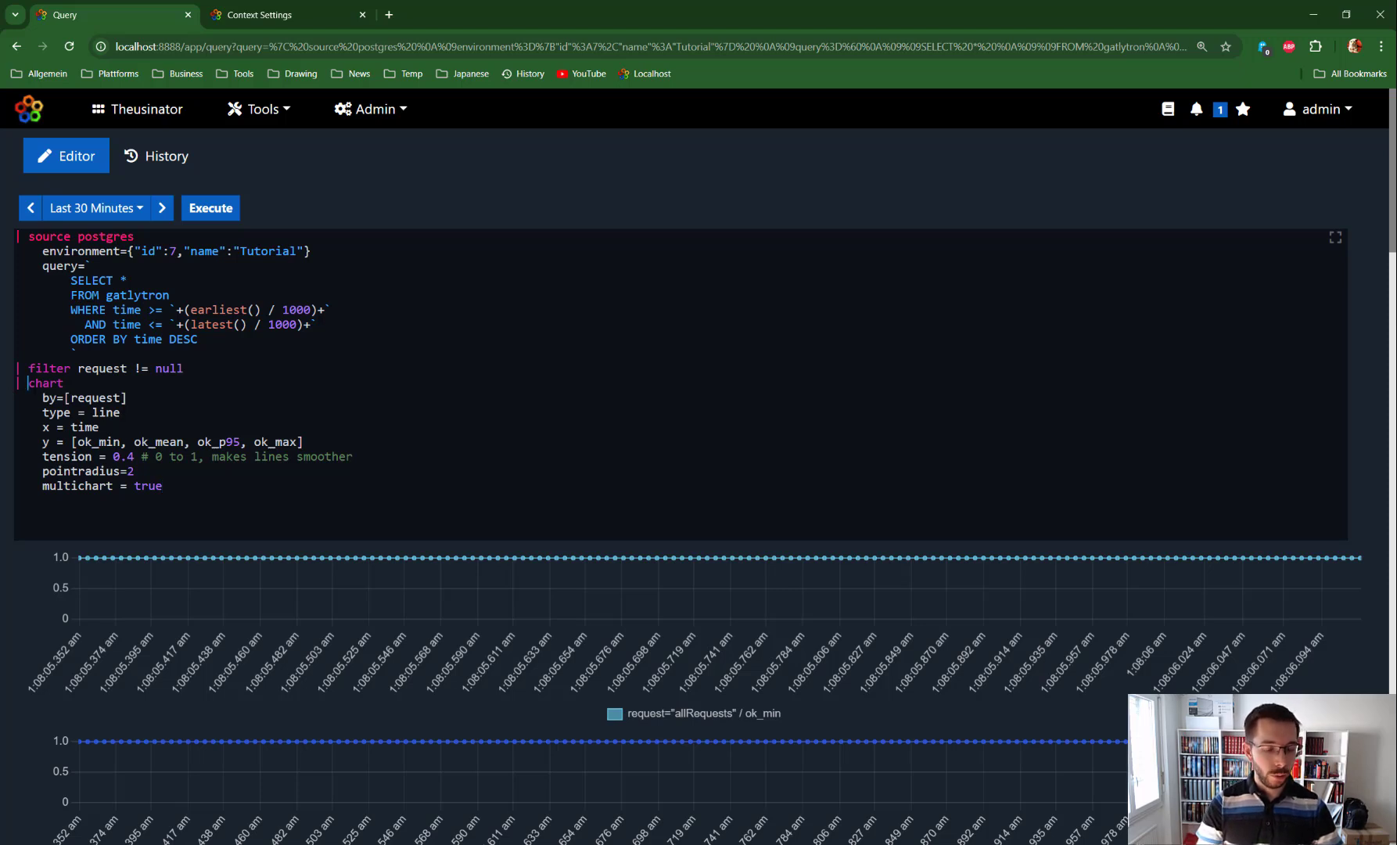
type("off")
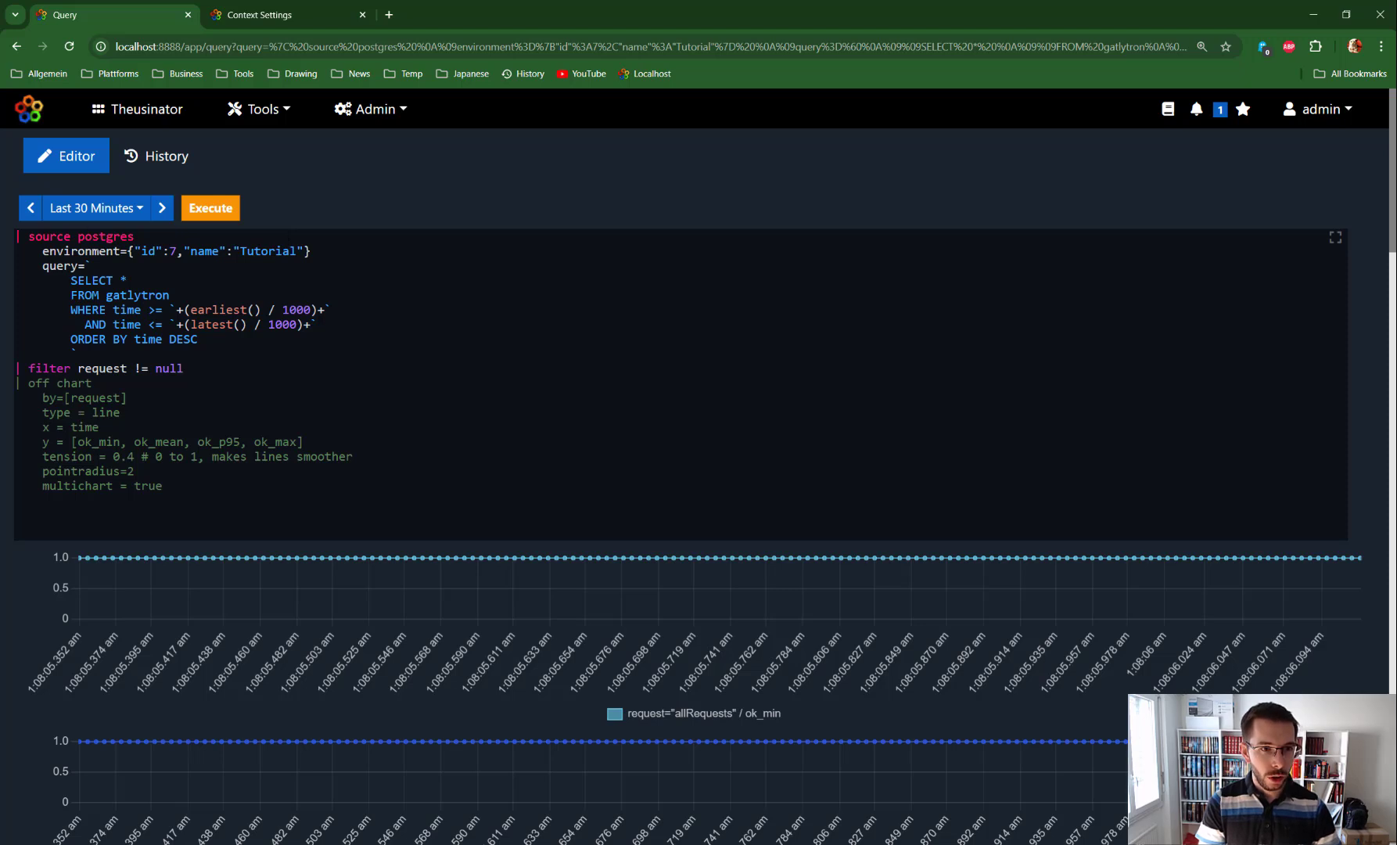
left_click_drag(29, 236, 114, 236)
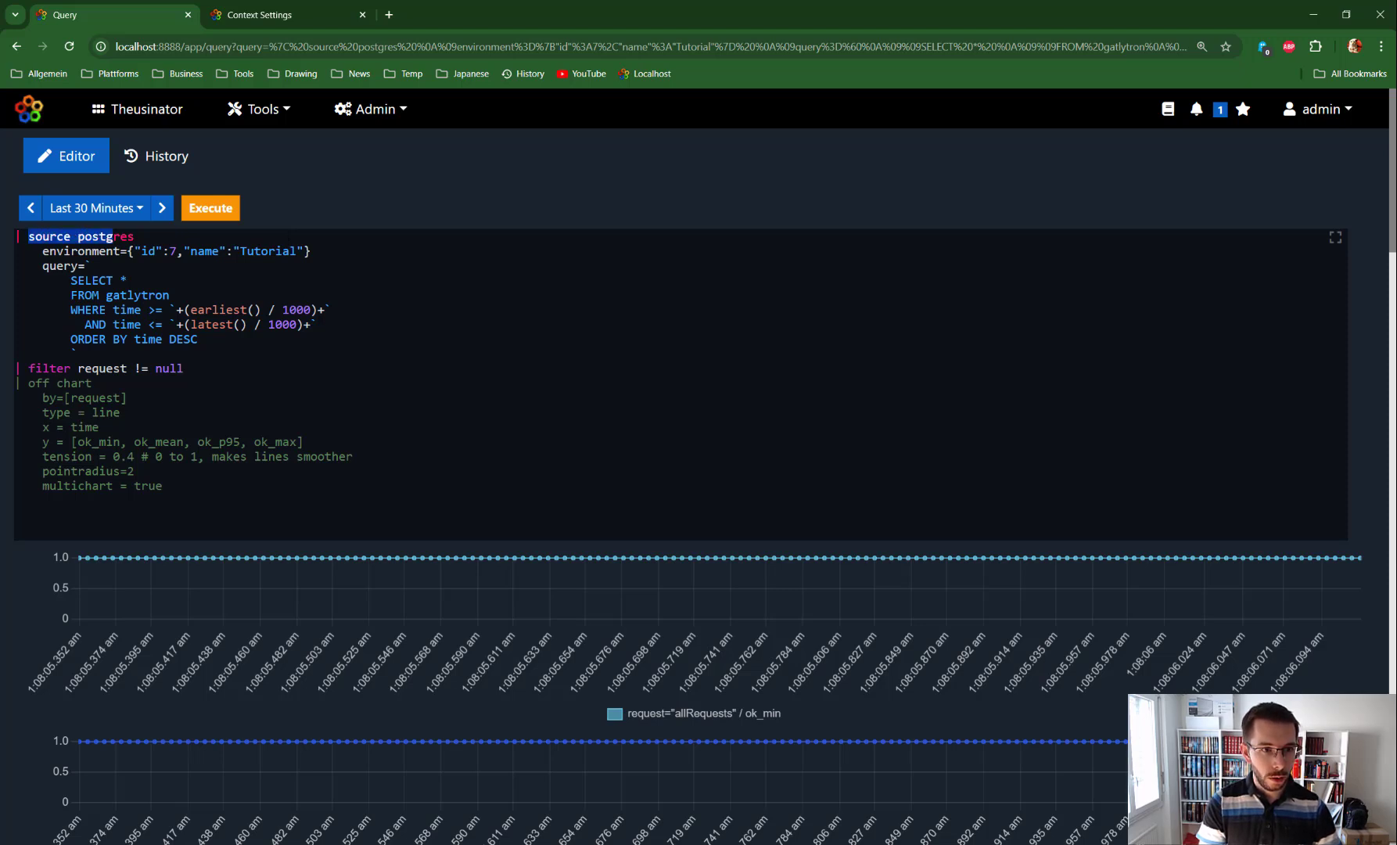
Step: Open the documentation for the source postgres command and highlight its required permission
left_click(188, 238)
key("ctrl+space")
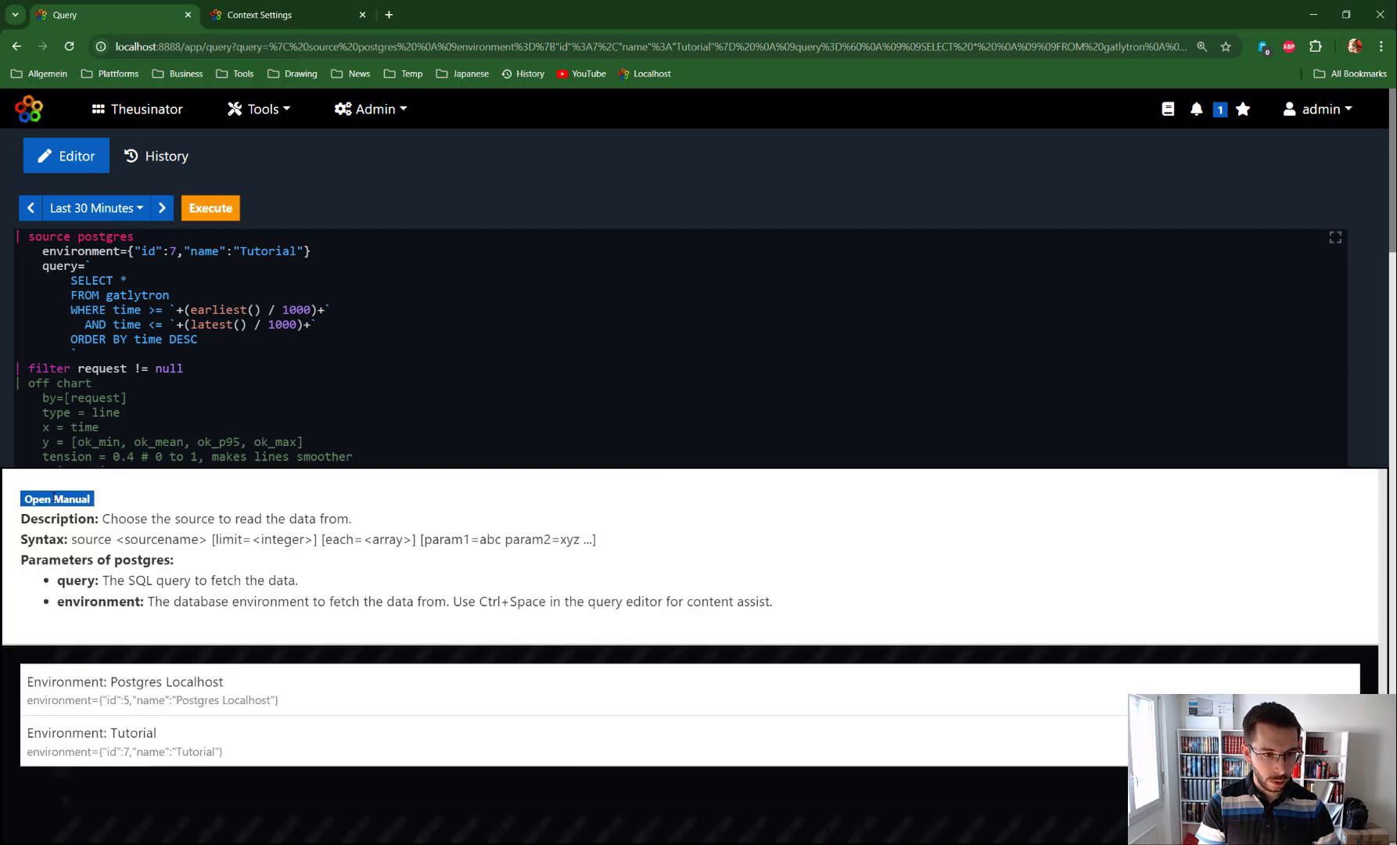
left_click(57, 498)
scroll(227, 648, "down", 1)
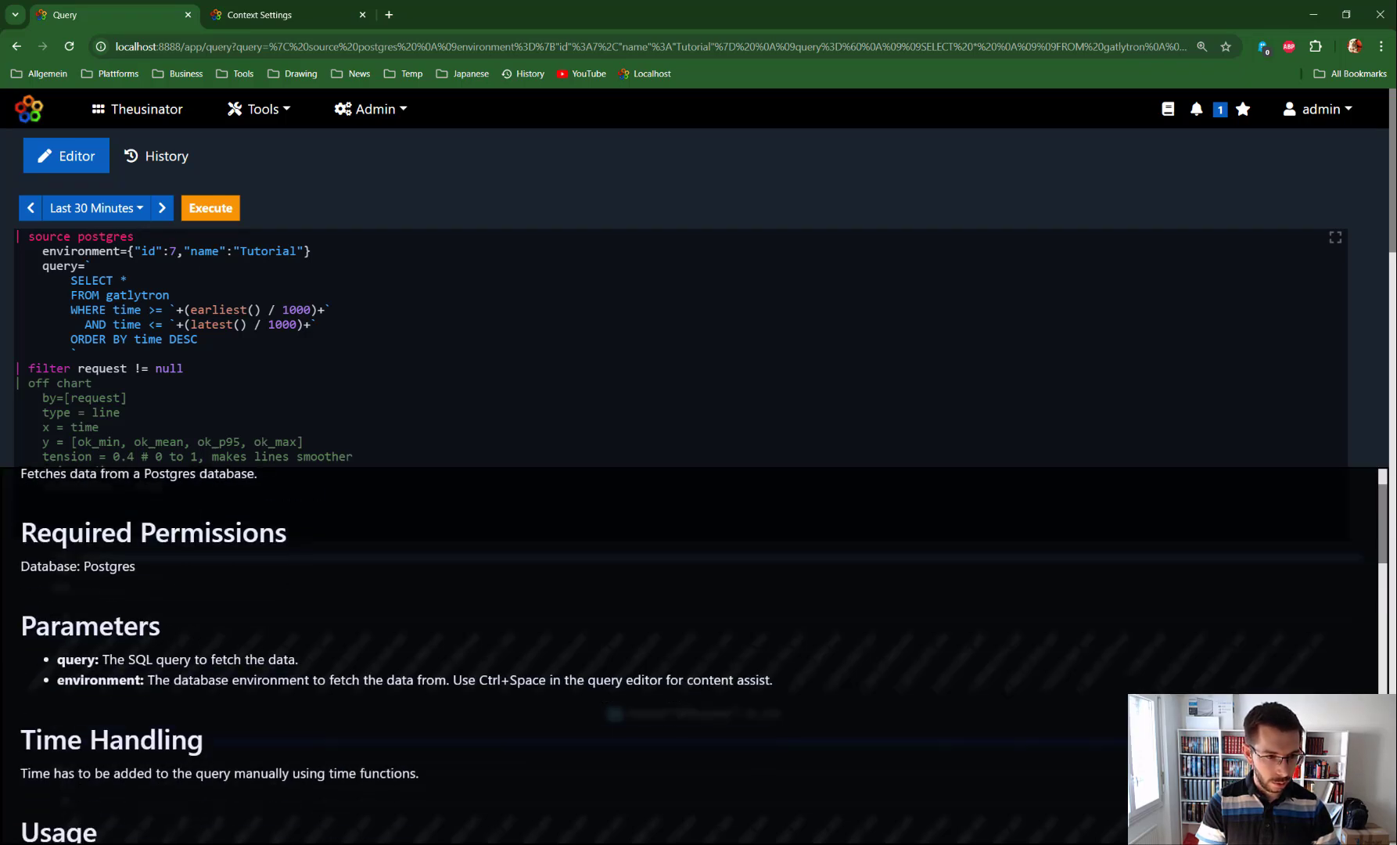
left_click_drag(21, 566, 135, 566)
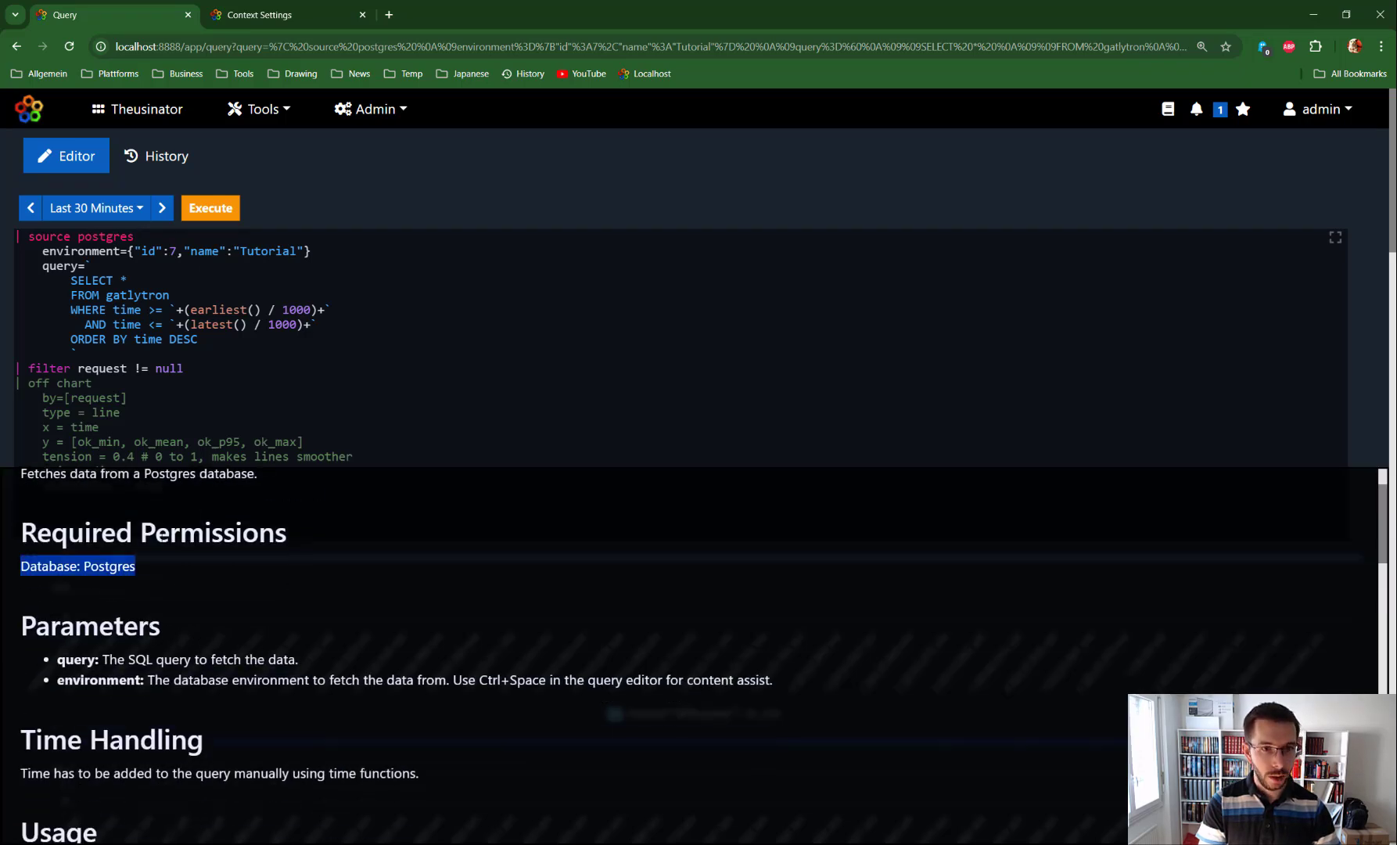
Step: Open user management in a new tab, filter the permissions for post, then view the context settings
left_click(345, 191)
left_click(382, 111)
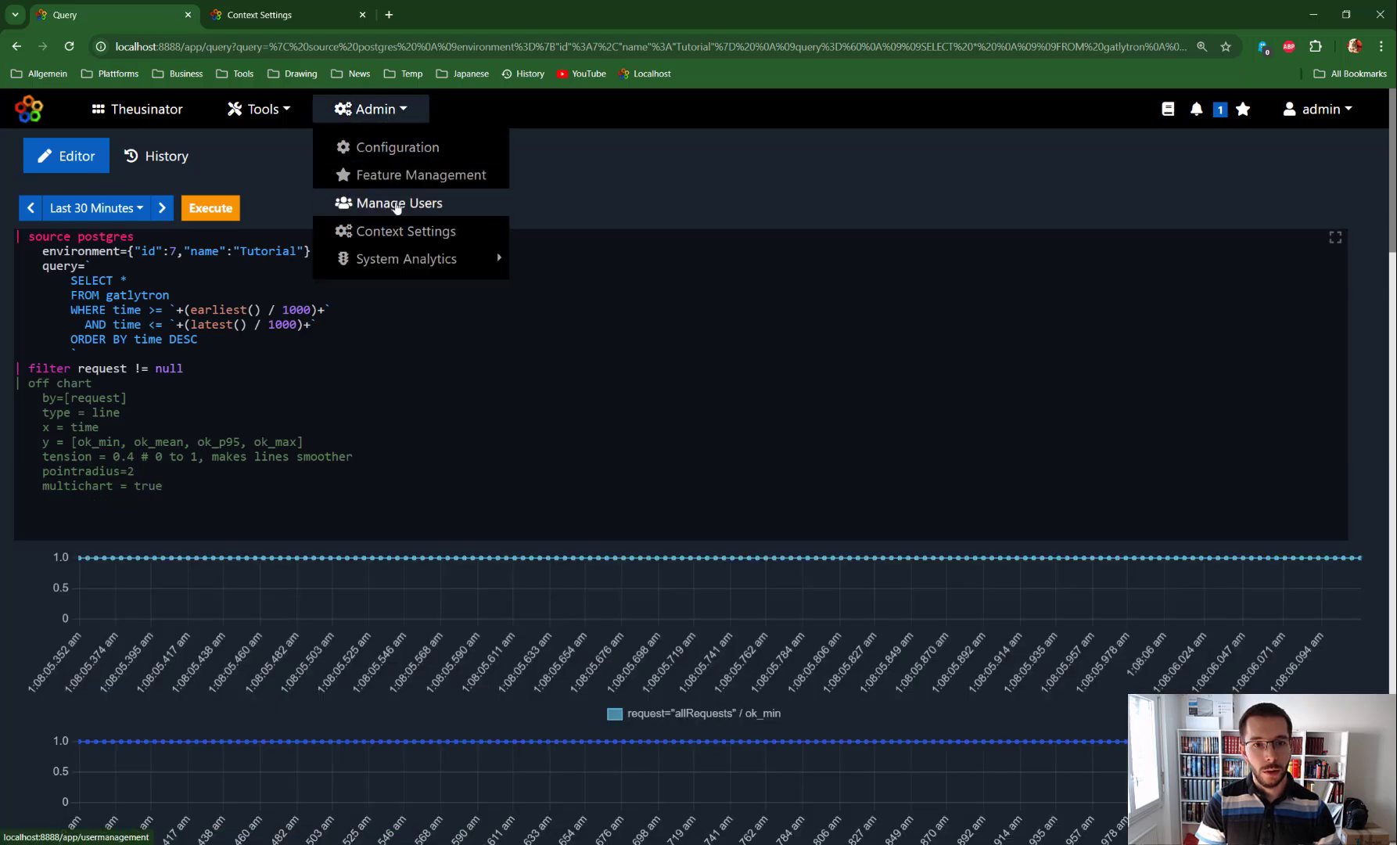
right_click(395, 206)
left_click(435, 221)
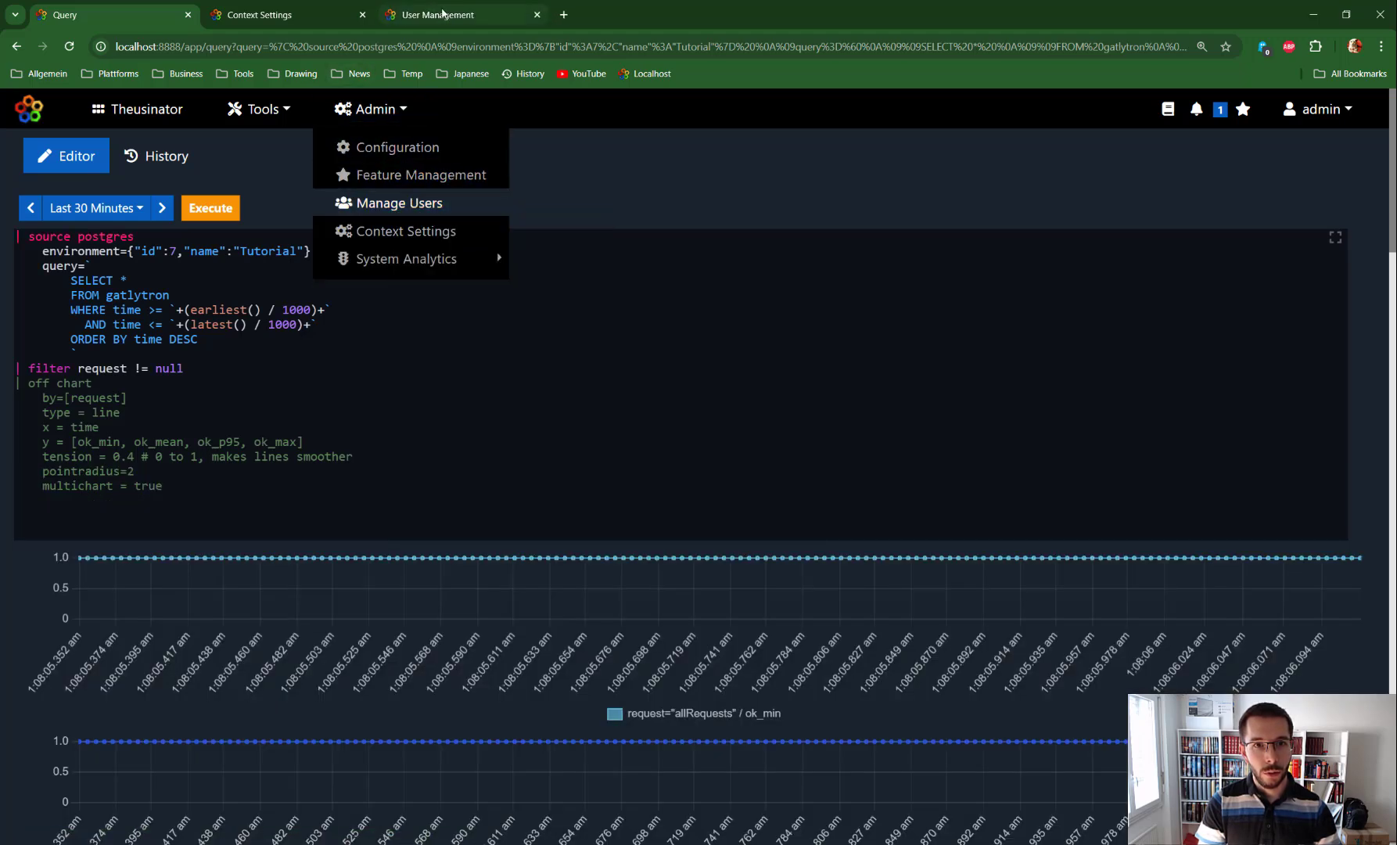
left_click(452, 19)
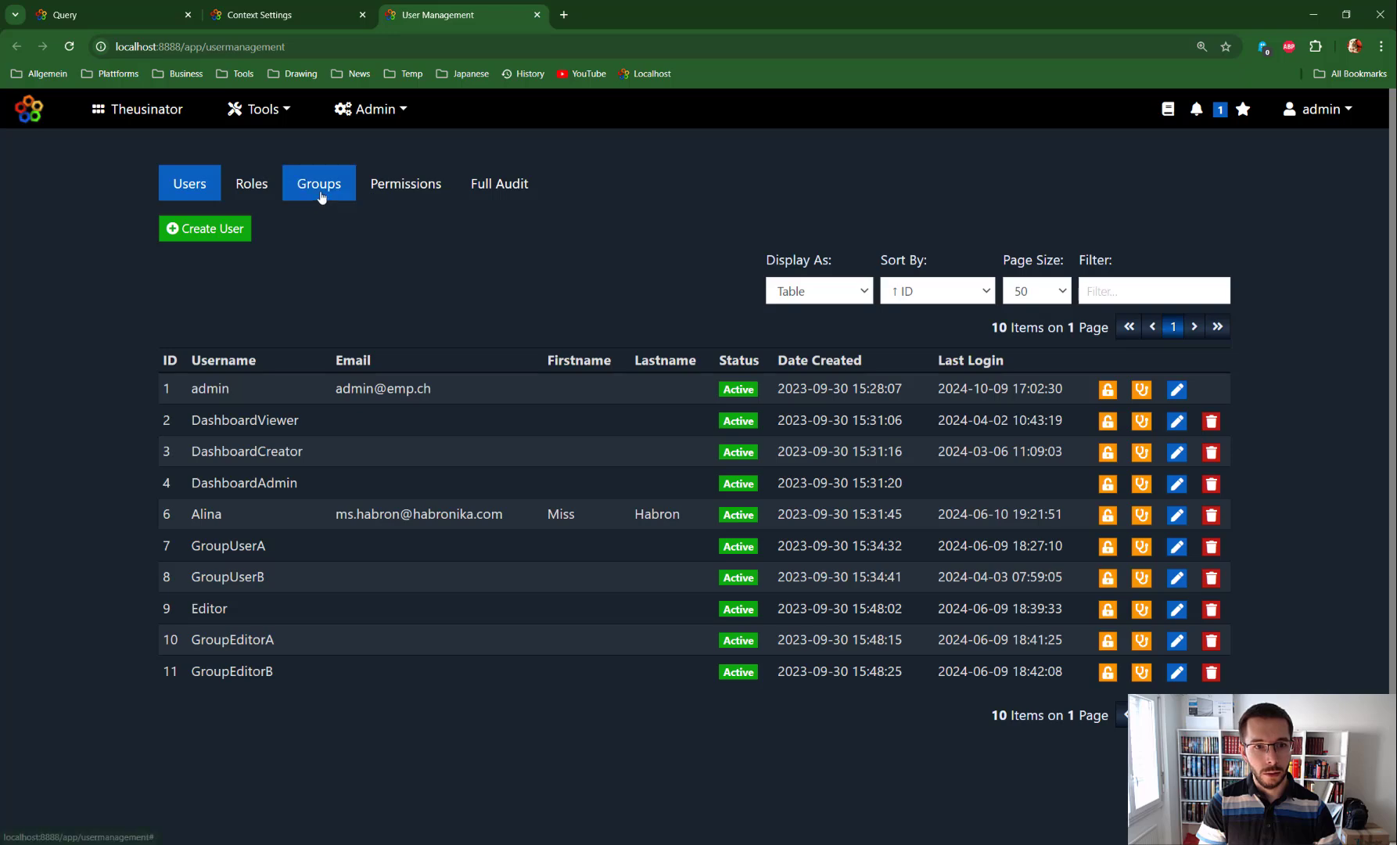
left_click(409, 188)
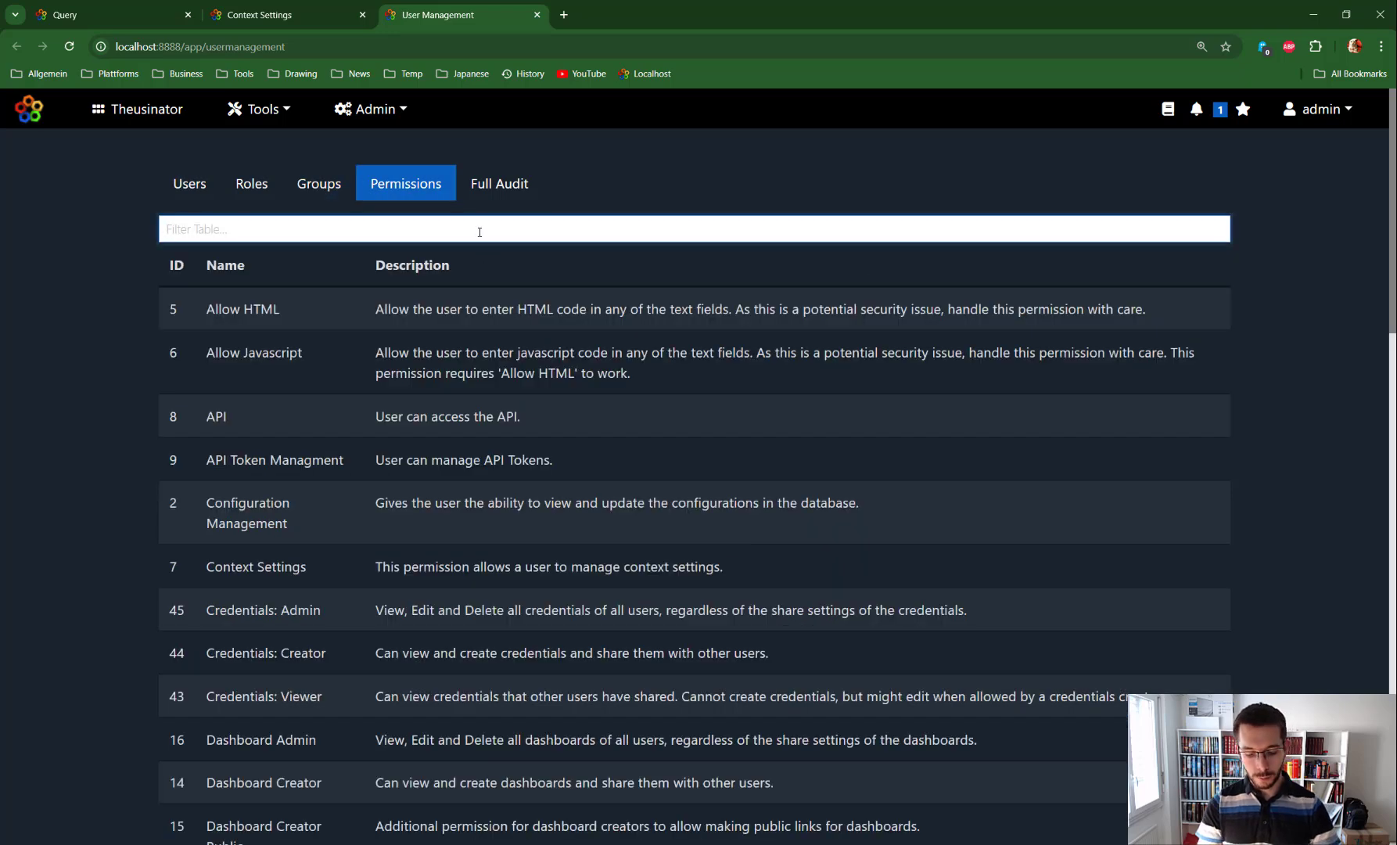
type("post")
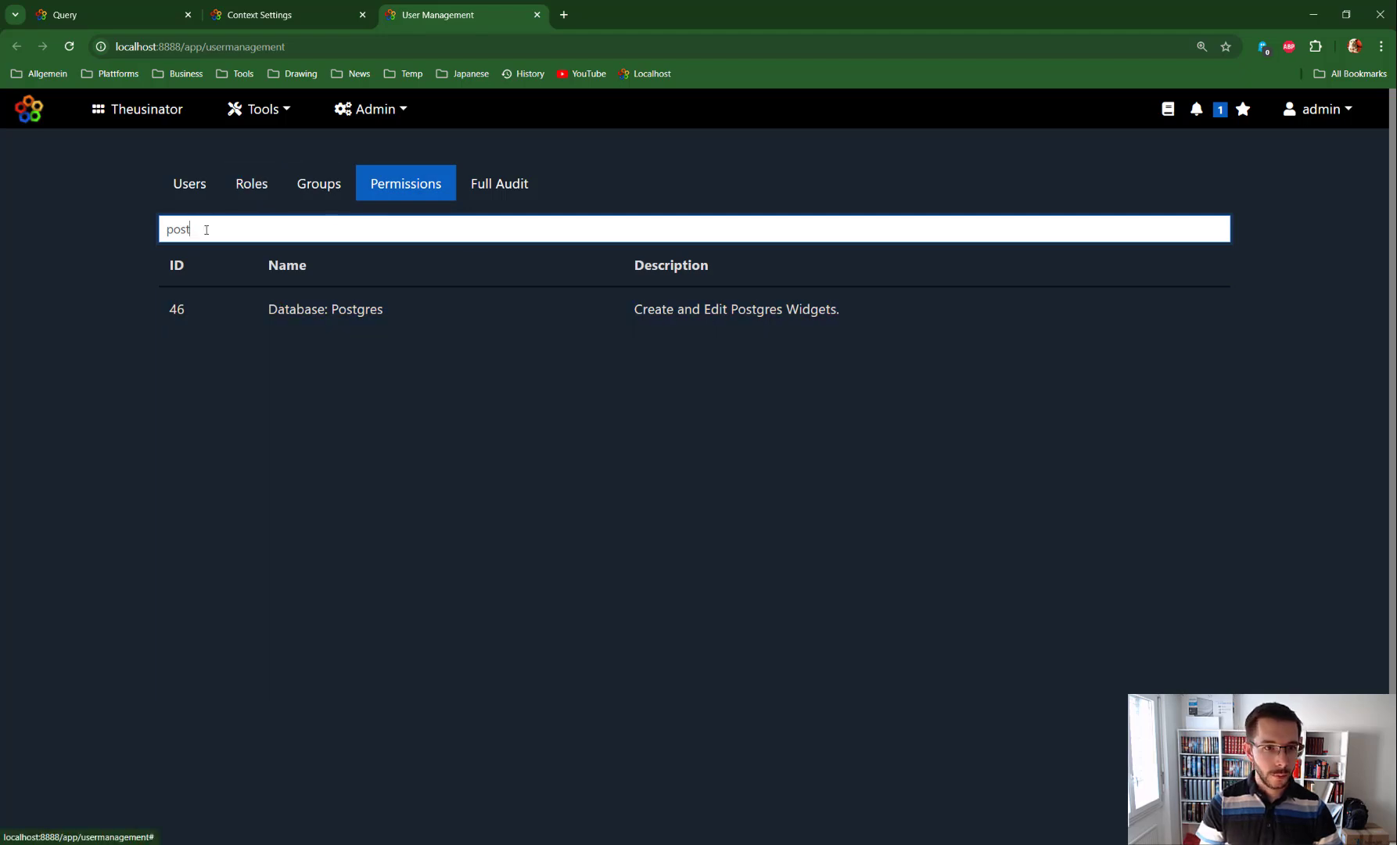
left_click_drag(207, 229, 105, 219)
key("BackSpace")
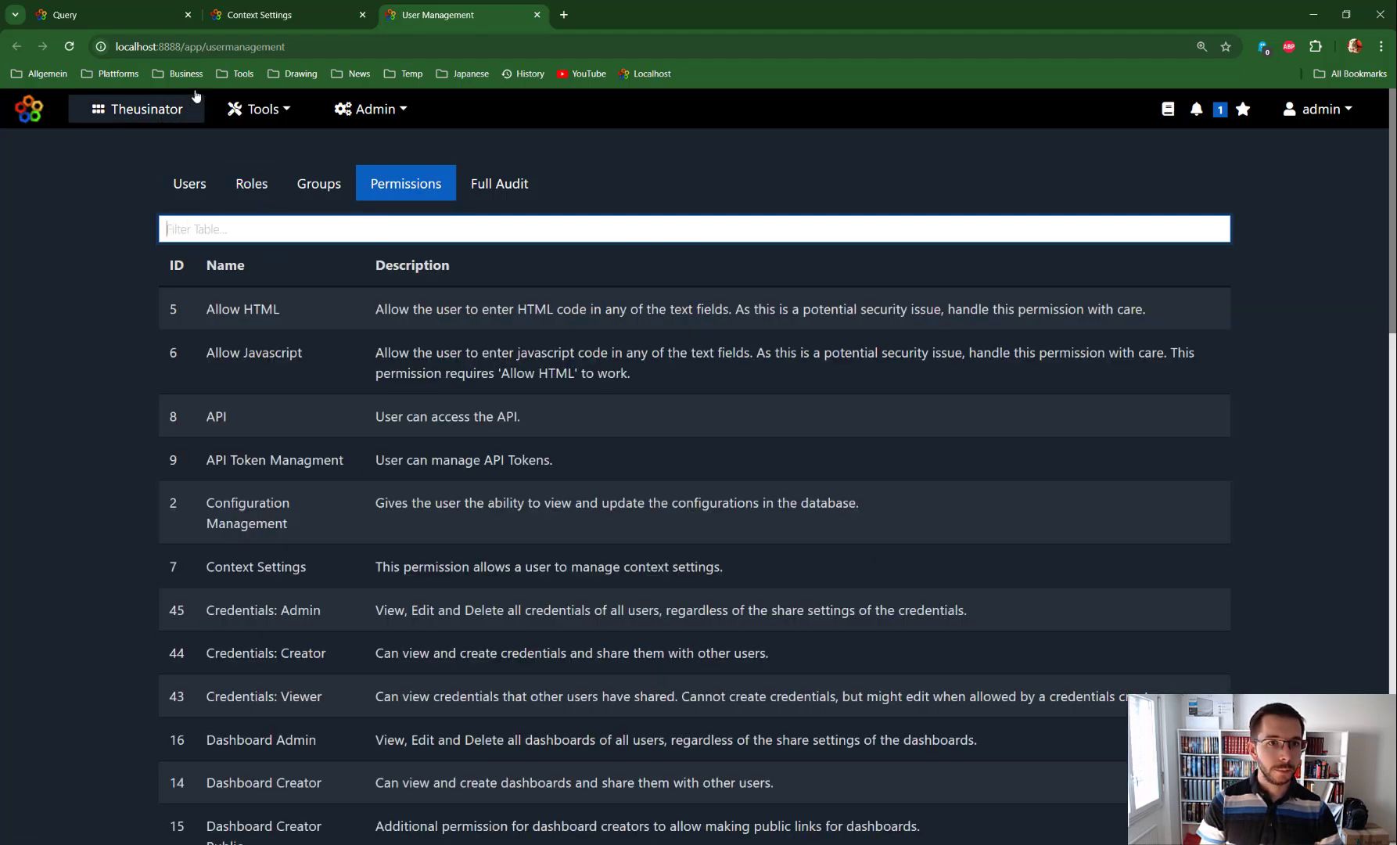
left_click(273, 19)
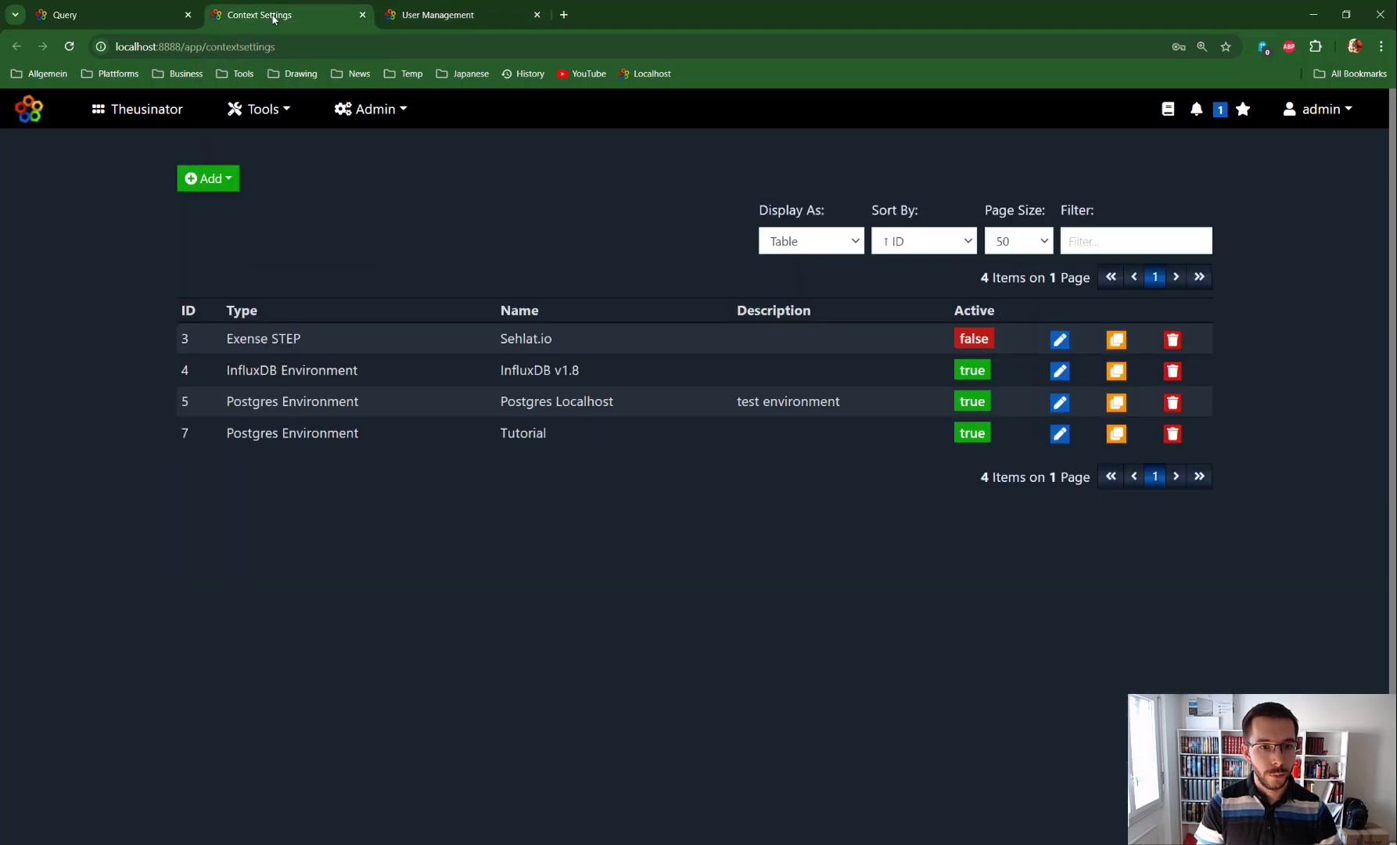
Step: Return to the query editor and highlight the SQL query and the filter and chart commands
left_click(102, 19)
left_click(362, 356)
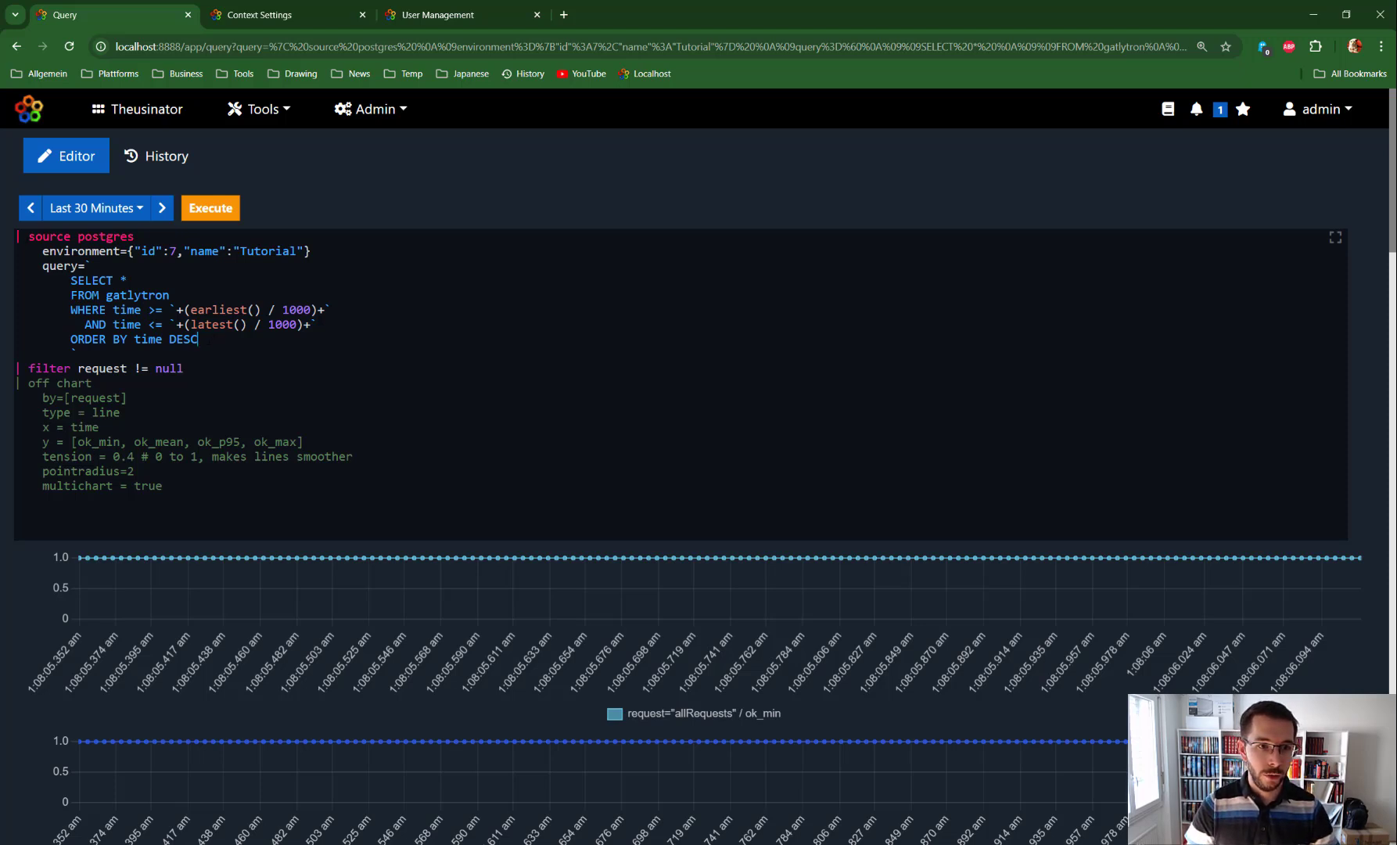
key("shift+Home")
key("shift+Up")
key("shift+Up")
key("shift+Up")
key("shift+Up")
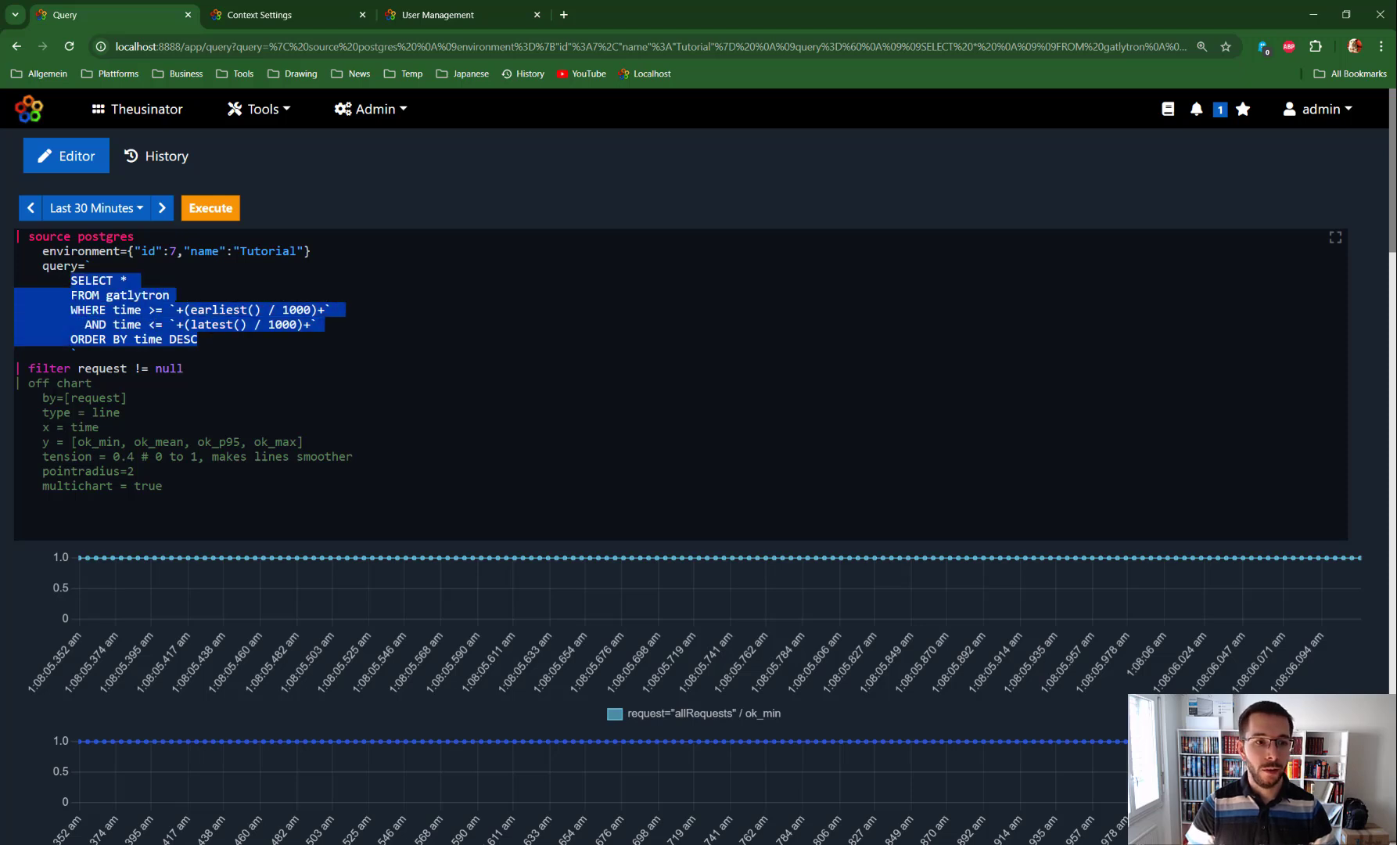
left_click_drag(15, 368, 148, 486)
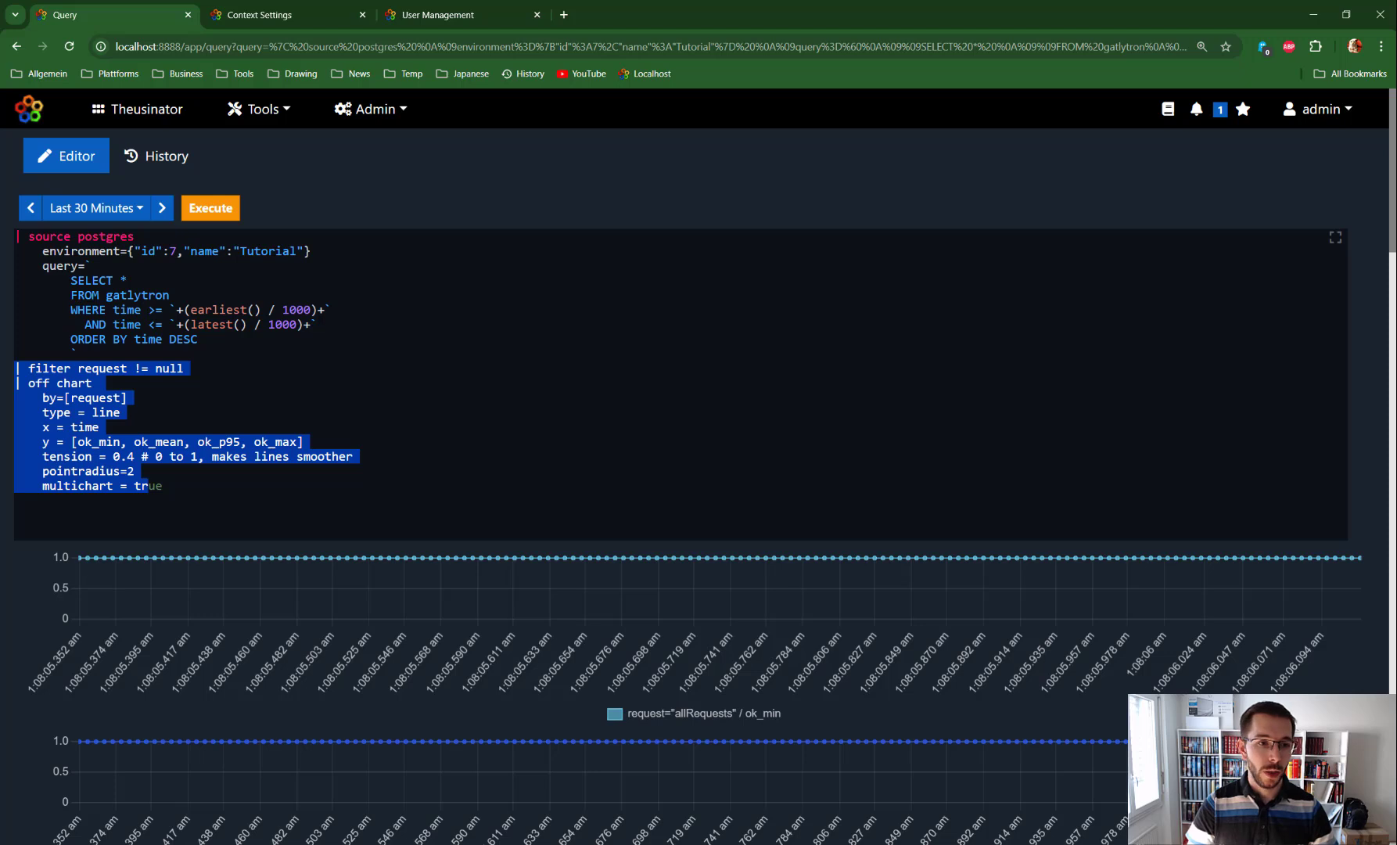
left_click(79, 353)
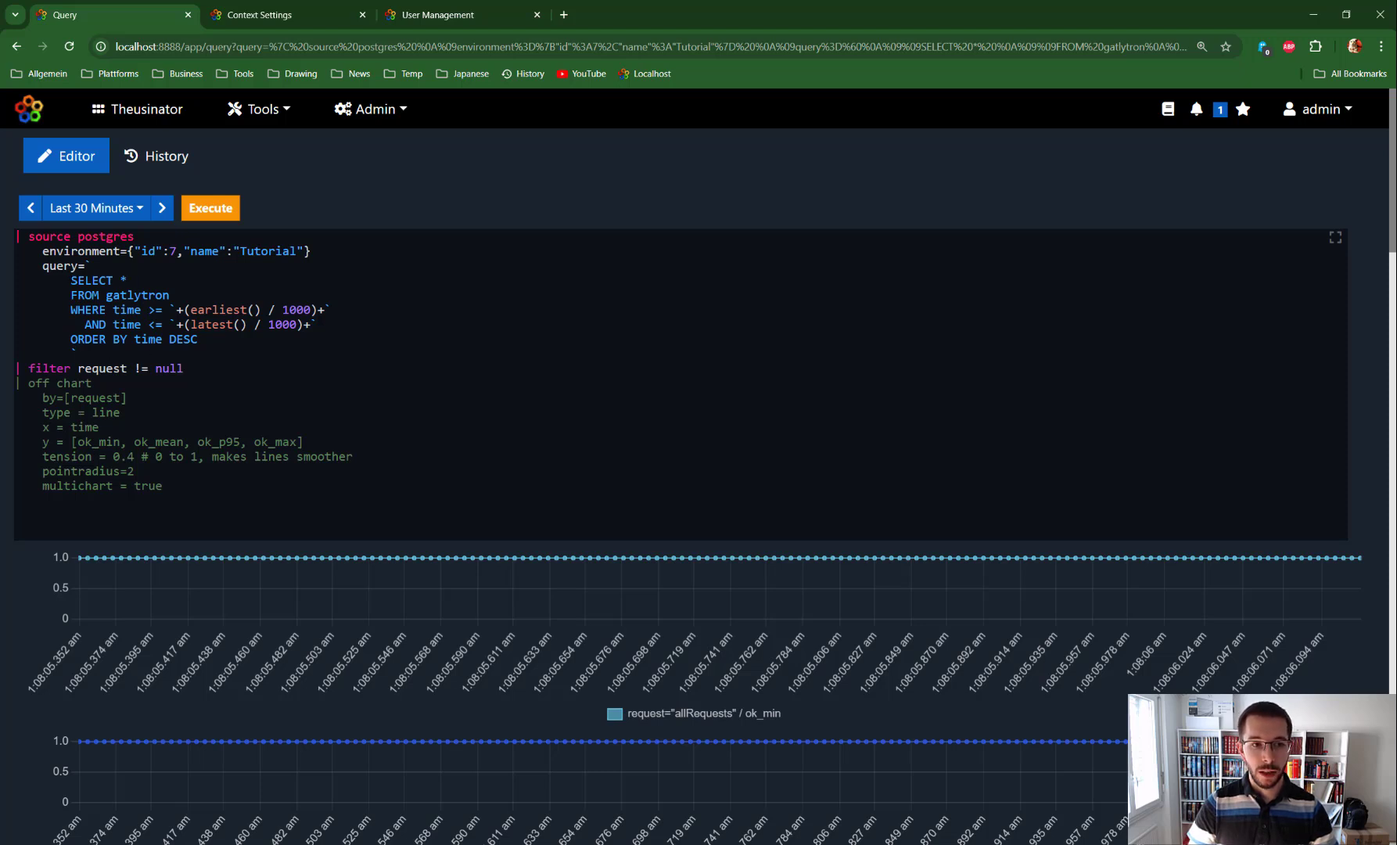
left_click_drag(70, 280, 198, 339)
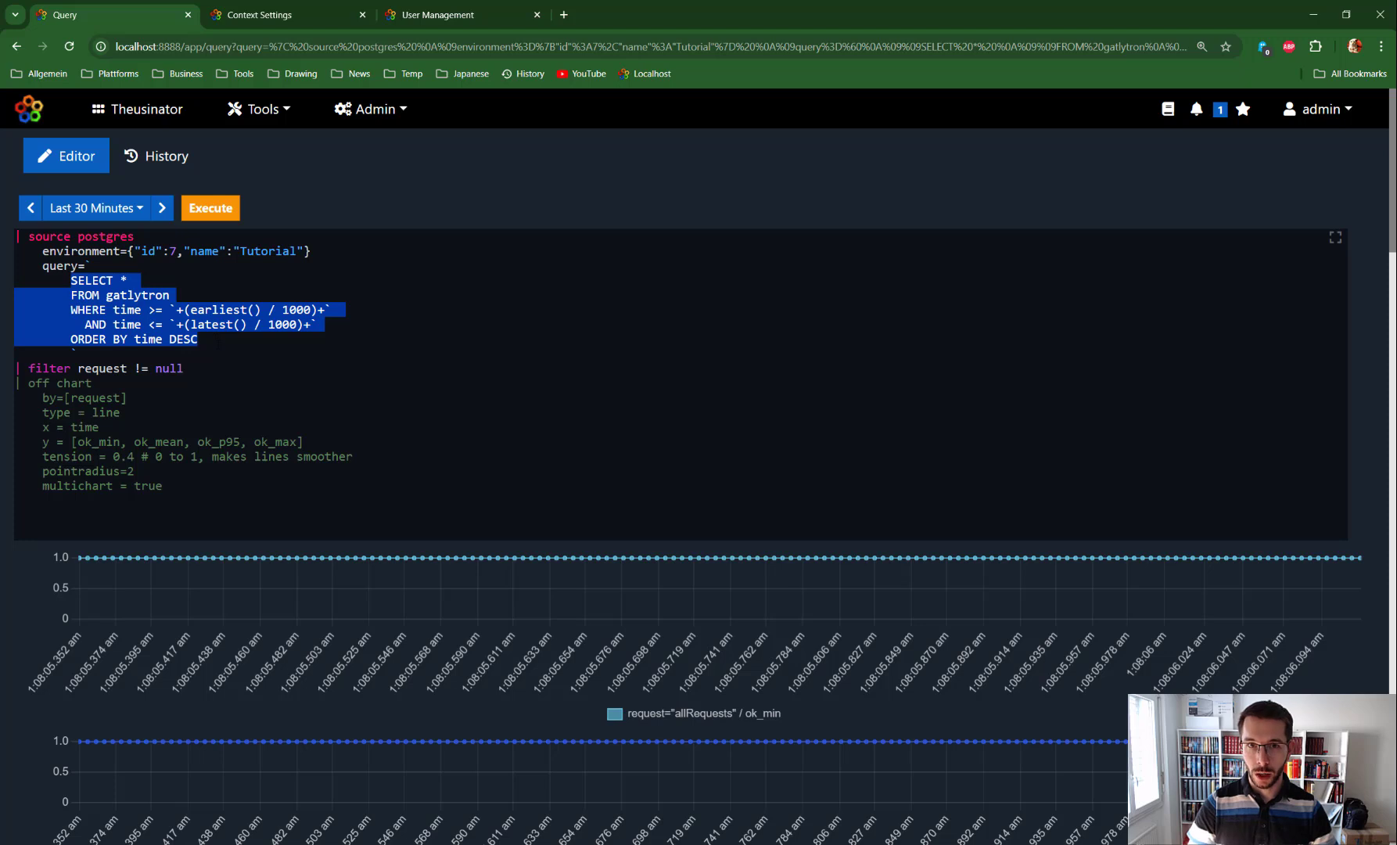